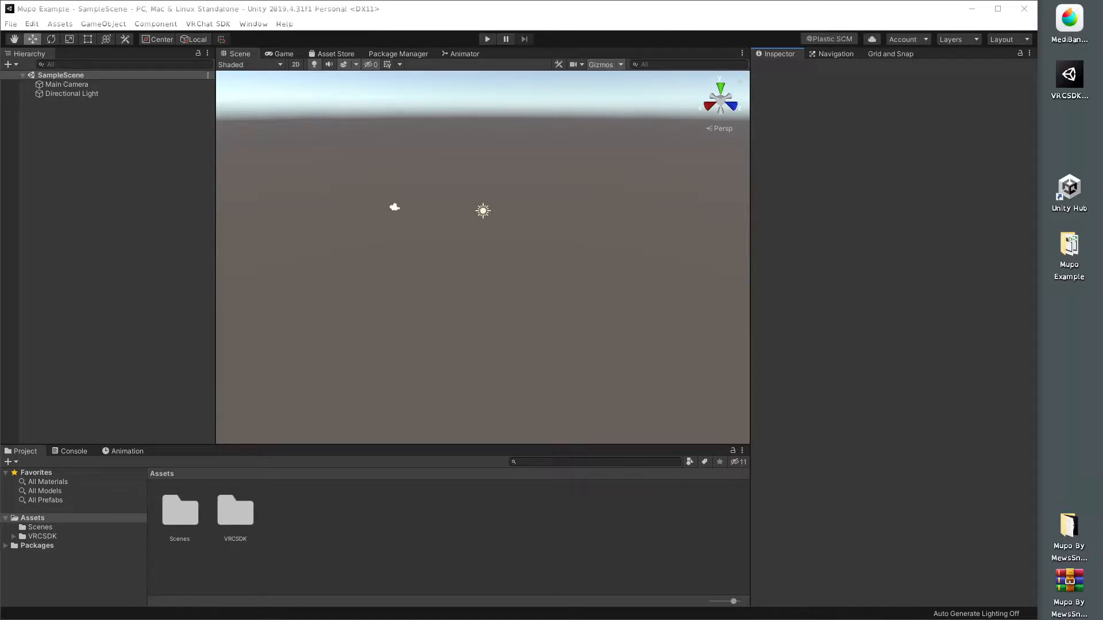
Step: Bring up the VRChat website and check the supported Unity version through its download page and SDK setup guide
{"action": "left_click_drag", "start_coordinate": [0, 35], "coordinate": [491, 35]}
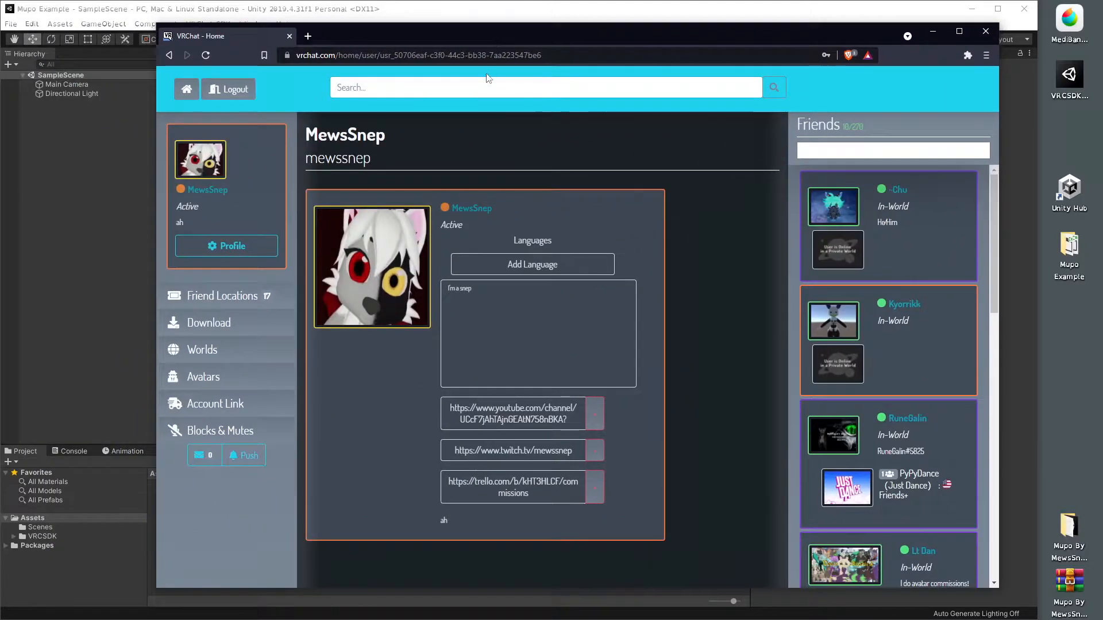
{"action": "left_click", "coordinate": [242, 333]}
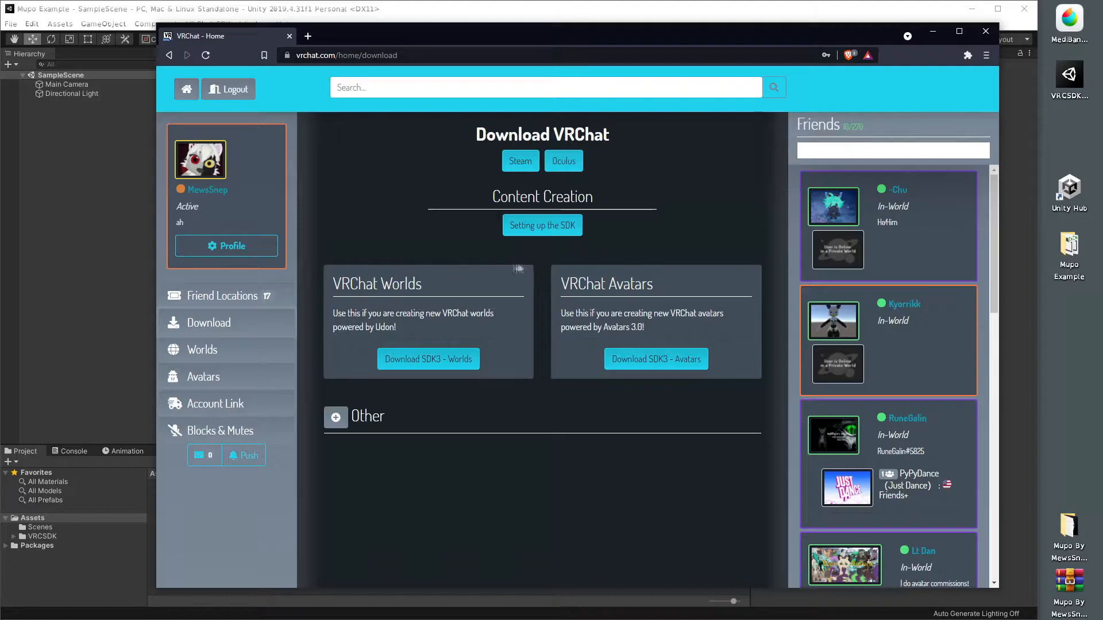
{"action": "left_click", "coordinate": [565, 230]}
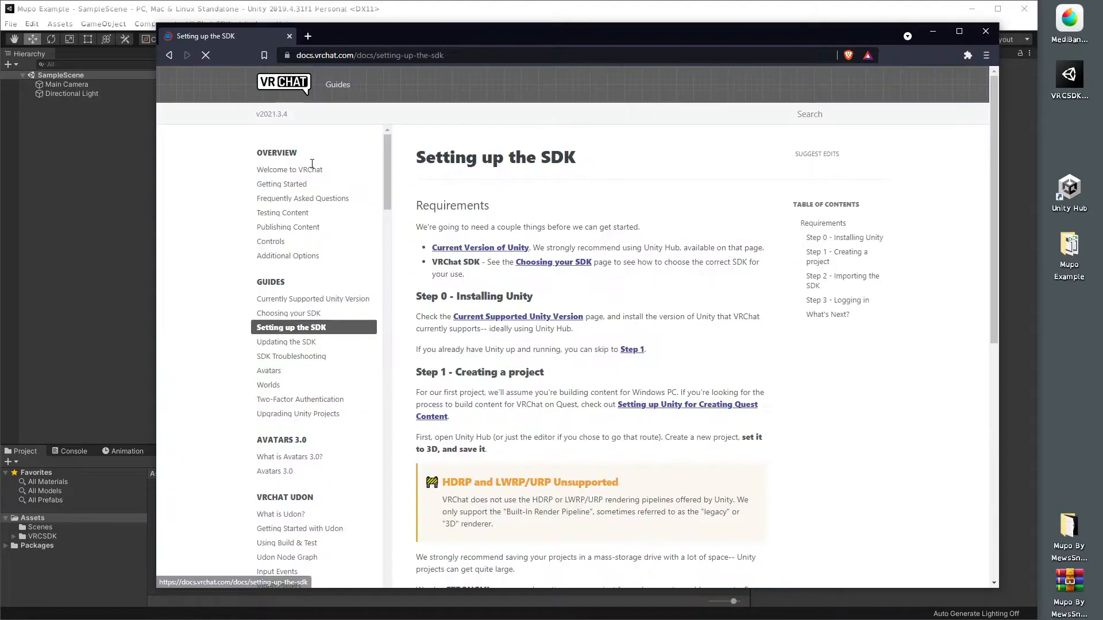
{"action": "left_click", "coordinate": [496, 253]}
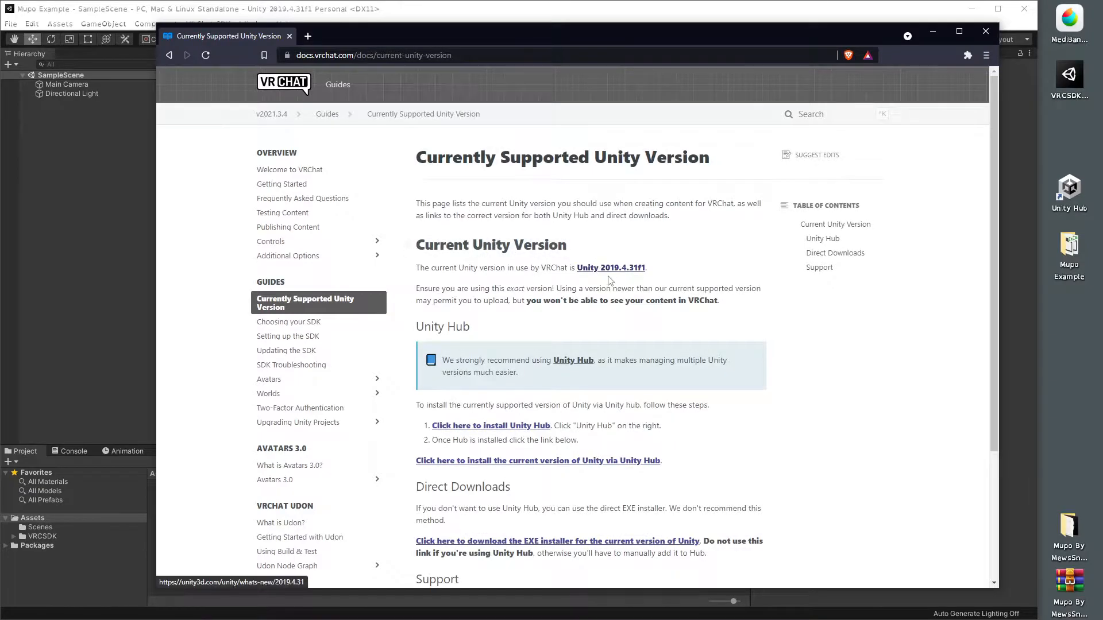
{"action": "left_click_drag", "start_coordinate": [586, 274], "coordinate": [672, 274]}
{"action": "left_click", "coordinate": [671, 273]}
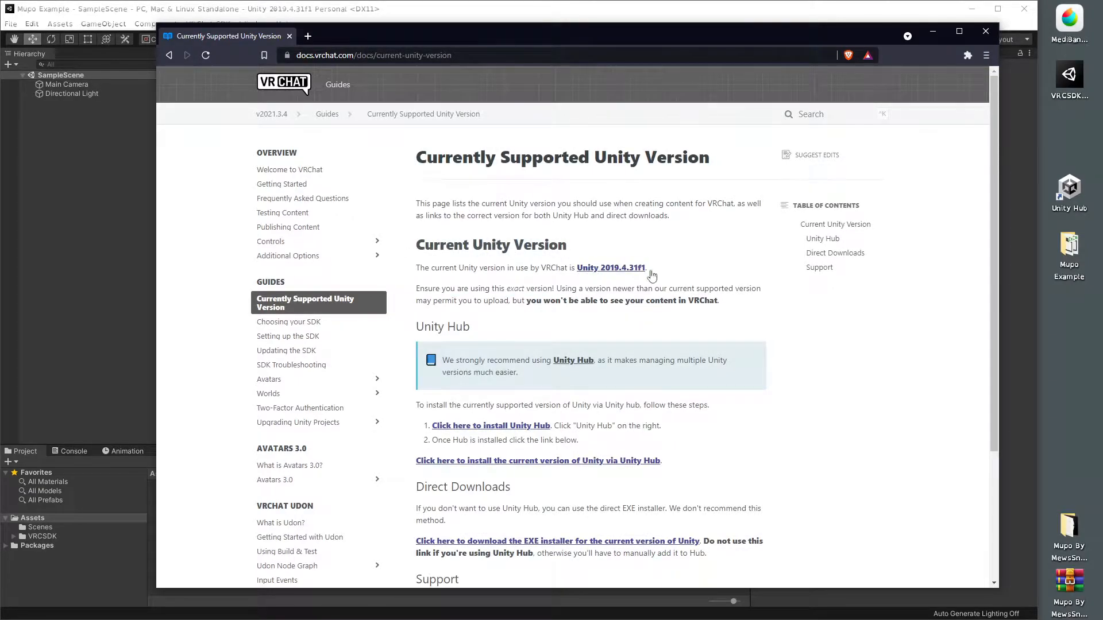
Step: Return to the VRChat download page to view the SDK3 - Avatars download, then put the browser window away
{"action": "left_click", "coordinate": [170, 57]}
{"action": "left_click", "coordinate": [170, 57]}
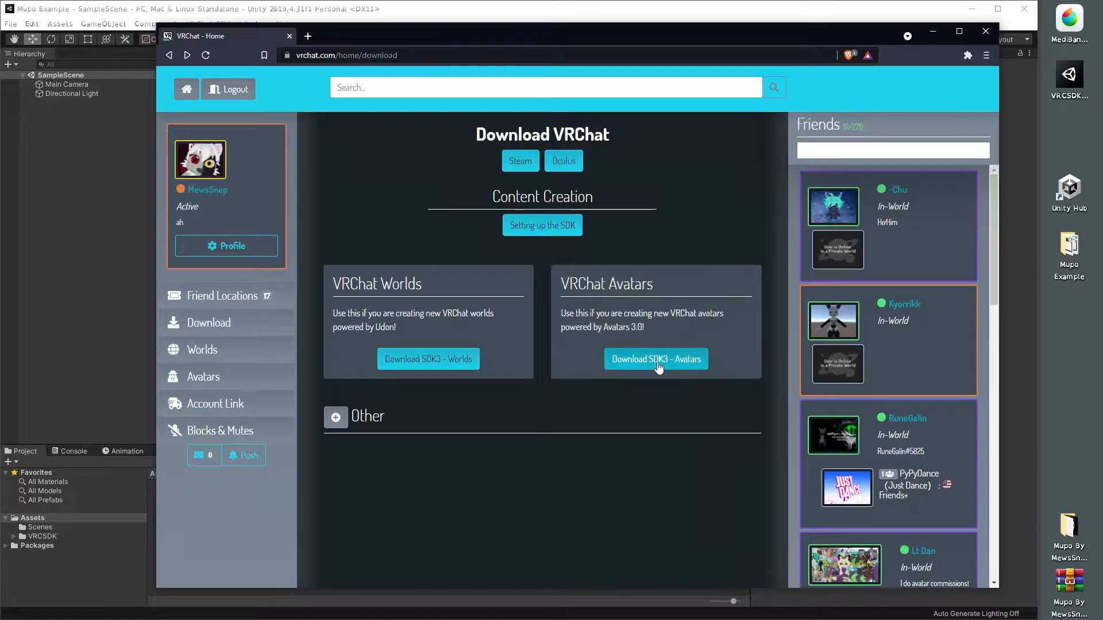
{"action": "left_click_drag", "start_coordinate": [716, 37], "coordinate": [0, 33]}
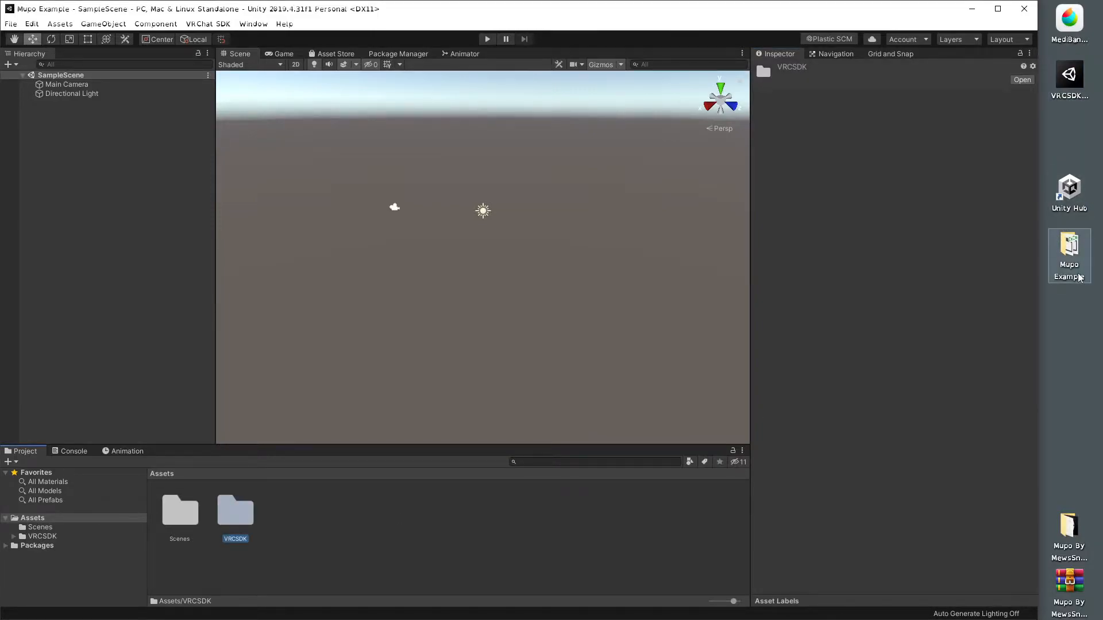
Step: View the contents of the Mupo V1.1 zip archive and close it
{"action": "left_click", "coordinate": [1068, 293]}
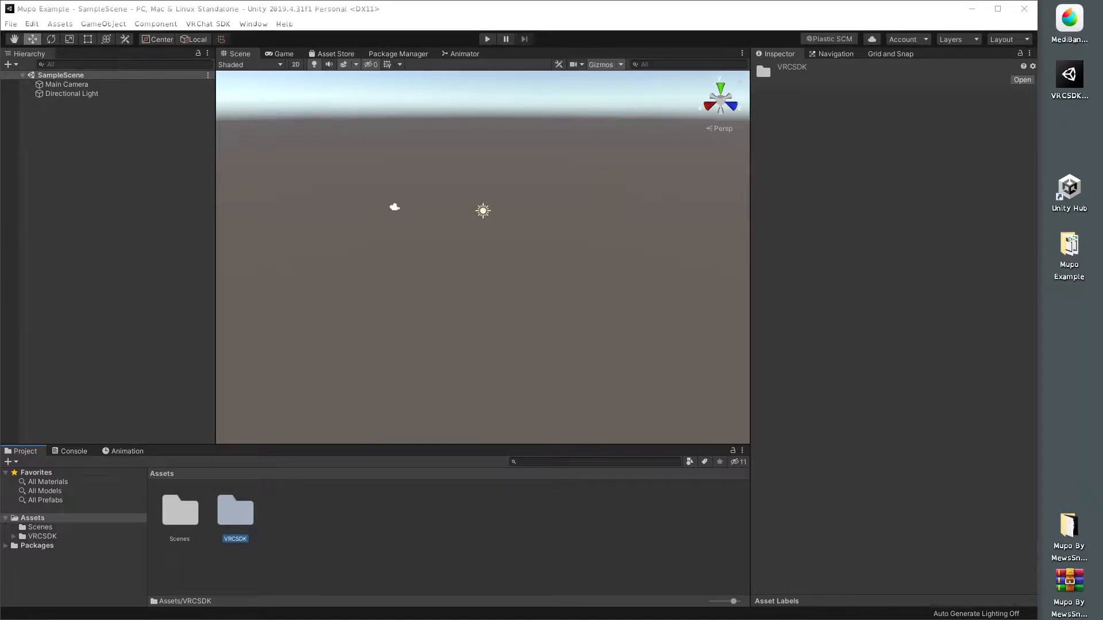
{"action": "left_click_drag", "start_coordinate": [749, 204], "coordinate": [804, 128]}
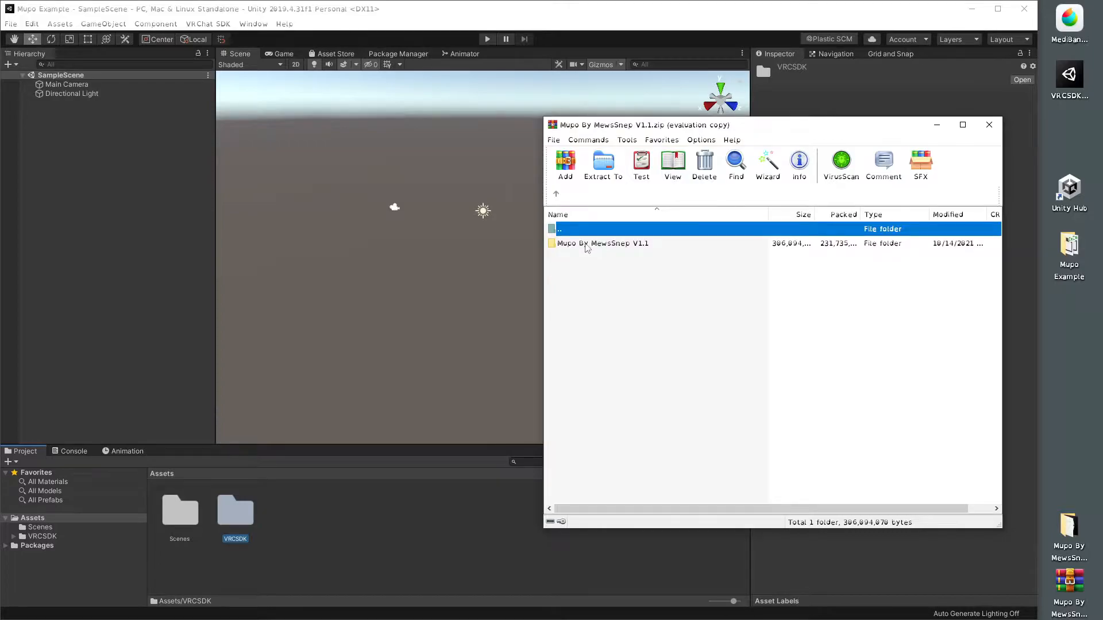
{"action": "left_click", "coordinate": [988, 124]}
Step: Import all items of the Mupo V1.1 Unity package from the extracted Mupo folder into the Unity project
{"action": "double_click", "coordinate": [1072, 530]}
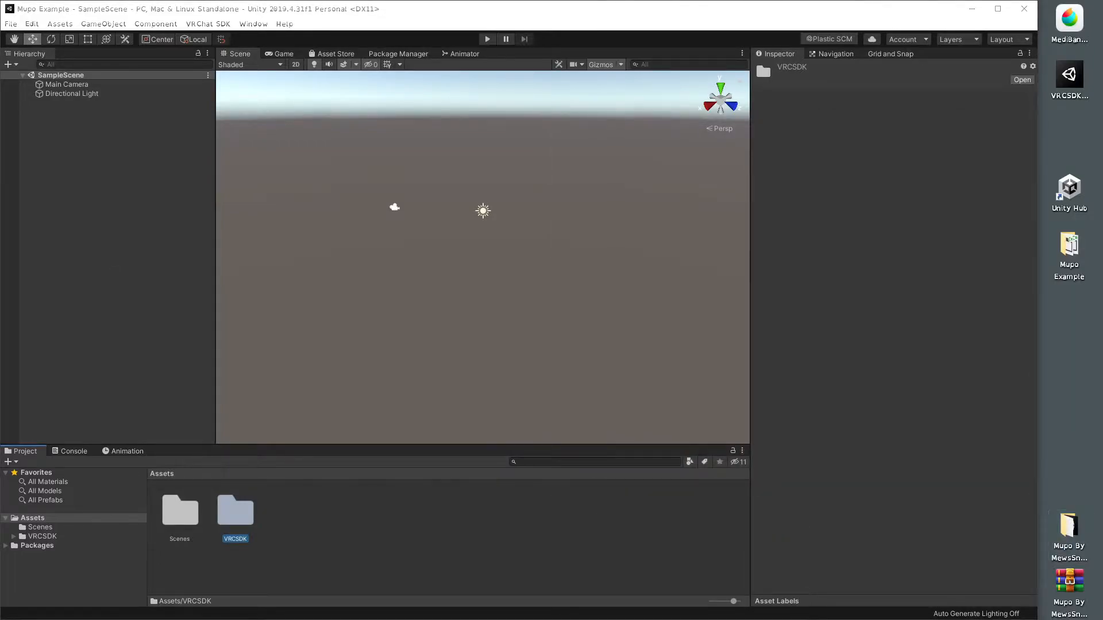
{"action": "left_click_drag", "start_coordinate": [546, 174], "coordinate": [661, 172]}
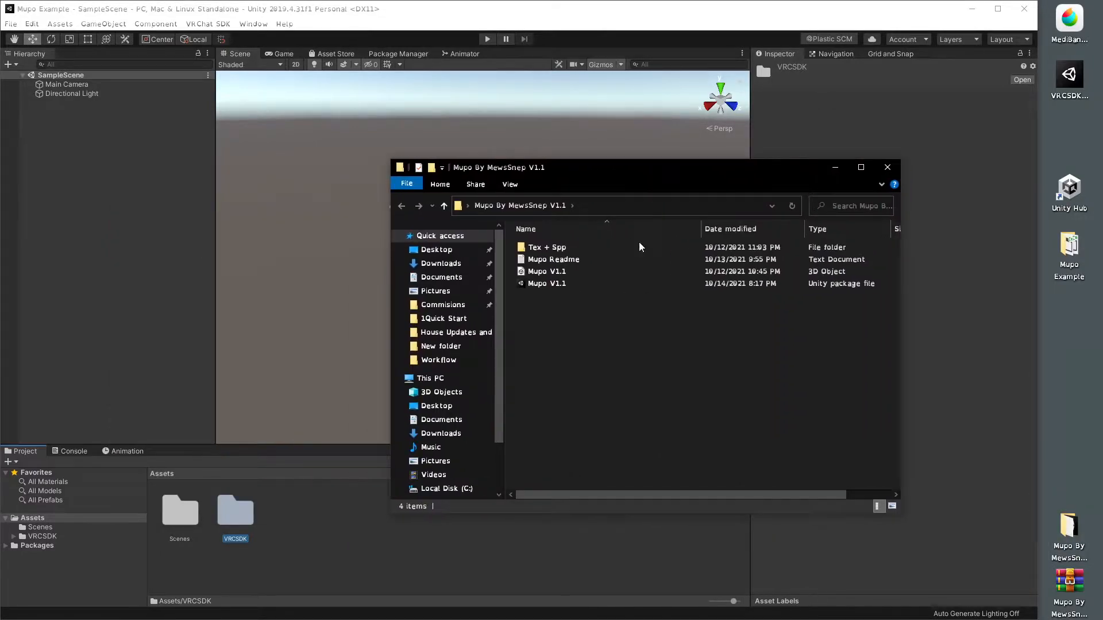
{"action": "double_click", "coordinate": [538, 284]}
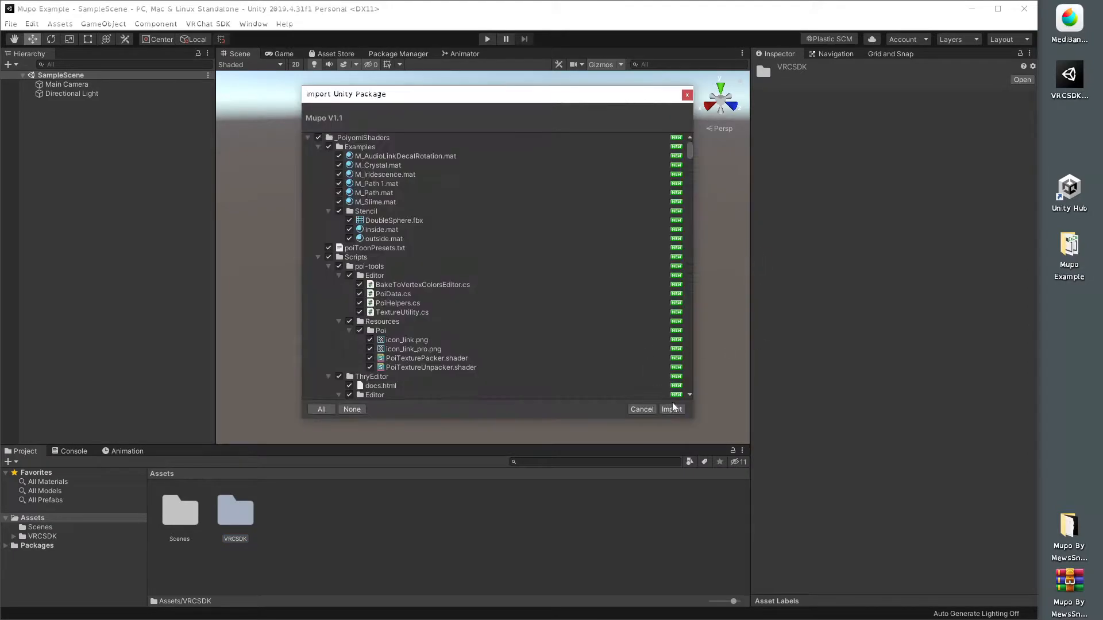
{"action": "left_click", "coordinate": [672, 409]}
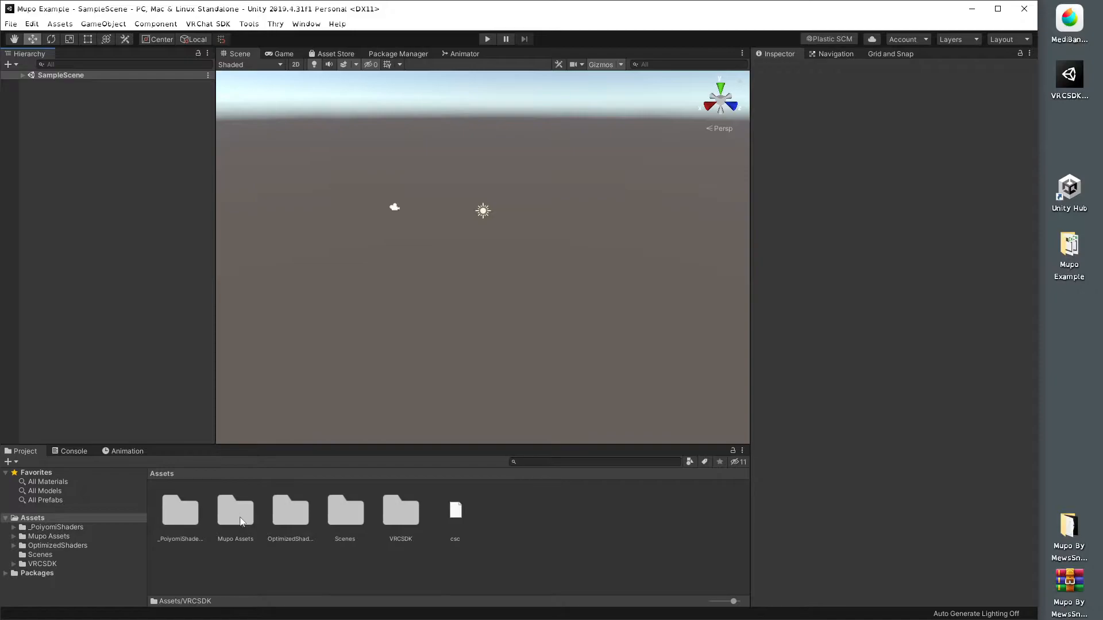
Step: Open Mupo scene from the Mupo Assets folder and frame the avatar up close
{"action": "double_click", "coordinate": [243, 515]}
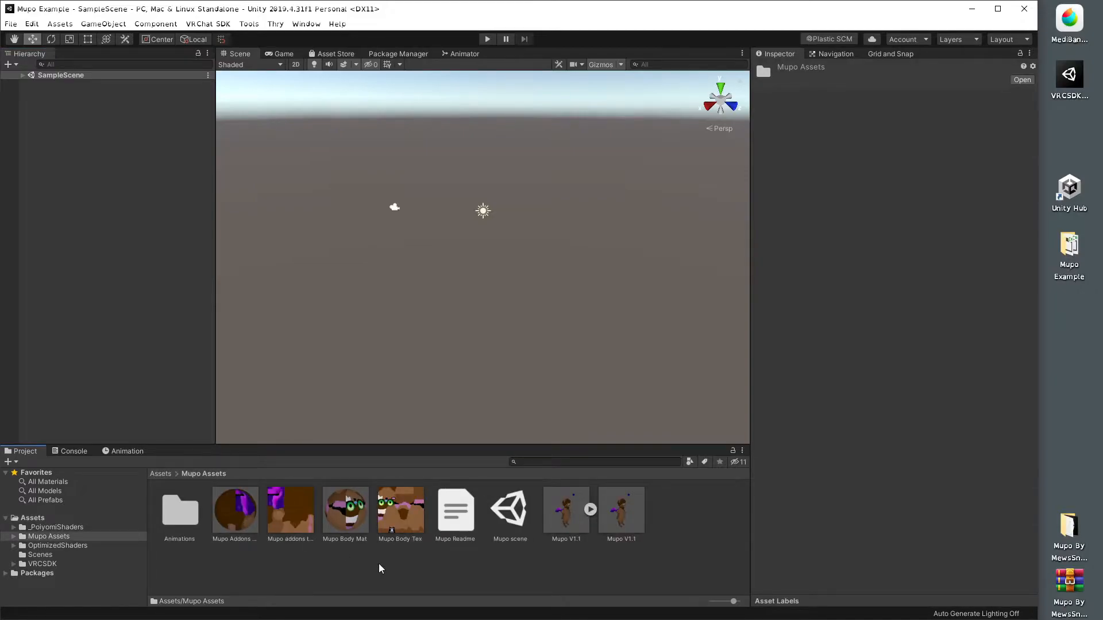
{"action": "double_click", "coordinate": [513, 517]}
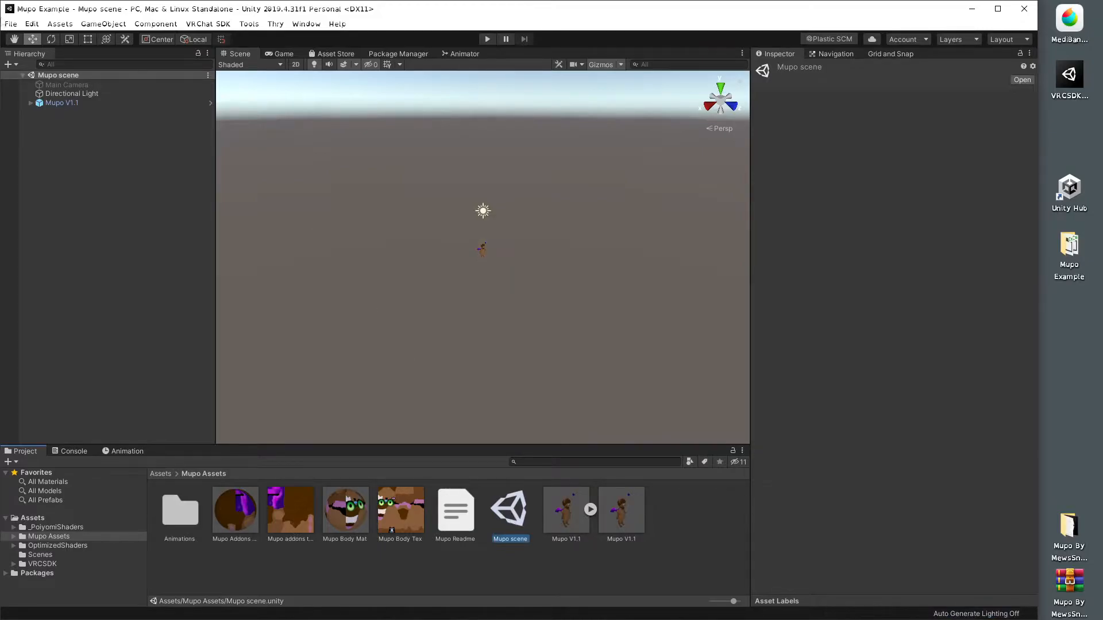
{"action": "scroll", "coordinate": [480, 247], "scroll_direction": "up", "scroll_amount": 12}
{"action": "left_click_drag", "start_coordinate": [484, 229], "coordinate": [308, 540]}
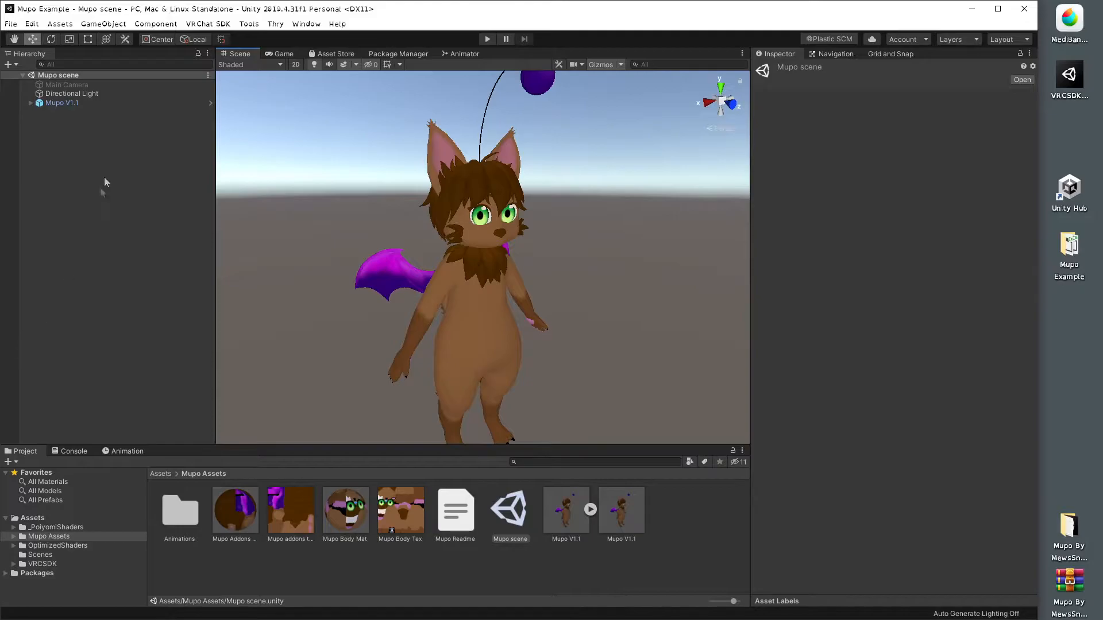
Step: Expand the Mupo V1.1 avatar in the scene and review its avatar descriptor, playable layers and expressions settings
{"action": "left_click", "coordinate": [30, 103]}
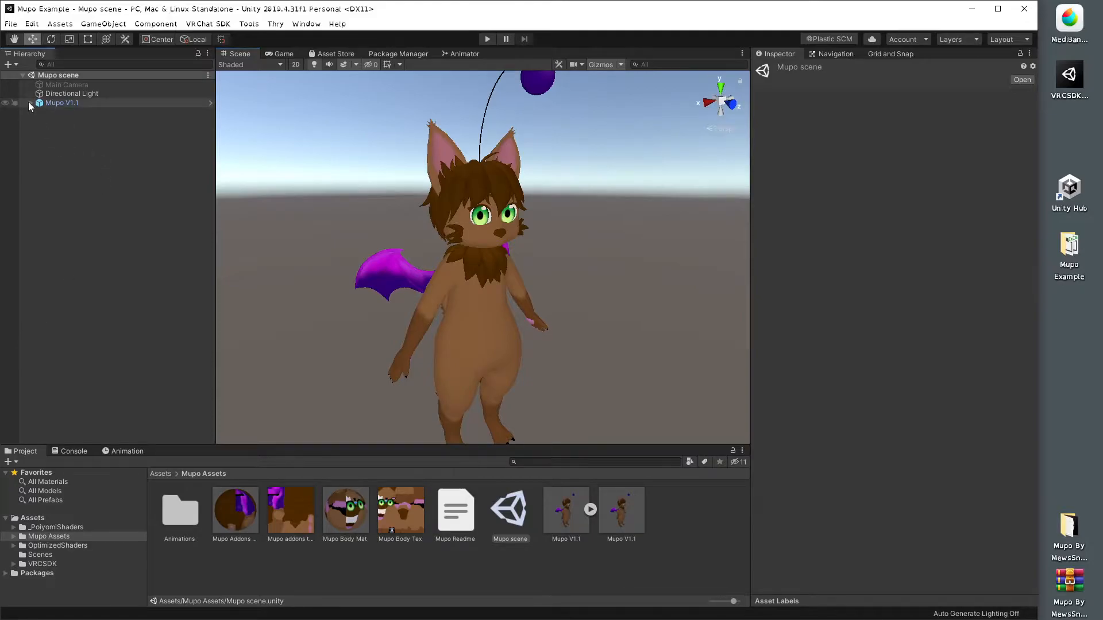
{"action": "left_click", "coordinate": [74, 103]}
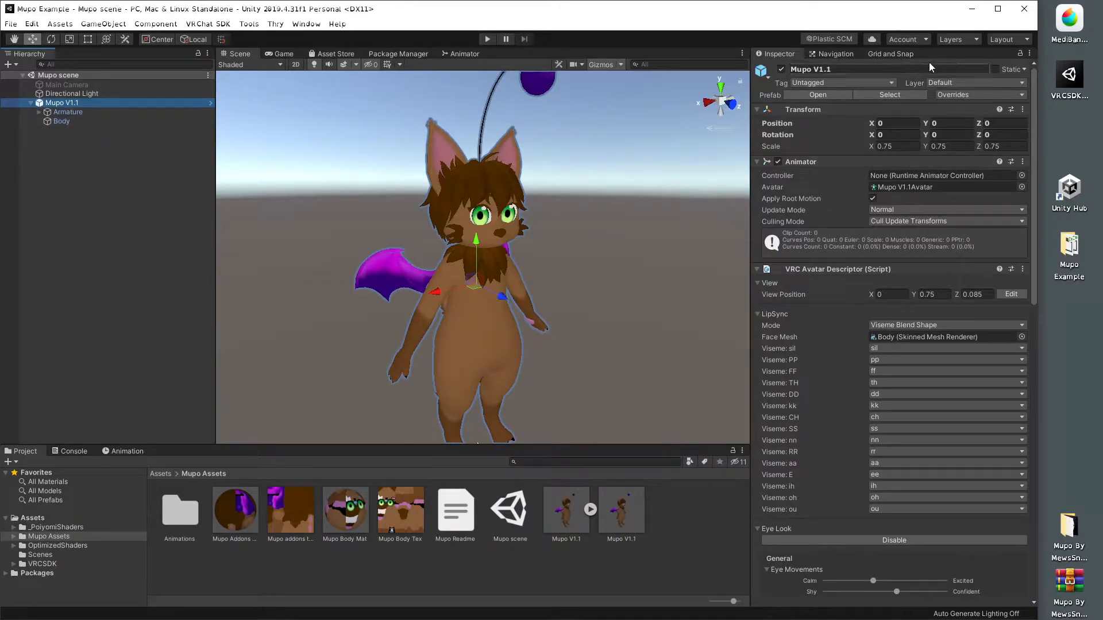
{"action": "scroll", "coordinate": [905, 385], "scroll_direction": "down", "scroll_amount": 15}
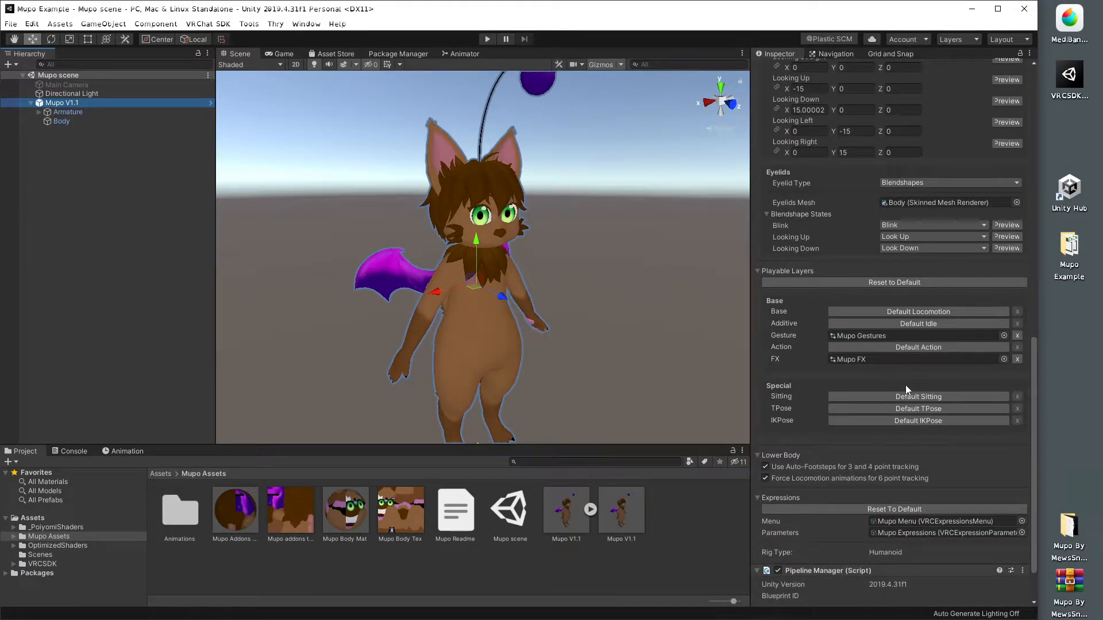
{"action": "scroll", "coordinate": [905, 389], "scroll_direction": "down", "scroll_amount": 2}
{"action": "scroll", "coordinate": [905, 385], "scroll_direction": "up", "scroll_amount": 15}
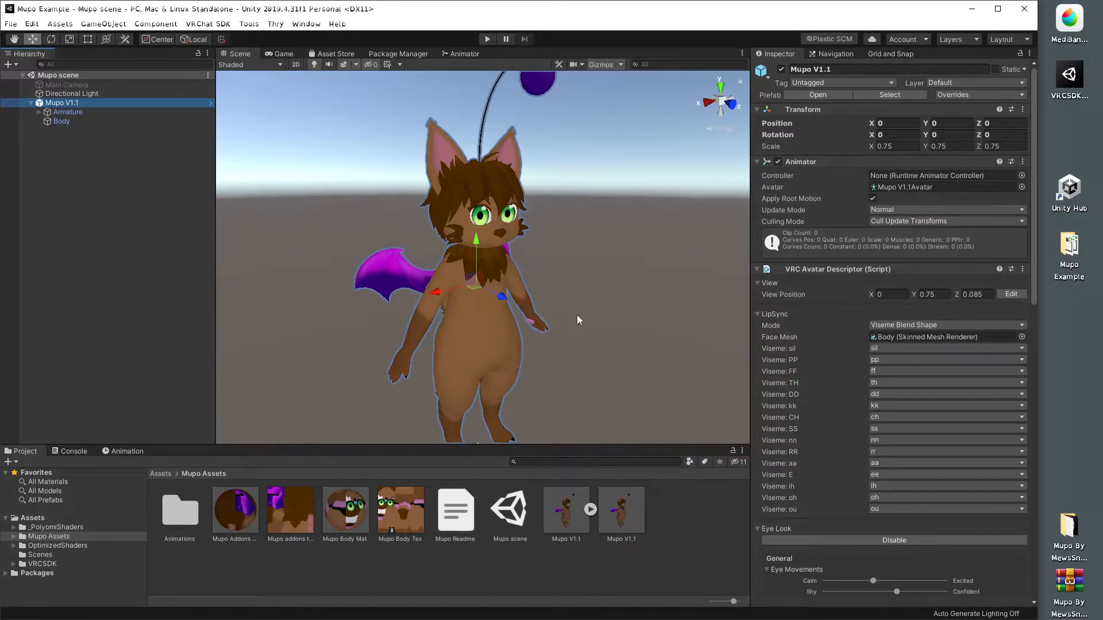
{"action": "left_click", "coordinate": [474, 563]}
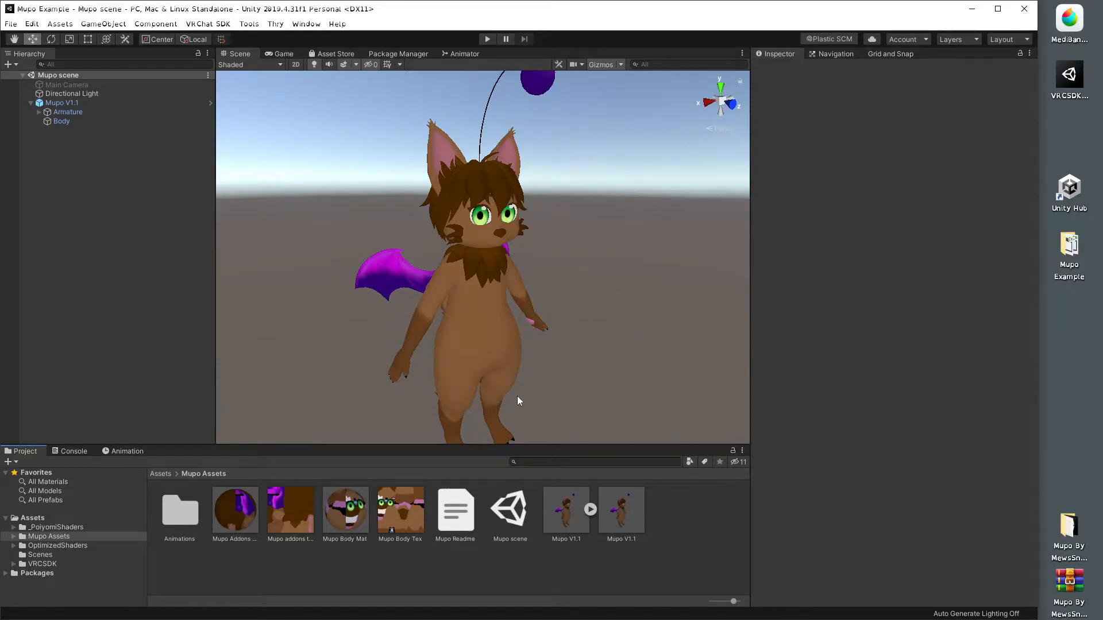
Step: Inspect the Mupo addons tex and Mupo Body Tex textures in the Mupo Assets folder
{"action": "left_click", "coordinate": [1068, 26]}
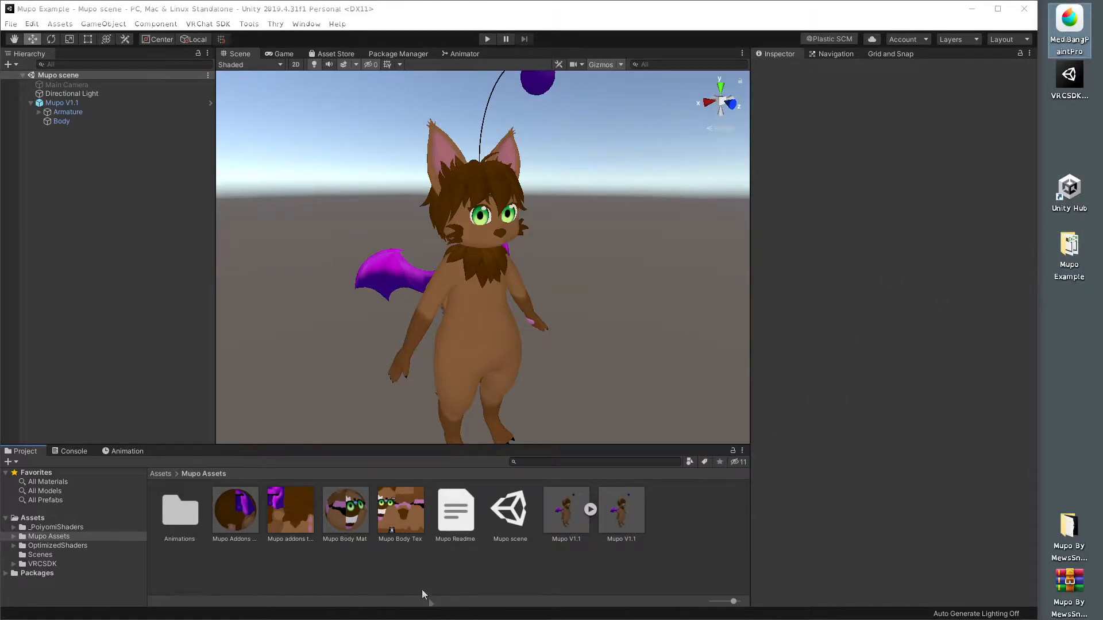
{"action": "left_click", "coordinate": [481, 543]}
{"action": "left_click", "coordinate": [298, 517]}
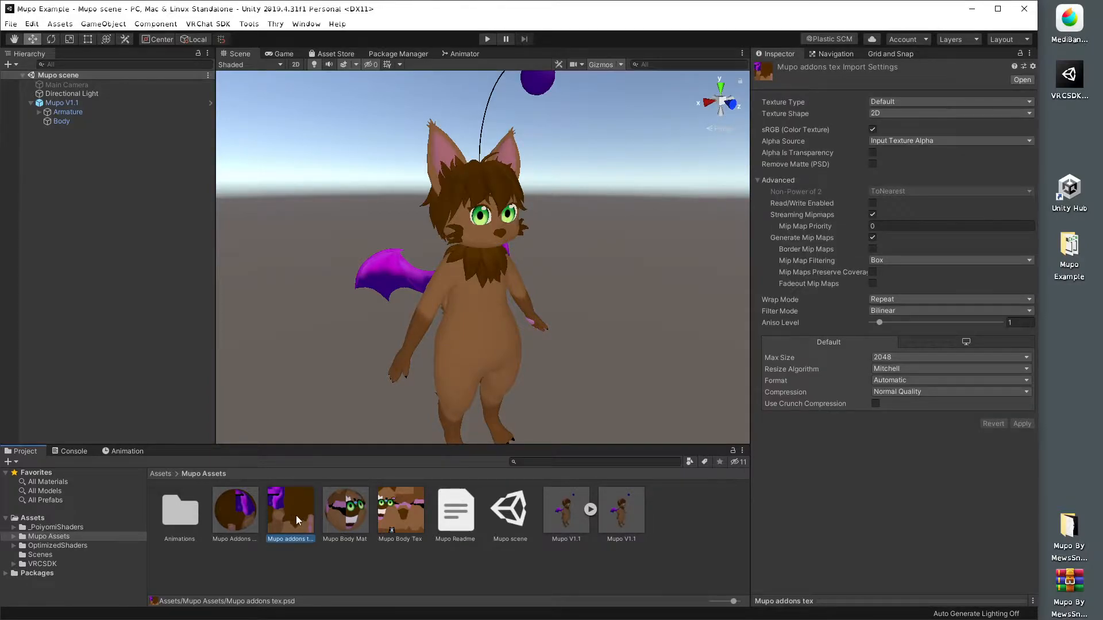
{"action": "left_click", "coordinate": [399, 519]}
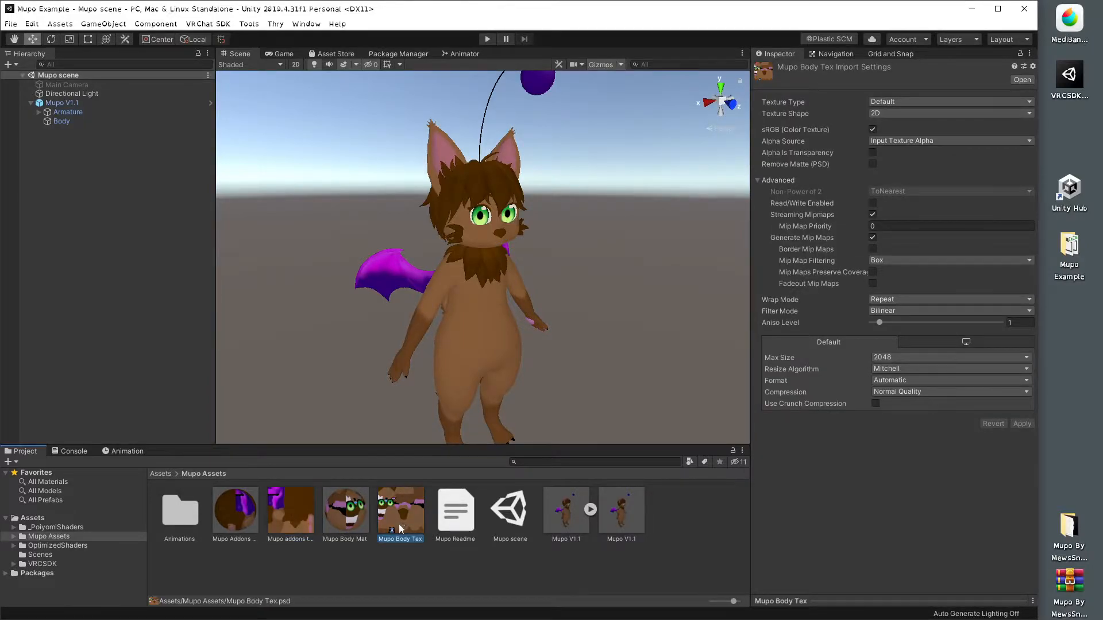
{"action": "left_click", "coordinate": [291, 515]}
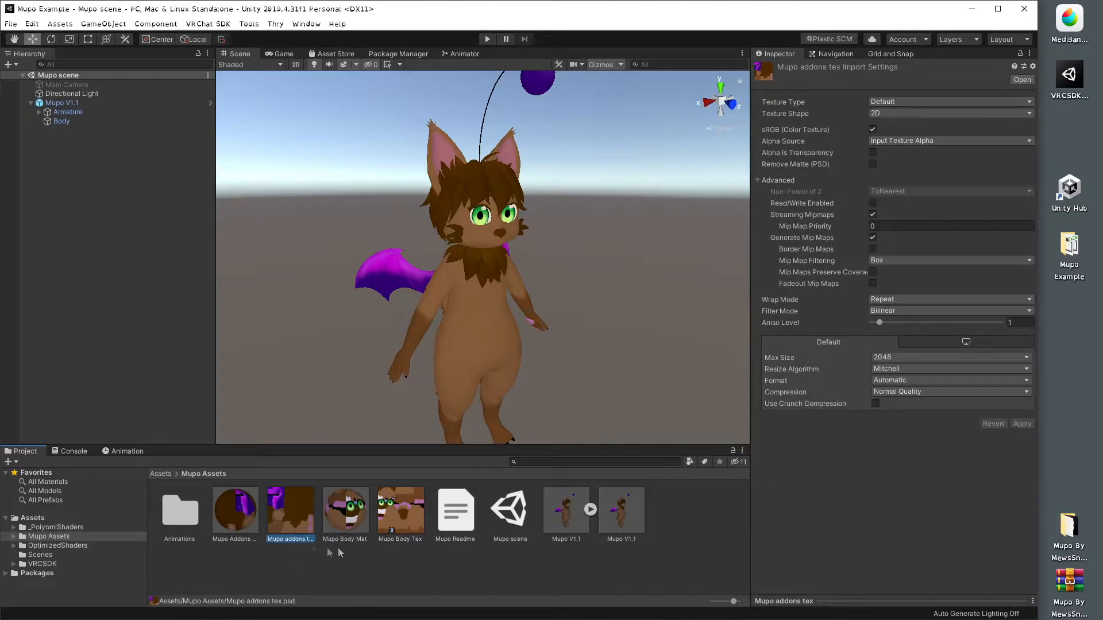
{"action": "left_click", "coordinate": [397, 521]}
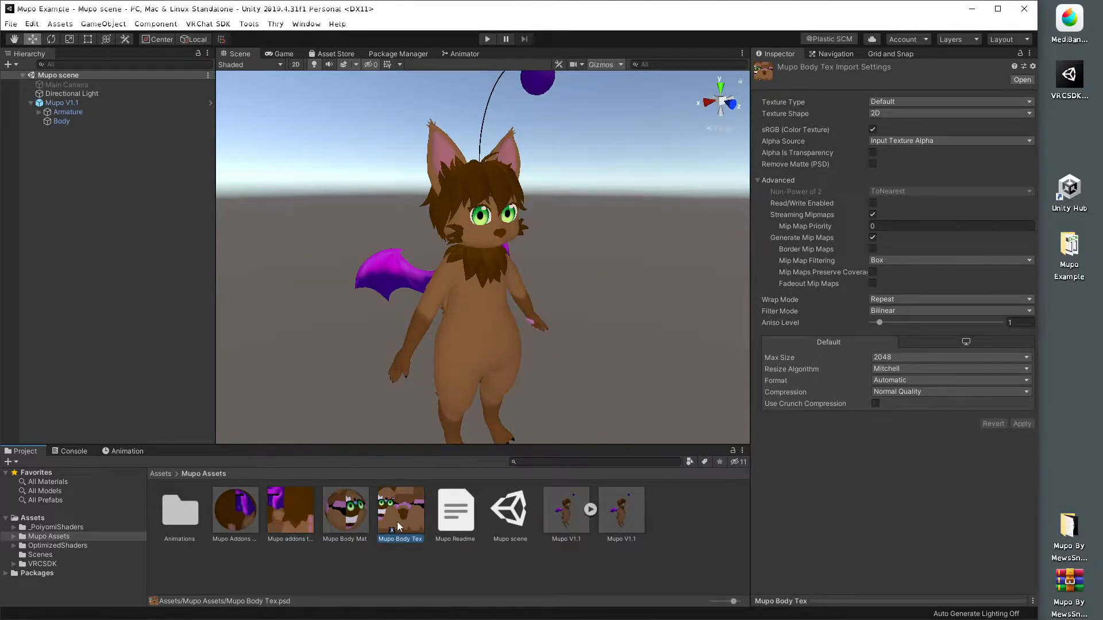
Step: Open the Mupo addons tex.psd texture in MediBang Paint Pro and make Layer4 visible
{"action": "left_click", "coordinate": [291, 507]}
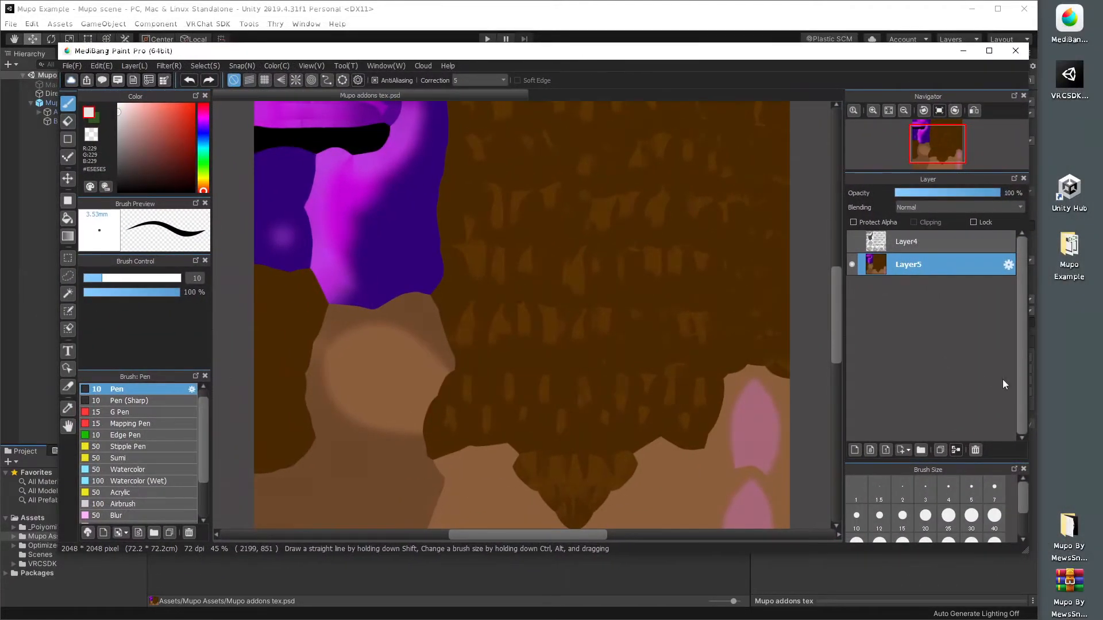
{"action": "left_click_drag", "start_coordinate": [1028, 398], "coordinate": [864, 399]}
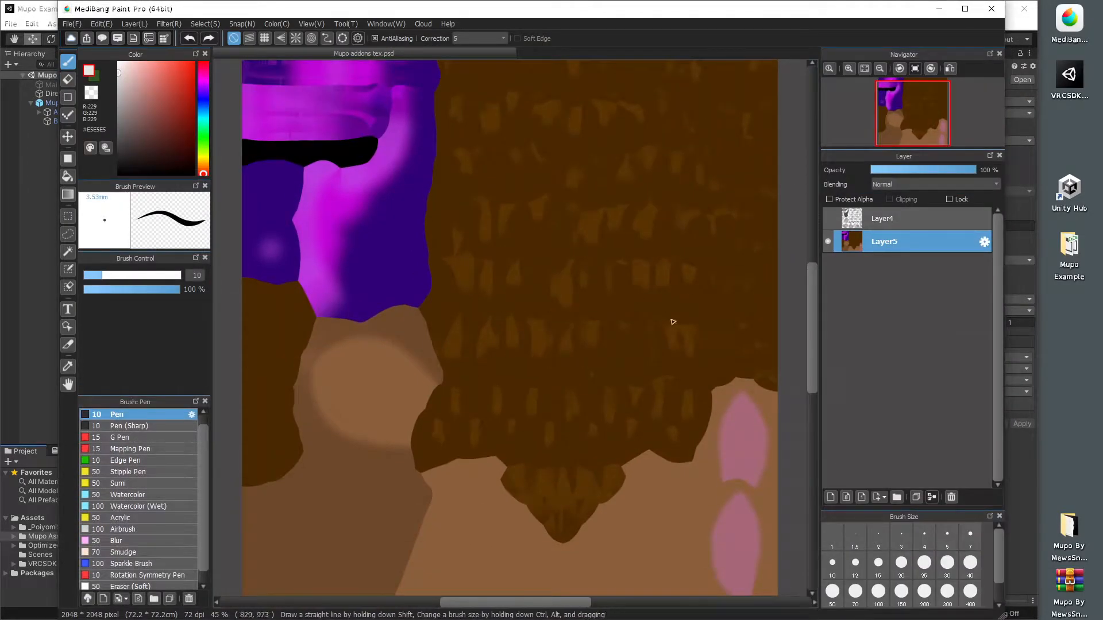
{"action": "scroll", "coordinate": [642, 333], "scroll_direction": "up", "scroll_amount": 1}
{"action": "scroll", "coordinate": [642, 333], "scroll_direction": "down", "scroll_amount": 1}
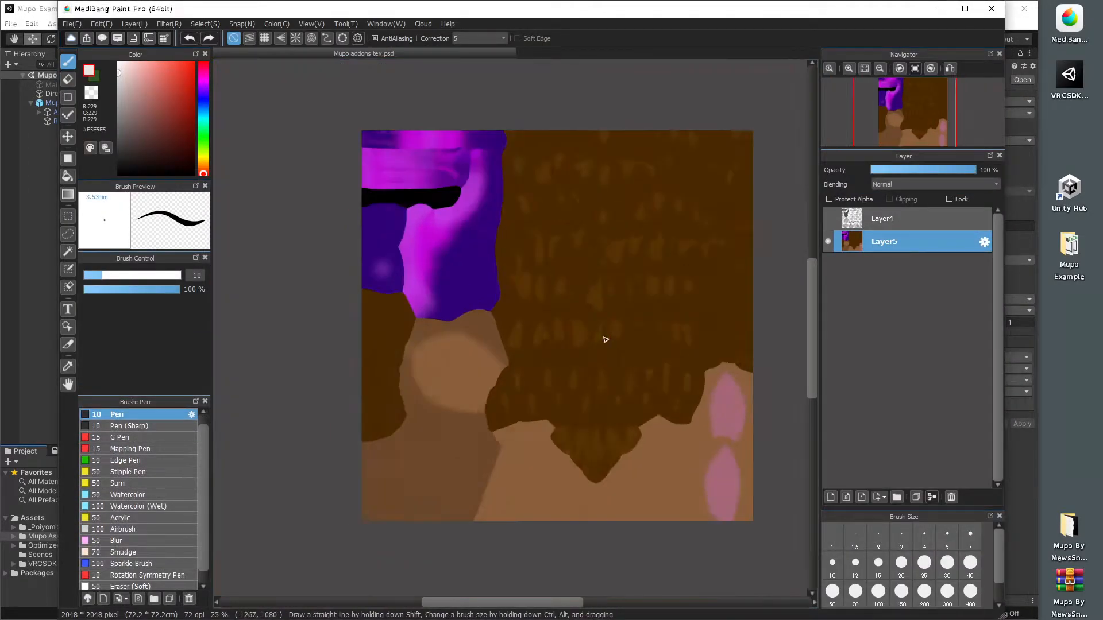
{"action": "left_click", "coordinate": [885, 219]}
{"action": "left_click", "coordinate": [828, 219]}
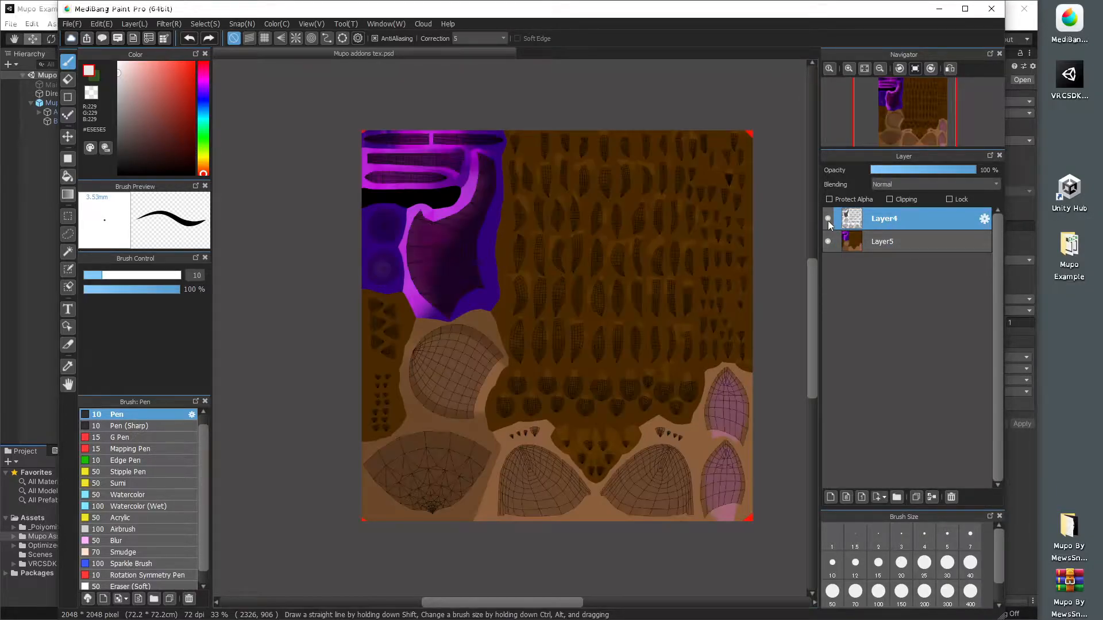
Step: Examine the wireframe layout on the addons texture, covering the hair, lower brown pieces and purple wing areas
{"action": "scroll", "coordinate": [556, 498], "scroll_direction": "down", "scroll_amount": 1}
{"action": "scroll", "coordinate": [555, 498], "scroll_direction": "up", "scroll_amount": 5}
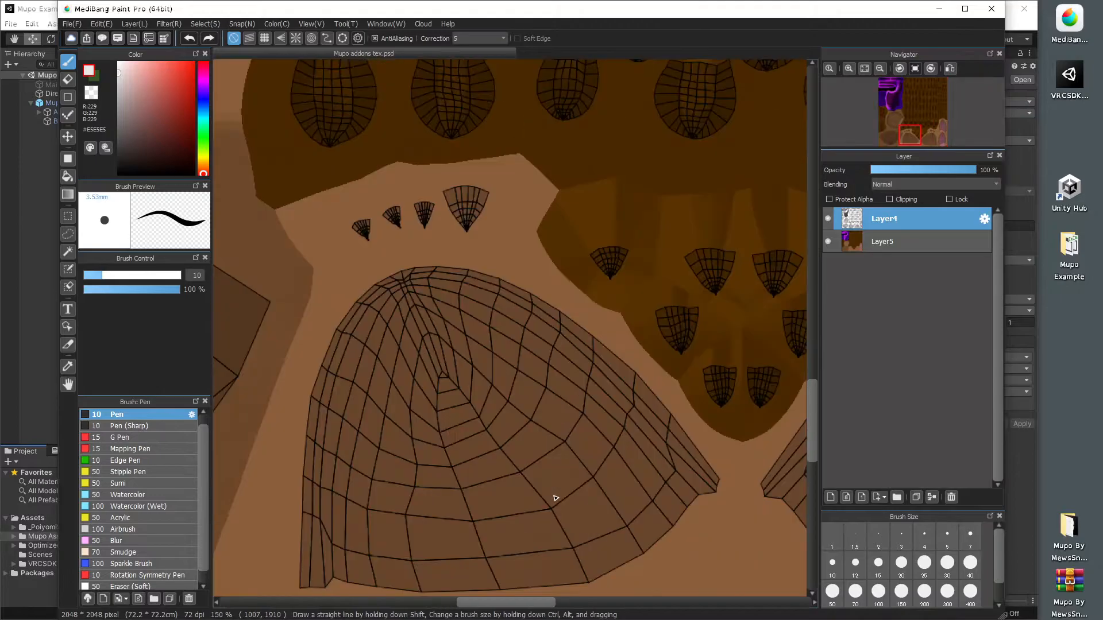
{"action": "scroll", "coordinate": [523, 493], "scroll_direction": "down", "scroll_amount": 3}
{"action": "scroll", "coordinate": [522, 494], "scroll_direction": "up", "scroll_amount": 2}
{"action": "scroll", "coordinate": [659, 505], "scroll_direction": "down", "scroll_amount": 1}
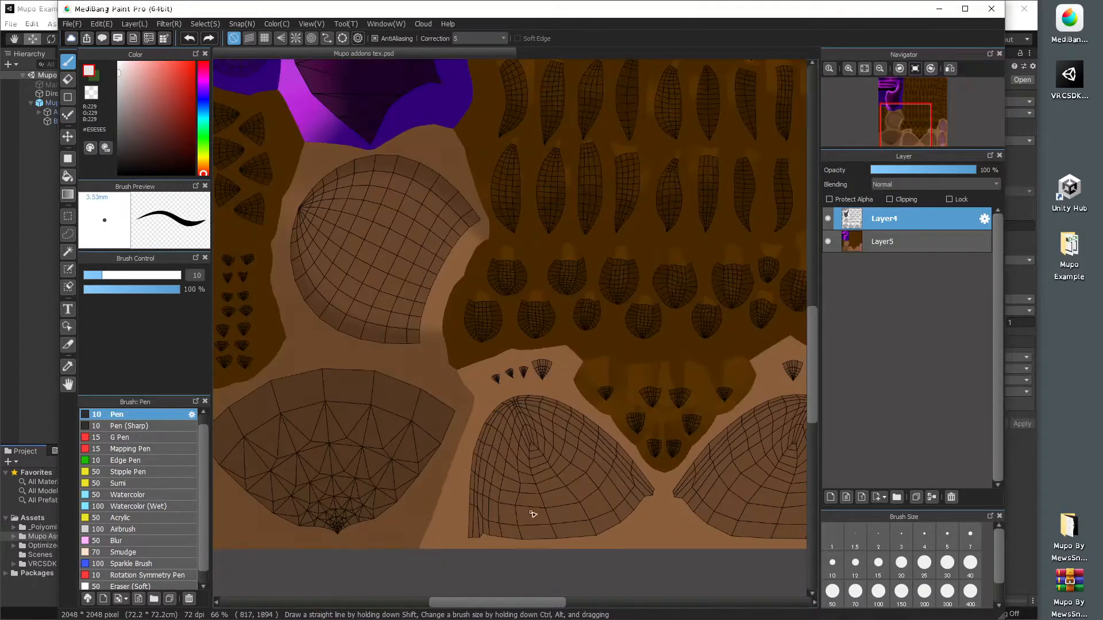
{"action": "scroll", "coordinate": [443, 327], "scroll_direction": "down", "scroll_amount": 2}
{"action": "scroll", "coordinate": [414, 301], "scroll_direction": "up", "scroll_amount": 3}
{"action": "scroll", "coordinate": [539, 331], "scroll_direction": "down", "scroll_amount": 3}
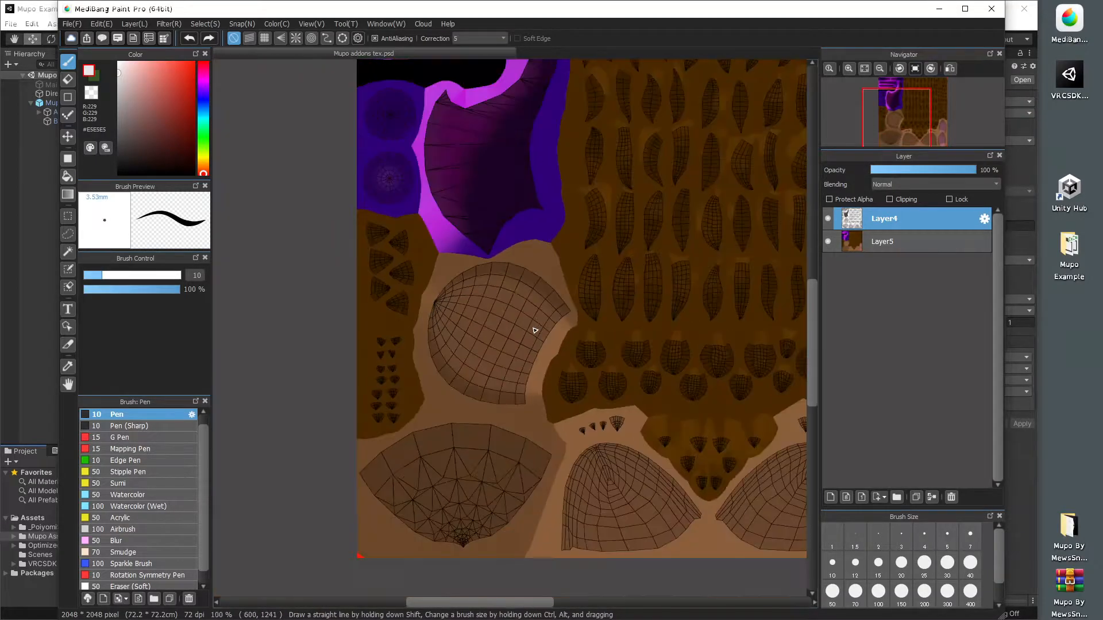
{"action": "scroll", "coordinate": [420, 418], "scroll_direction": "down", "scroll_amount": 2}
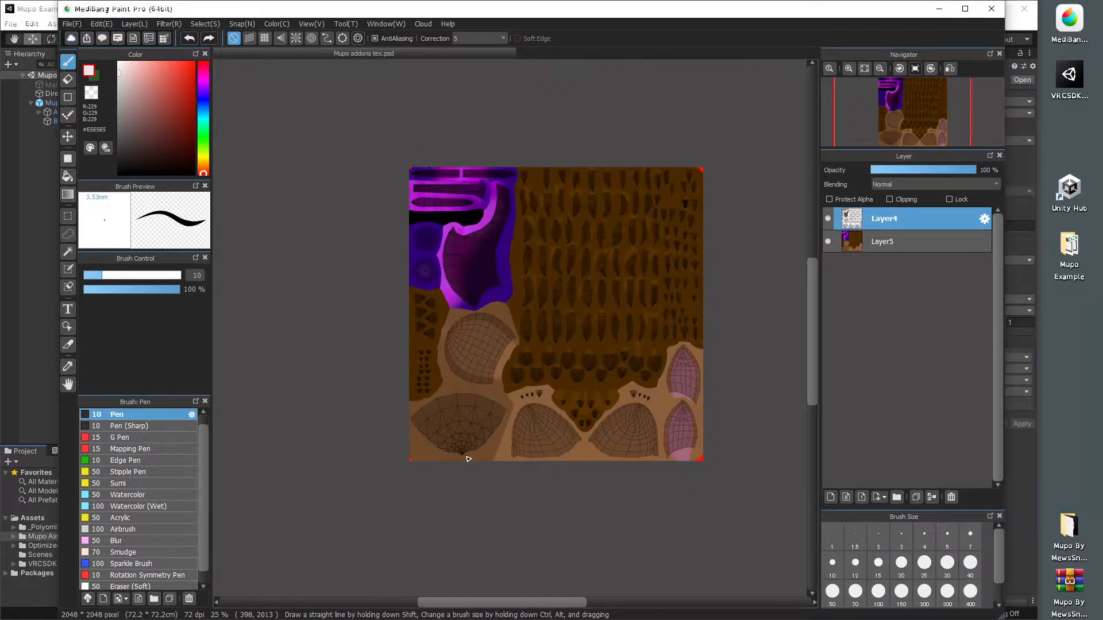
{"action": "scroll", "coordinate": [477, 345], "scroll_direction": "up", "scroll_amount": 3}
{"action": "scroll", "coordinate": [510, 316], "scroll_direction": "down", "scroll_amount": 1}
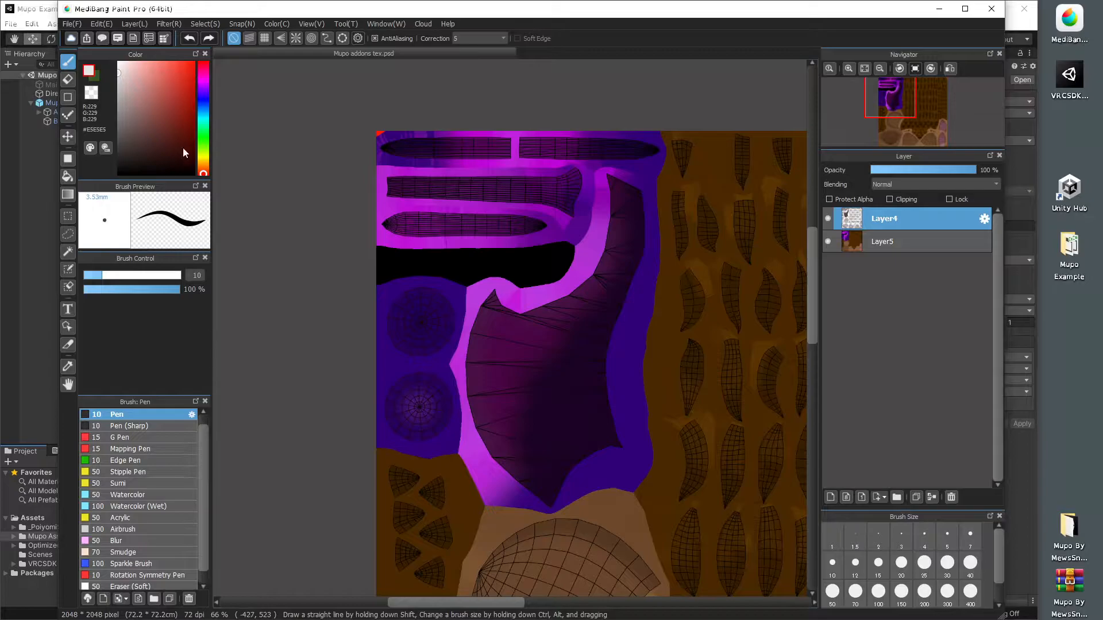
Step: Lasso the purple wing area and the strips above it on Layer5 and shift the selection's hue by +76 to red
{"action": "left_click", "coordinate": [69, 234]}
{"action": "left_click", "coordinate": [854, 242]}
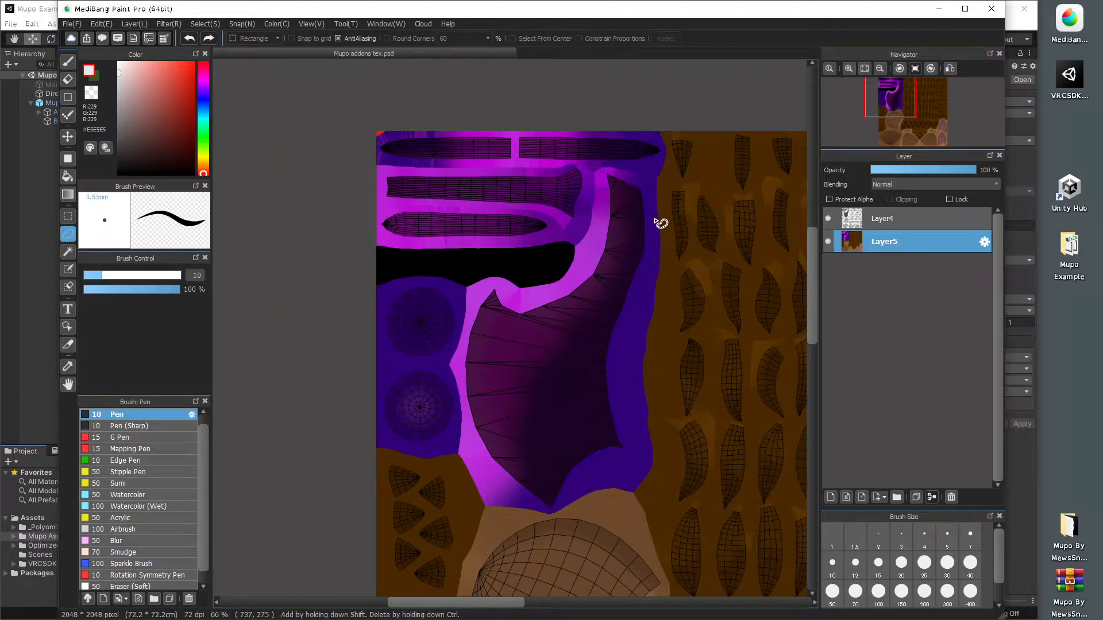
{"action": "mouse_move", "coordinate": [660, 221]}
{"action": "left_mouse_down"}
{"action": "mouse_move", "coordinate": [640, 489]}
{"action": "mouse_move", "coordinate": [544, 512]}
{"action": "mouse_move", "coordinate": [493, 503]}
{"action": "mouse_move", "coordinate": [471, 456]}
{"action": "mouse_move", "coordinate": [459, 321]}
{"action": "mouse_move", "coordinate": [491, 279]}
{"action": "mouse_move", "coordinate": [549, 278]}
{"action": "mouse_move", "coordinate": [573, 244]}
{"action": "mouse_move", "coordinate": [376, 251]}
{"action": "mouse_move", "coordinate": [368, 122]}
{"action": "mouse_move", "coordinate": [554, 97]}
{"action": "mouse_move", "coordinate": [657, 111]}
{"action": "mouse_move", "coordinate": [669, 162]}
{"action": "mouse_move", "coordinate": [638, 485]}
{"action": "left_mouse_up"}
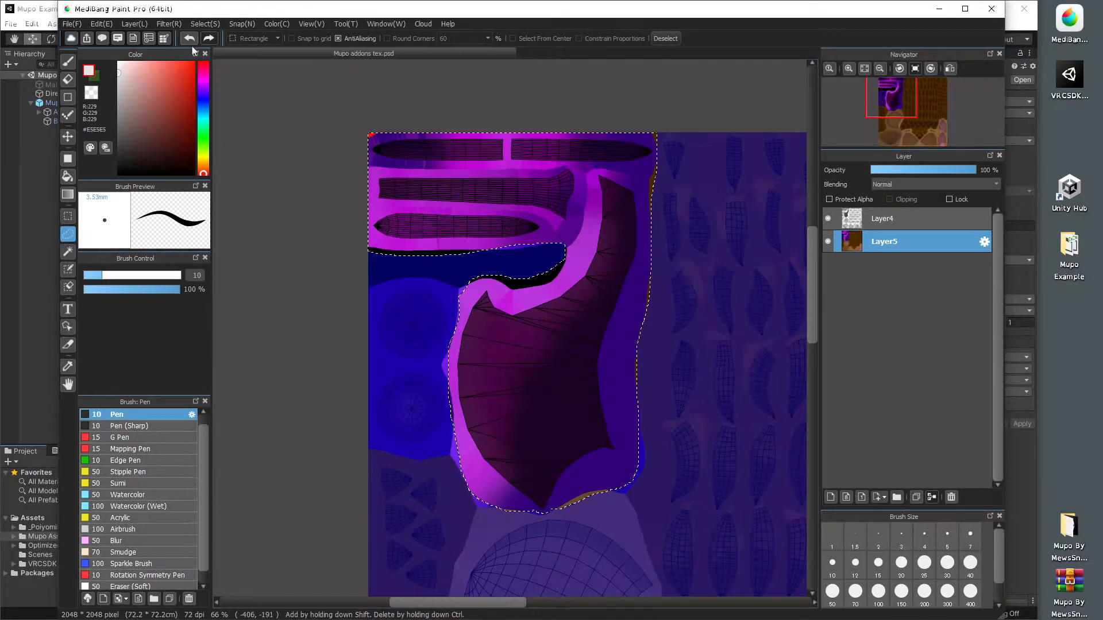
{"action": "left_click", "coordinate": [167, 24]}
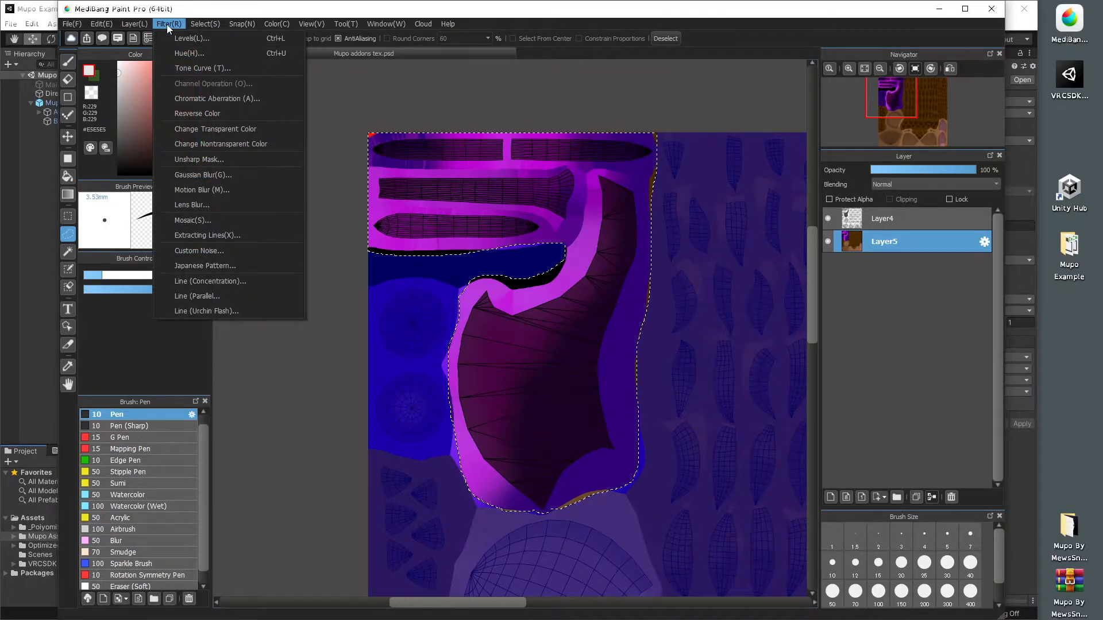
{"action": "left_click", "coordinate": [181, 57]}
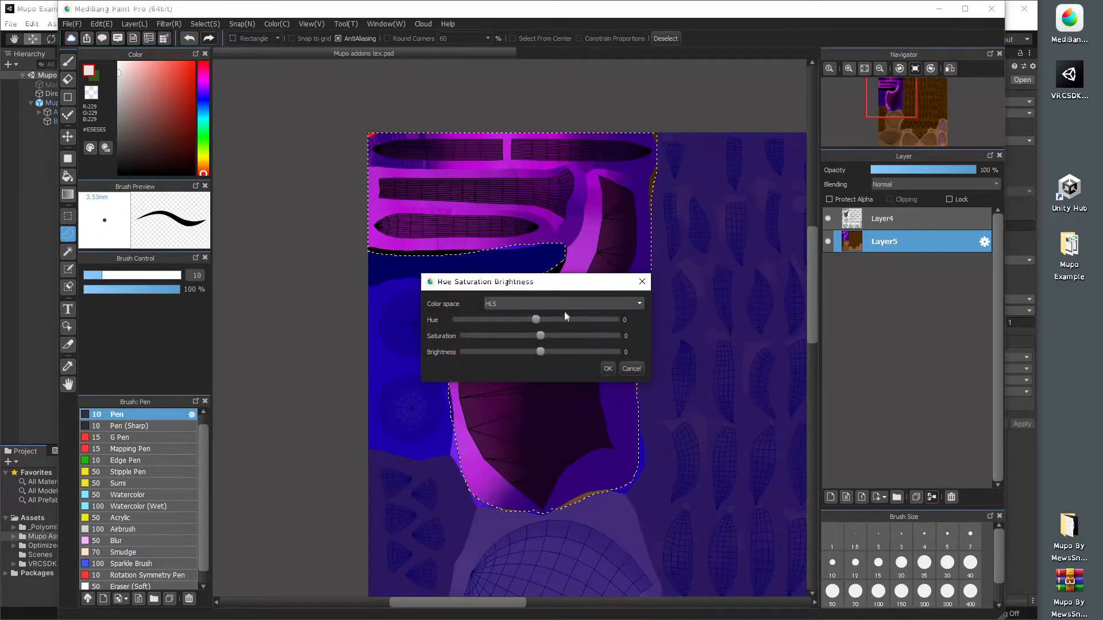
{"action": "left_click_drag", "start_coordinate": [570, 287], "coordinate": [895, 318]}
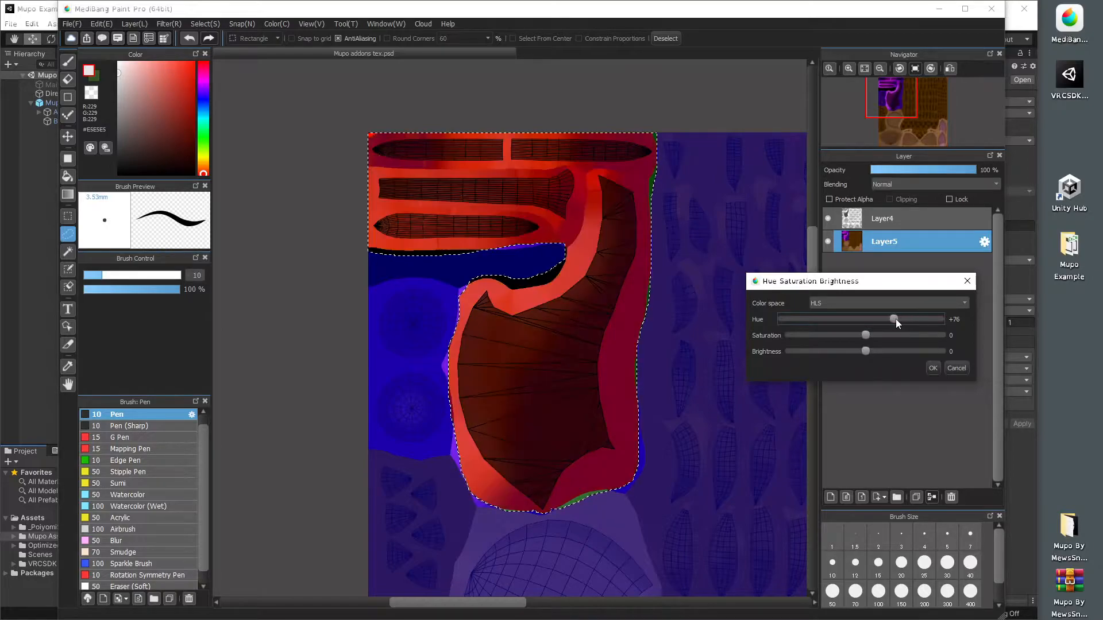
{"action": "left_click", "coordinate": [932, 369]}
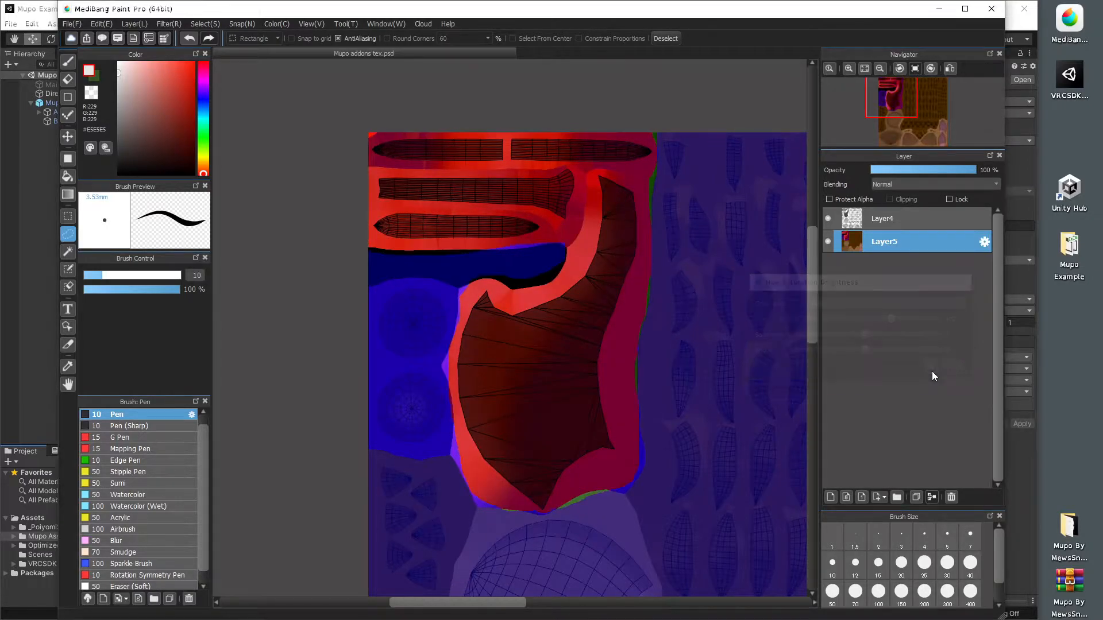
Step: Lasso the two round wireframe pieces beside the wing on Layer5, shift their hue to green, and clear the selection
{"action": "scroll", "coordinate": [382, 448], "scroll_direction": "up", "scroll_amount": 3}
{"action": "mouse_move", "coordinate": [524, 289]}
{"action": "left_mouse_down"}
{"action": "mouse_move", "coordinate": [559, 389]}
{"action": "mouse_move", "coordinate": [452, 474]}
{"action": "mouse_move", "coordinate": [370, 396]}
{"action": "mouse_move", "coordinate": [379, 143]}
{"action": "mouse_move", "coordinate": [440, 84]}
{"action": "mouse_move", "coordinate": [539, 99]}
{"action": "mouse_move", "coordinate": [565, 182]}
{"action": "mouse_move", "coordinate": [525, 289]}
{"action": "left_mouse_up"}
{"action": "left_click", "coordinate": [136, 25]}
{"action": "mouse_move", "coordinate": [167, 24]}
{"action": "left_click", "coordinate": [171, 53]}
{"action": "mouse_move", "coordinate": [861, 319]}
{"action": "left_mouse_down"}
{"action": "mouse_move", "coordinate": [794, 325]}
{"action": "mouse_move", "coordinate": [807, 325]}
{"action": "left_mouse_up"}
{"action": "left_click", "coordinate": [932, 368]}
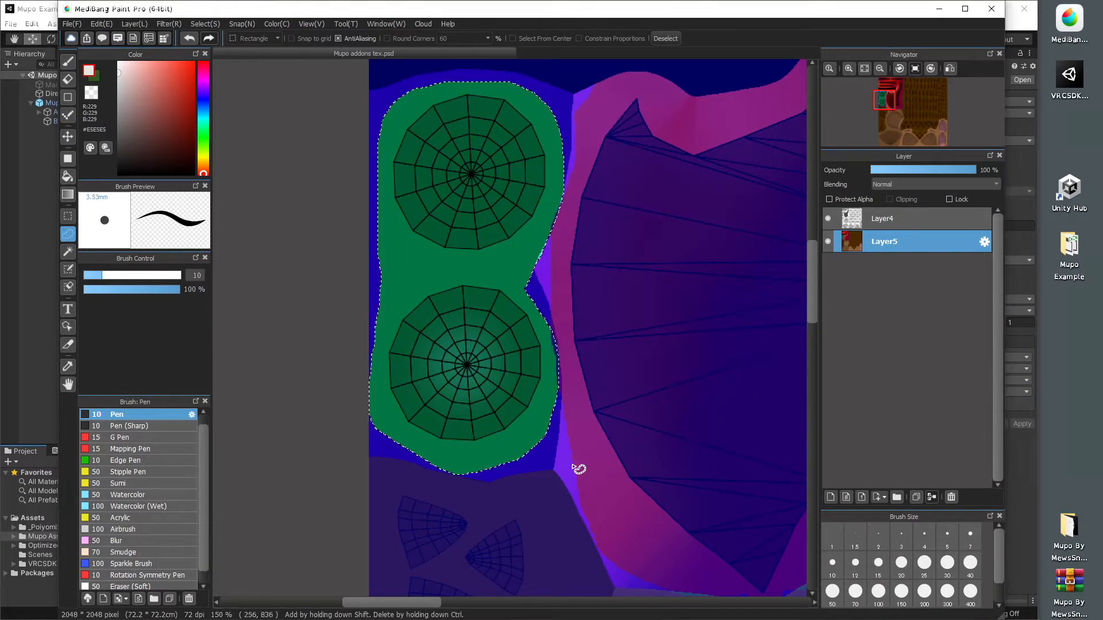
{"action": "key", "text": "ctrl+d"}
{"action": "scroll", "coordinate": [372, 309], "scroll_direction": "down", "scroll_amount": 3}
{"action": "scroll", "coordinate": [372, 309], "scroll_direction": "up", "scroll_amount": 2}
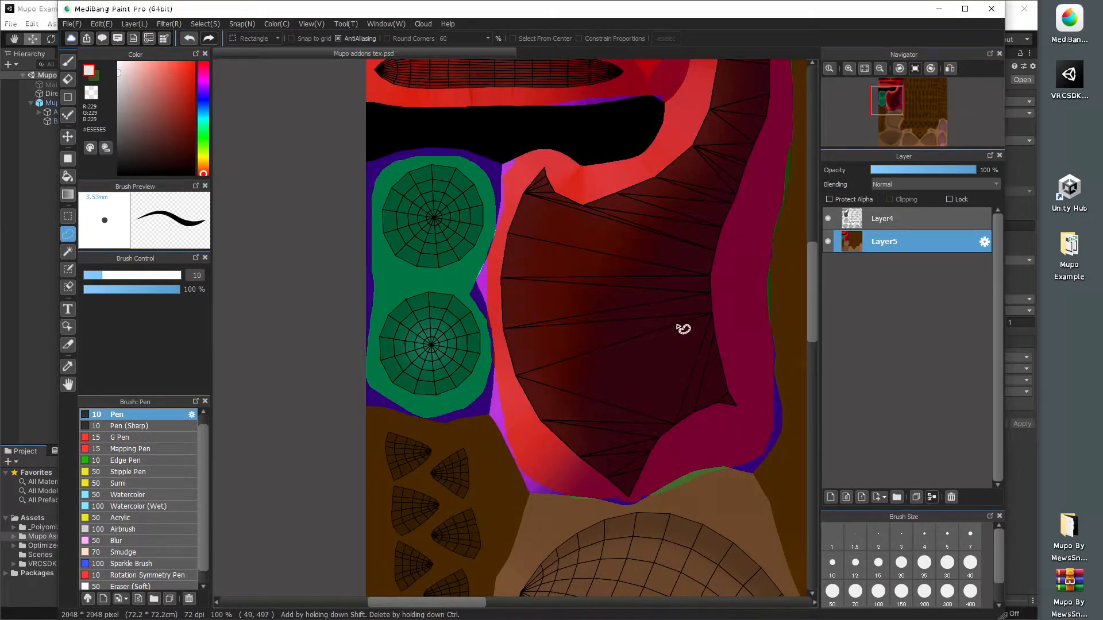
Step: Hide the Layer4 wireframe and save the addons texture
{"action": "left_click", "coordinate": [73, 24]}
{"action": "left_click", "coordinate": [78, 27]}
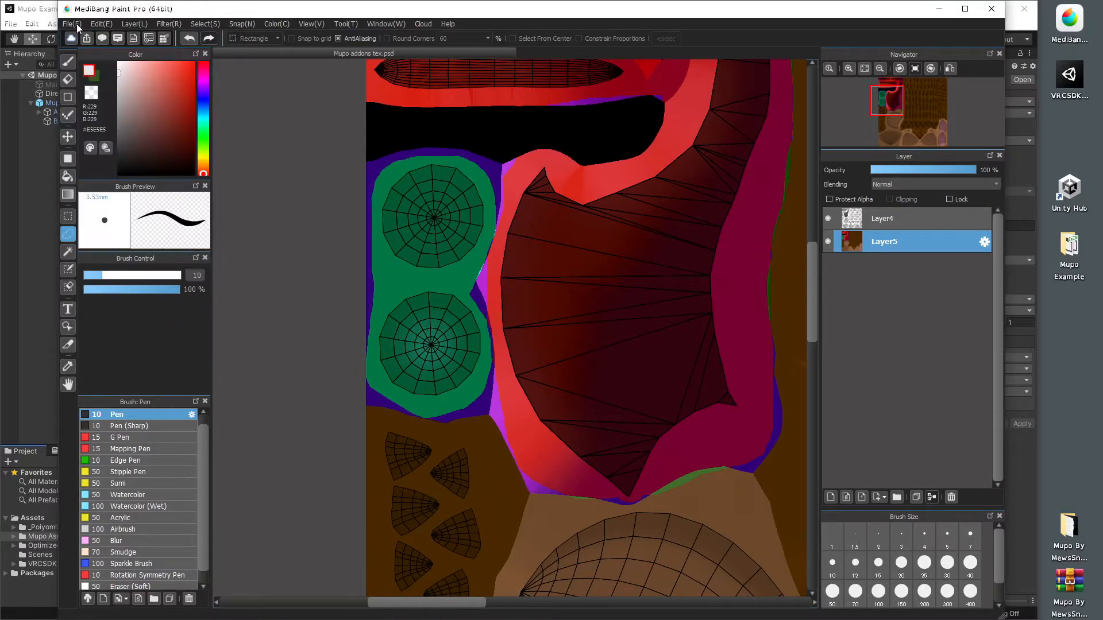
{"action": "left_click", "coordinate": [74, 24]}
{"action": "left_click", "coordinate": [315, 265]}
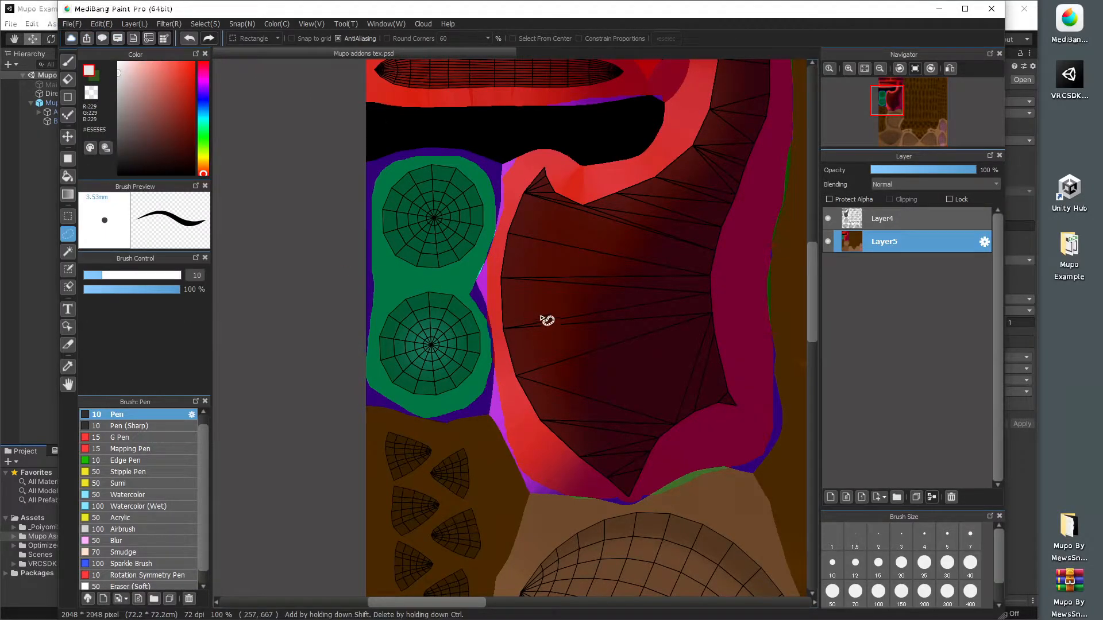
{"action": "left_click", "coordinate": [827, 219]}
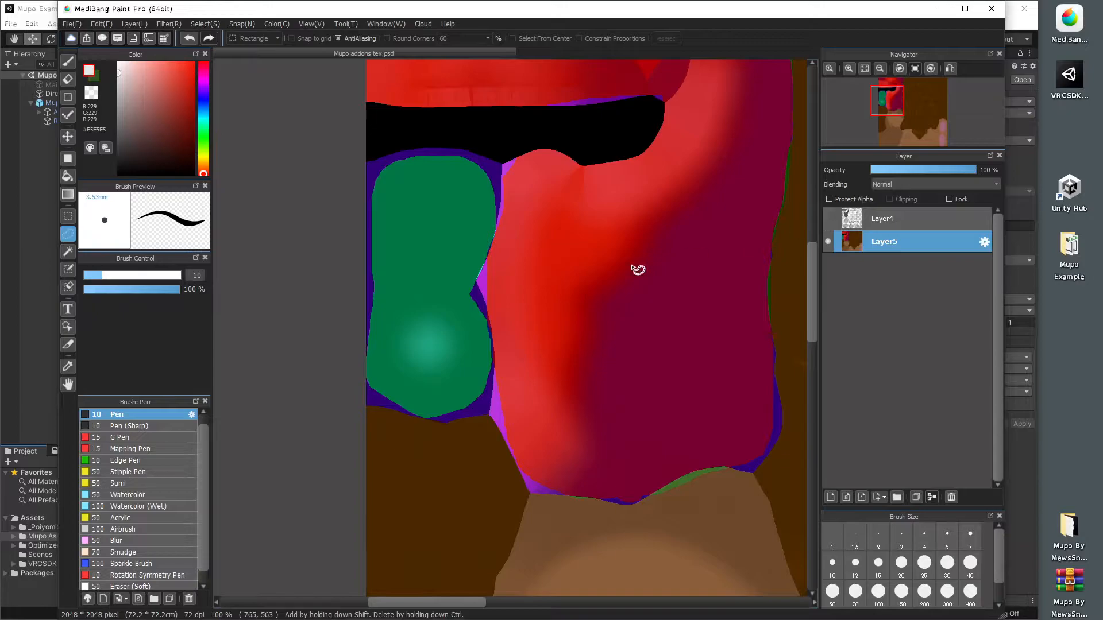
{"action": "left_click", "coordinate": [72, 24]}
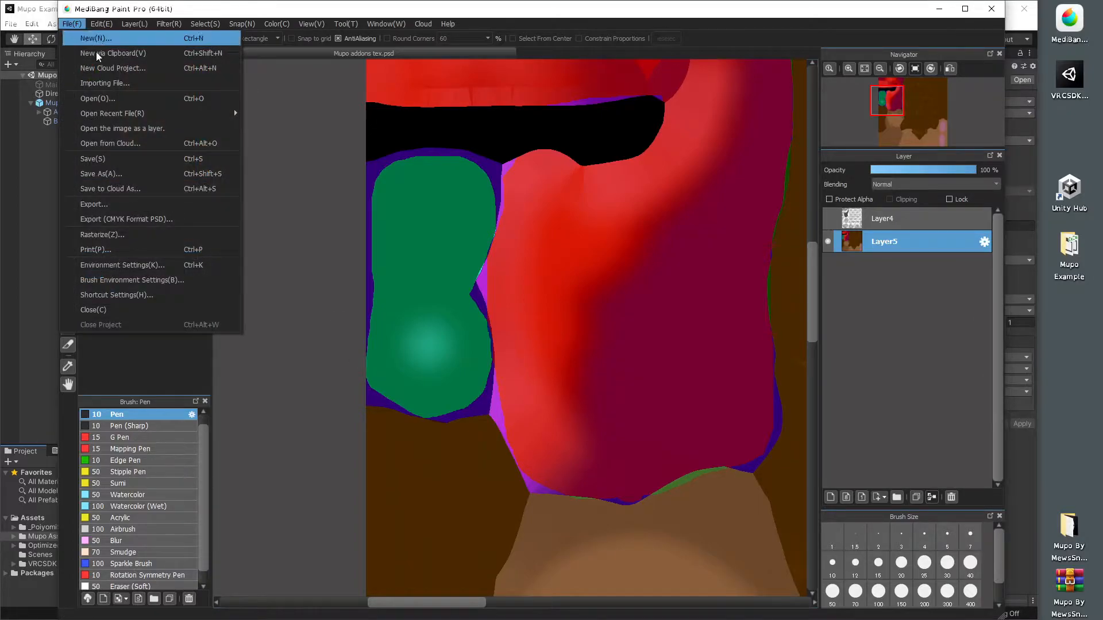
{"action": "left_click", "coordinate": [95, 161]}
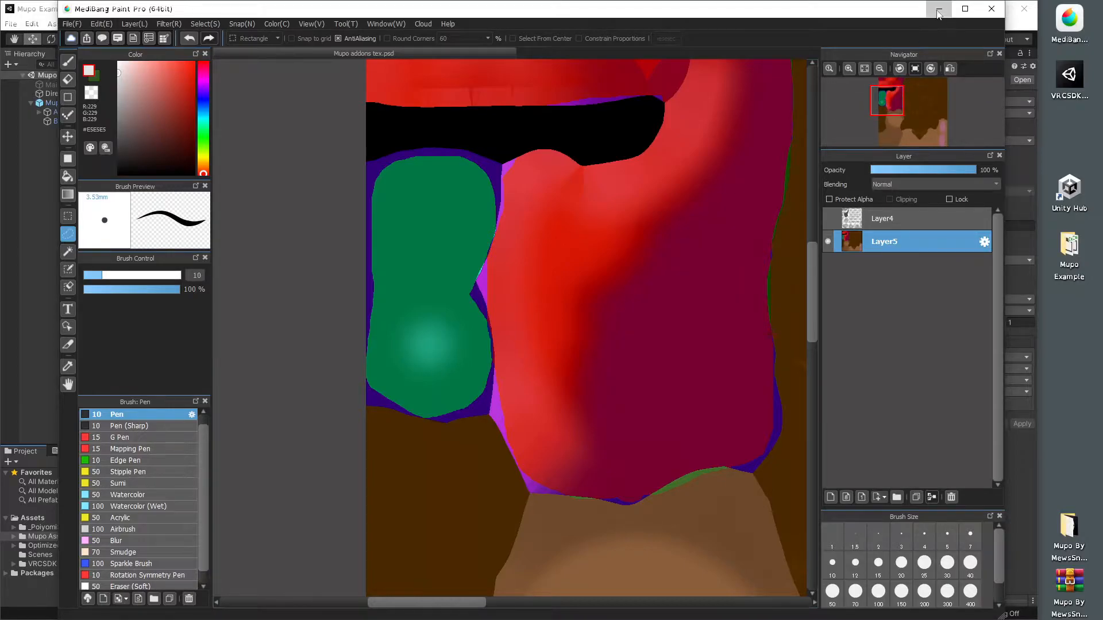
Step: Switch to Unity and inspect the recoloured wings and antenna ball on the avatar
{"action": "left_click", "coordinate": [938, 11]}
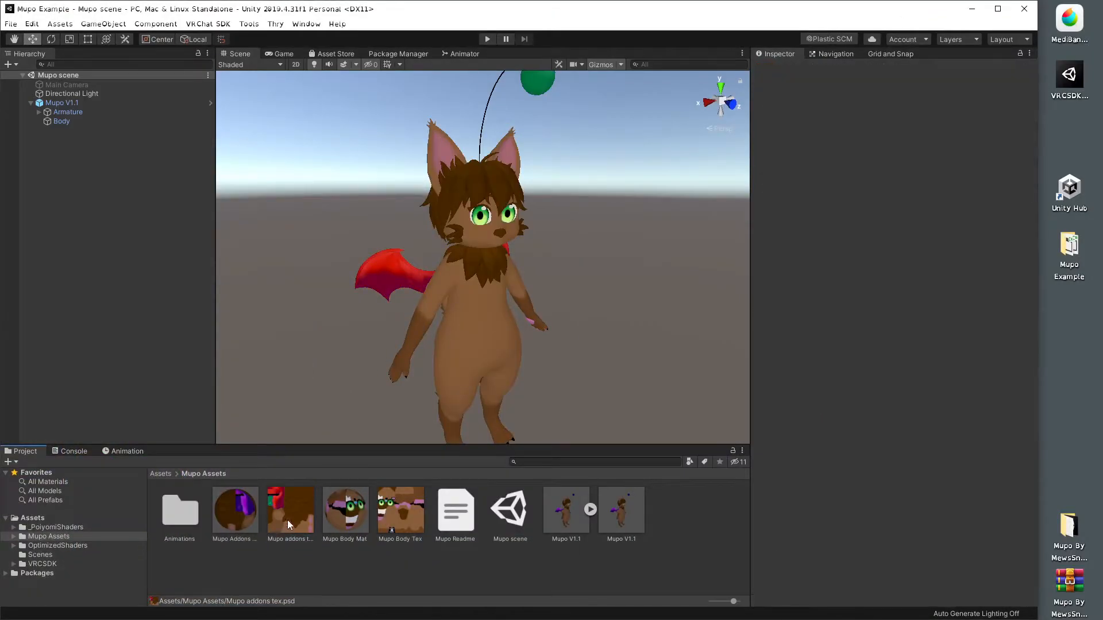
{"action": "left_click", "coordinate": [234, 529]}
{"action": "left_click_drag", "start_coordinate": [417, 291], "coordinate": [397, 243], "text": "alt"}
Step: Open the Mupo Body Tex texture in MediBang Paint Pro and show the UVs Guide and UVs Guide Names layers
{"action": "left_click", "coordinate": [353, 565]}
{"action": "left_click", "coordinate": [407, 498]}
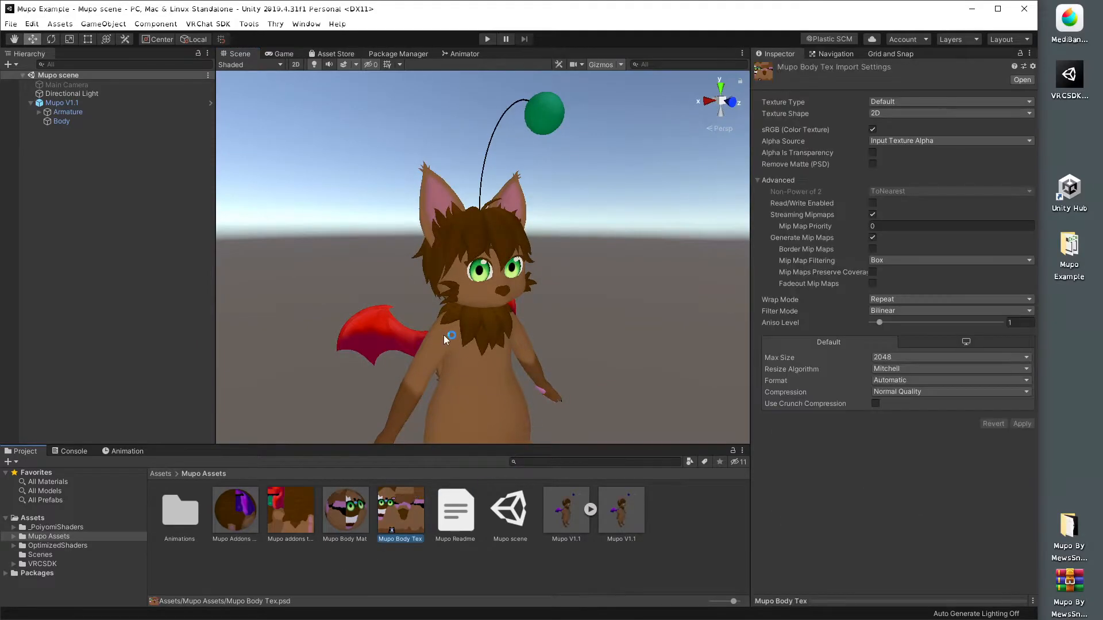
{"action": "double_click", "coordinate": [406, 498]}
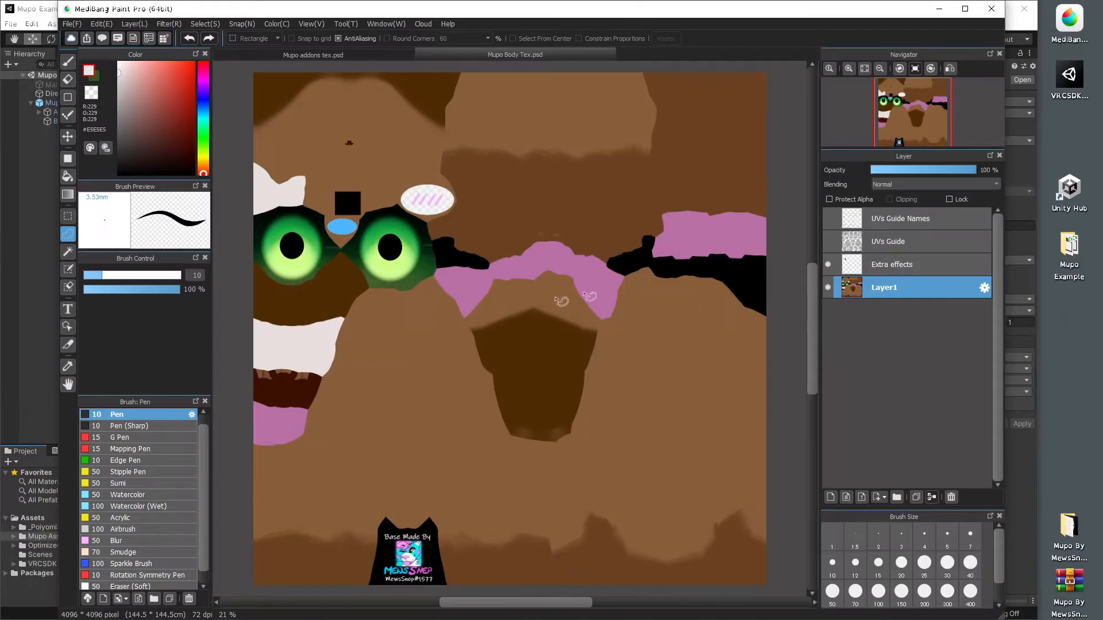
{"action": "scroll", "coordinate": [614, 339], "scroll_direction": "down", "scroll_amount": 1}
{"action": "scroll", "coordinate": [385, 261], "scroll_direction": "up", "scroll_amount": 2}
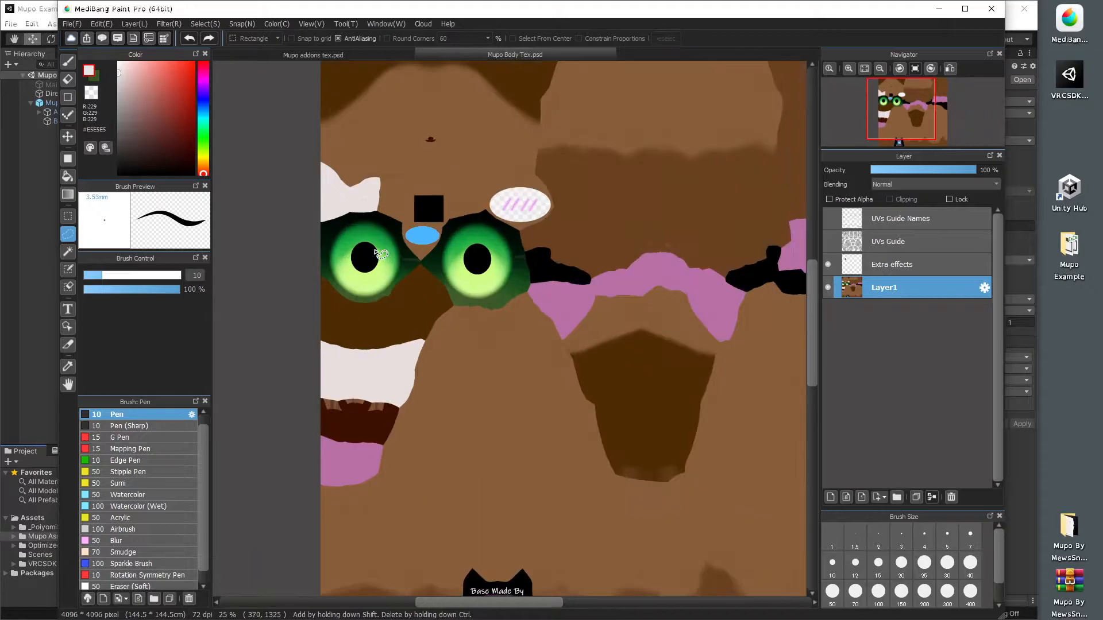
{"action": "scroll", "coordinate": [437, 179], "scroll_direction": "up", "scroll_amount": 2}
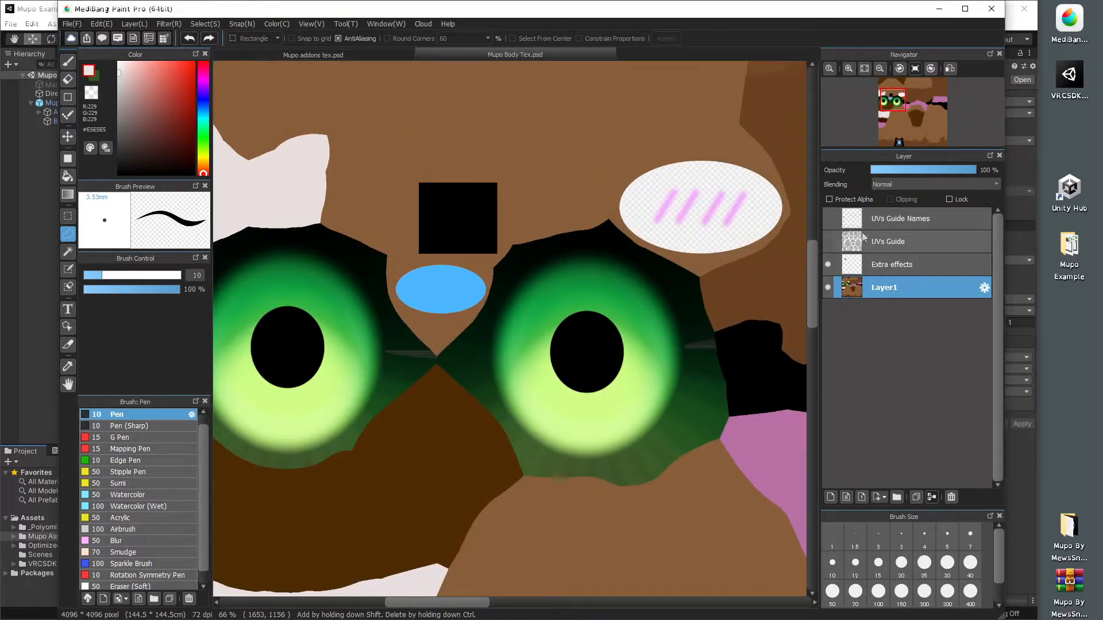
{"action": "left_click", "coordinate": [828, 241]}
{"action": "left_click", "coordinate": [828, 218]}
Step: Examine the labelled UV layout of the body texture, covering the eyes, face, body and legs
{"action": "scroll", "coordinate": [404, 357], "scroll_direction": "down", "scroll_amount": 3}
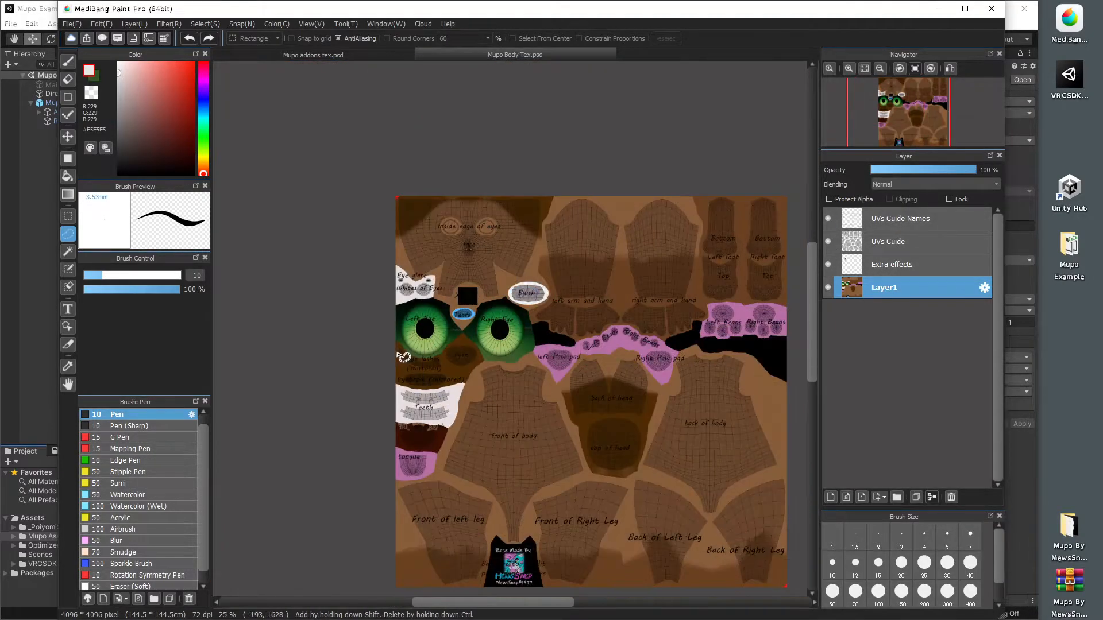
{"action": "scroll", "coordinate": [524, 390], "scroll_direction": "up", "scroll_amount": 2}
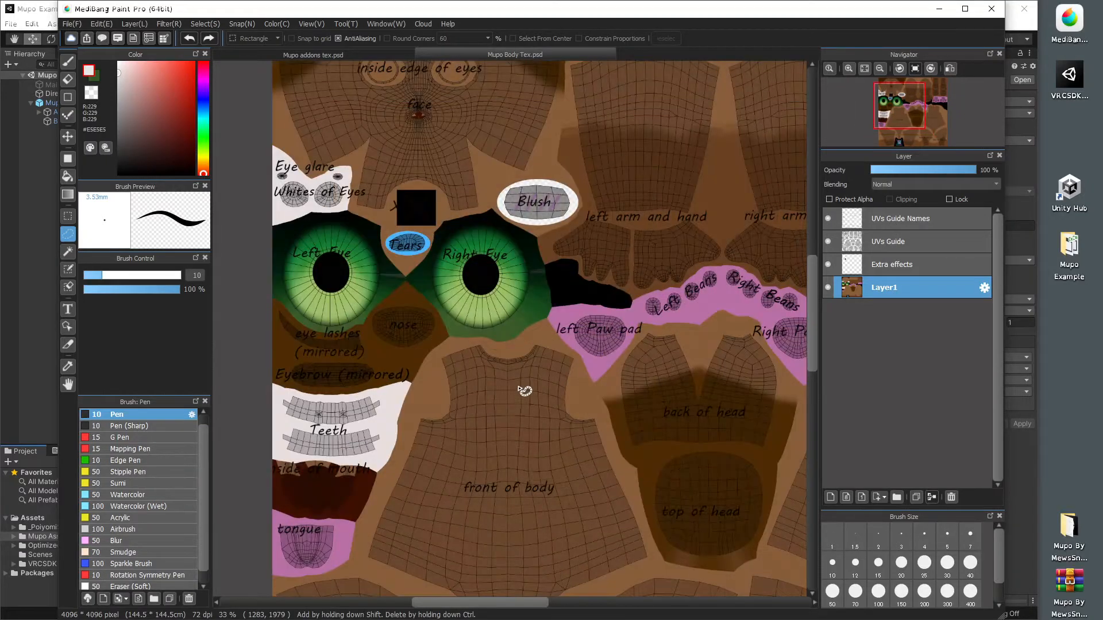
{"action": "scroll", "coordinate": [671, 411], "scroll_direction": "down", "scroll_amount": 1}
{"action": "scroll", "coordinate": [421, 285], "scroll_direction": "up", "scroll_amount": 2}
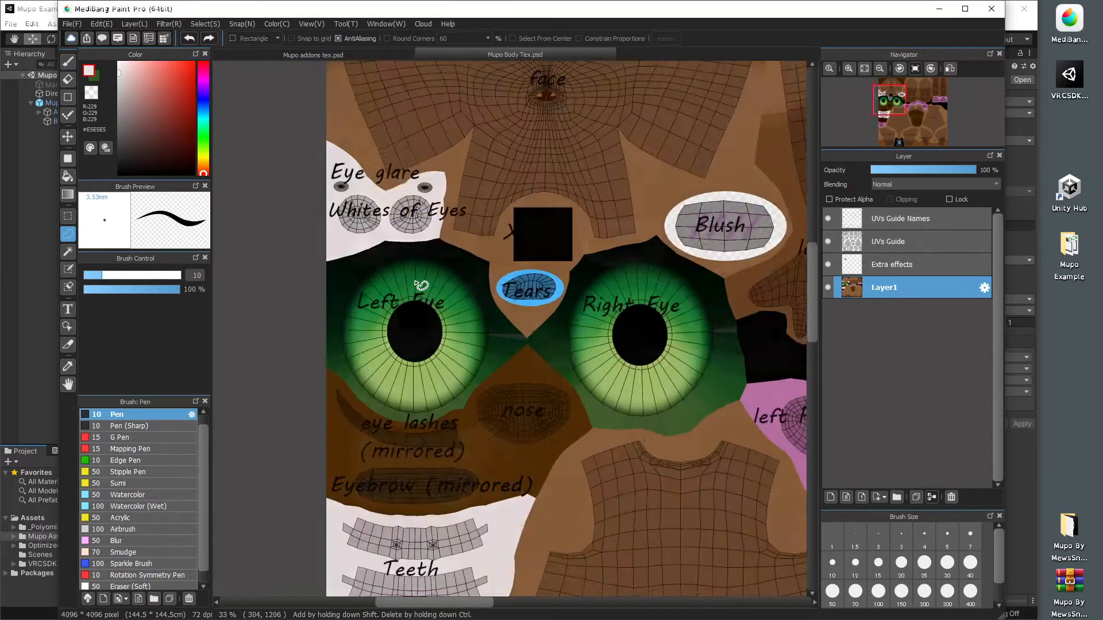
{"action": "scroll", "coordinate": [385, 319], "scroll_direction": "down", "scroll_amount": 4}
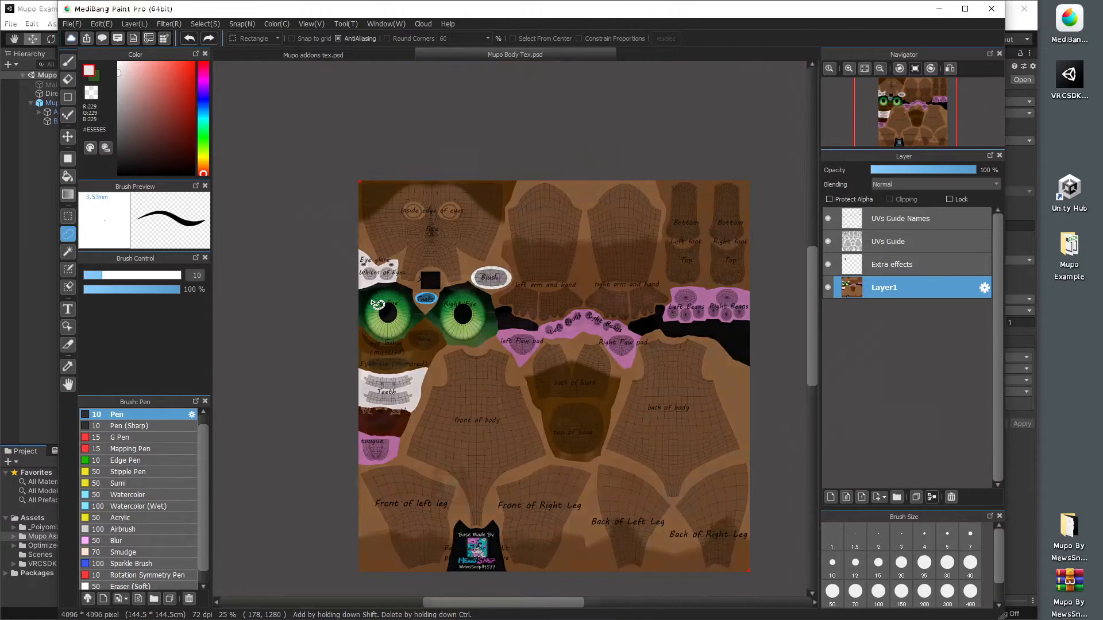
{"action": "scroll", "coordinate": [510, 381], "scroll_direction": "up", "scroll_amount": 1}
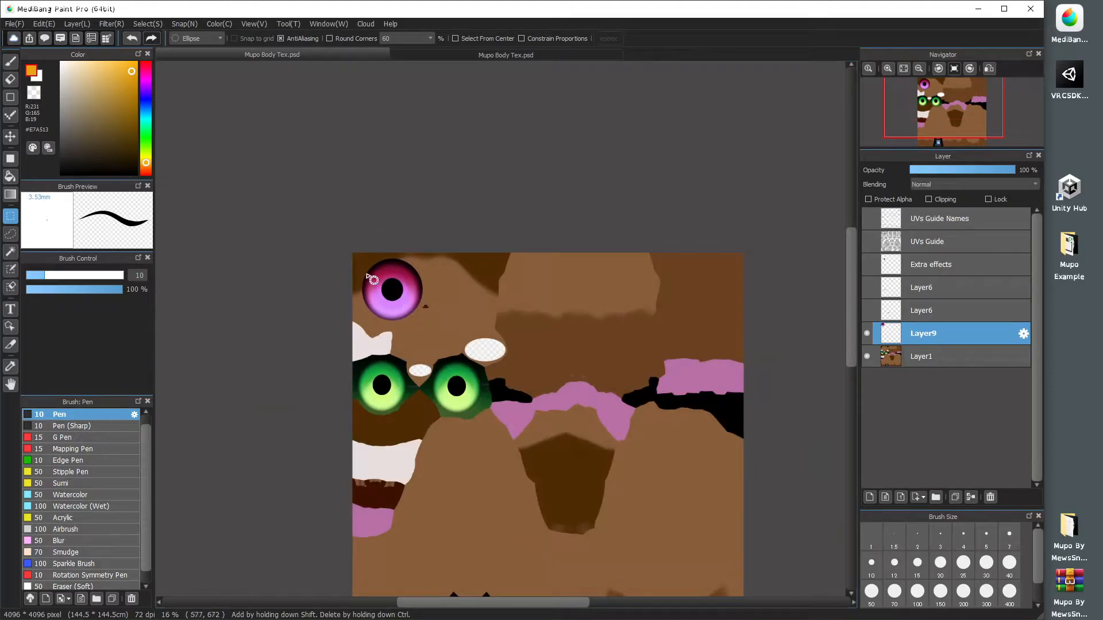
Step: Compare the body texture with and without the purple eye by toggling the visibility of Layer9
{"action": "scroll", "coordinate": [372, 279], "scroll_direction": "down", "scroll_amount": 1}
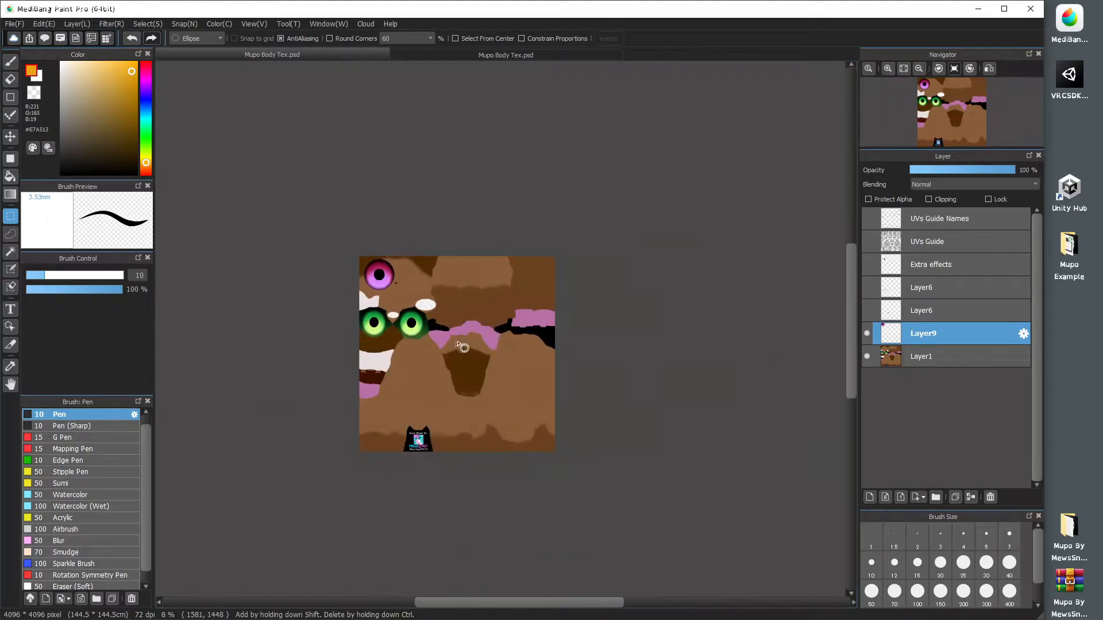
{"action": "scroll", "coordinate": [428, 341], "scroll_direction": "up", "scroll_amount": 1}
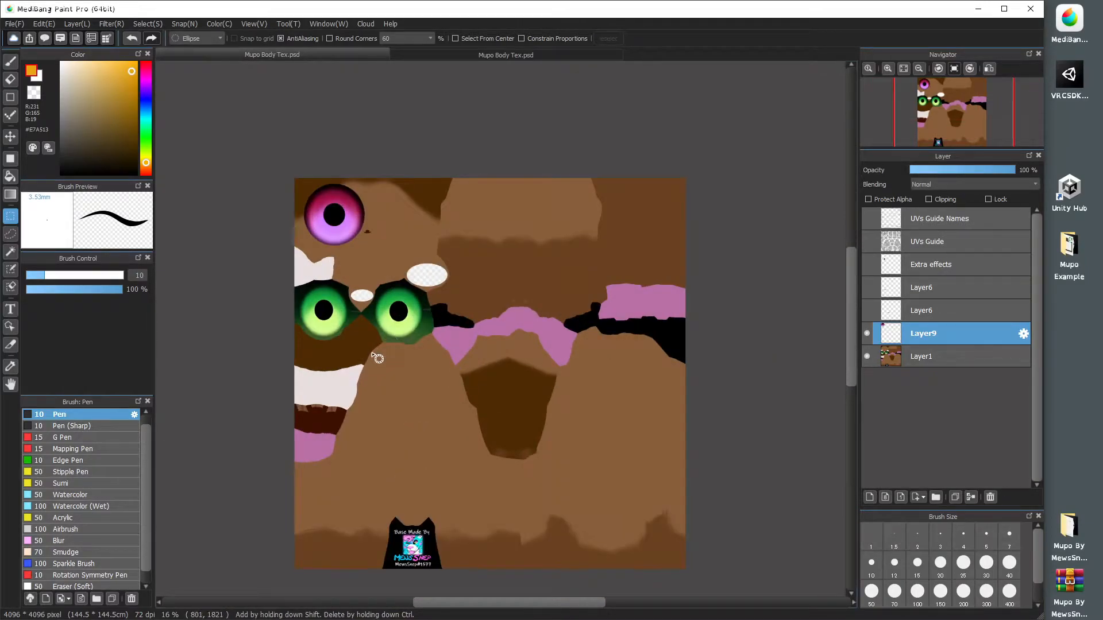
{"action": "left_click", "coordinate": [870, 332]}
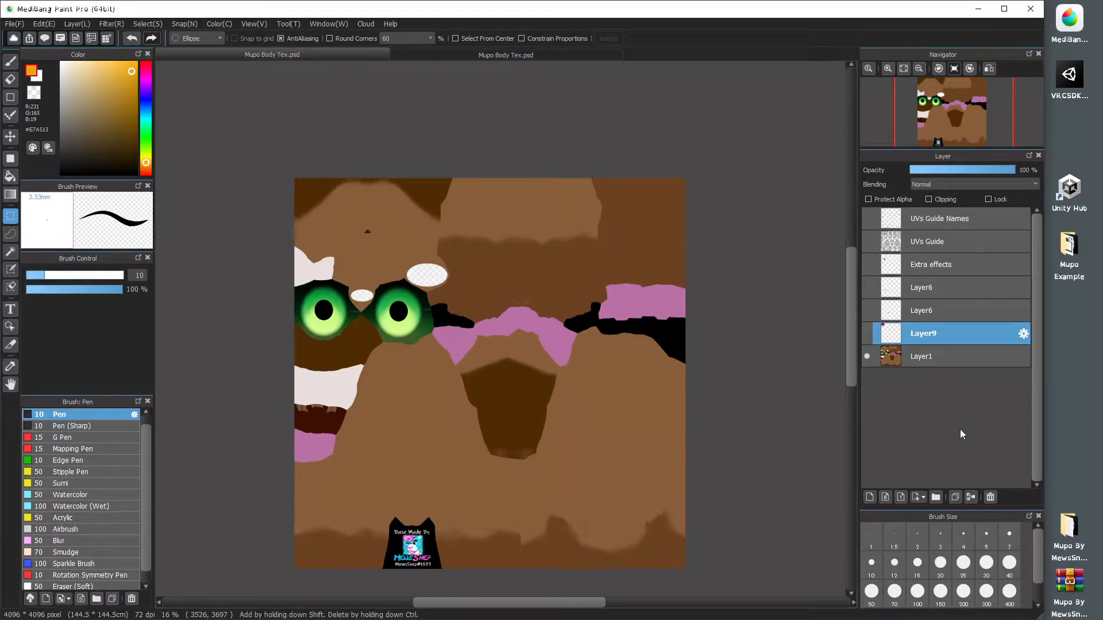
{"action": "left_click", "coordinate": [867, 336]}
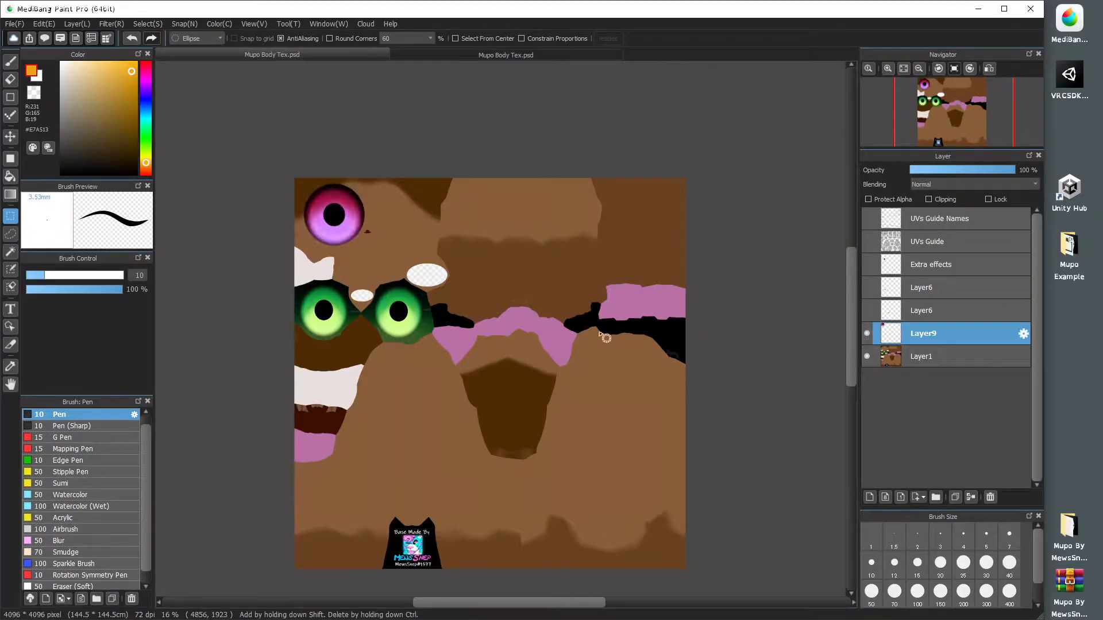
Step: Move the purple eye on Layer9 over the green left eye of the body texture
{"action": "scroll", "coordinate": [342, 244], "scroll_direction": "down", "scroll_amount": 2}
{"action": "scroll", "coordinate": [343, 244], "scroll_direction": "up", "scroll_amount": 4}
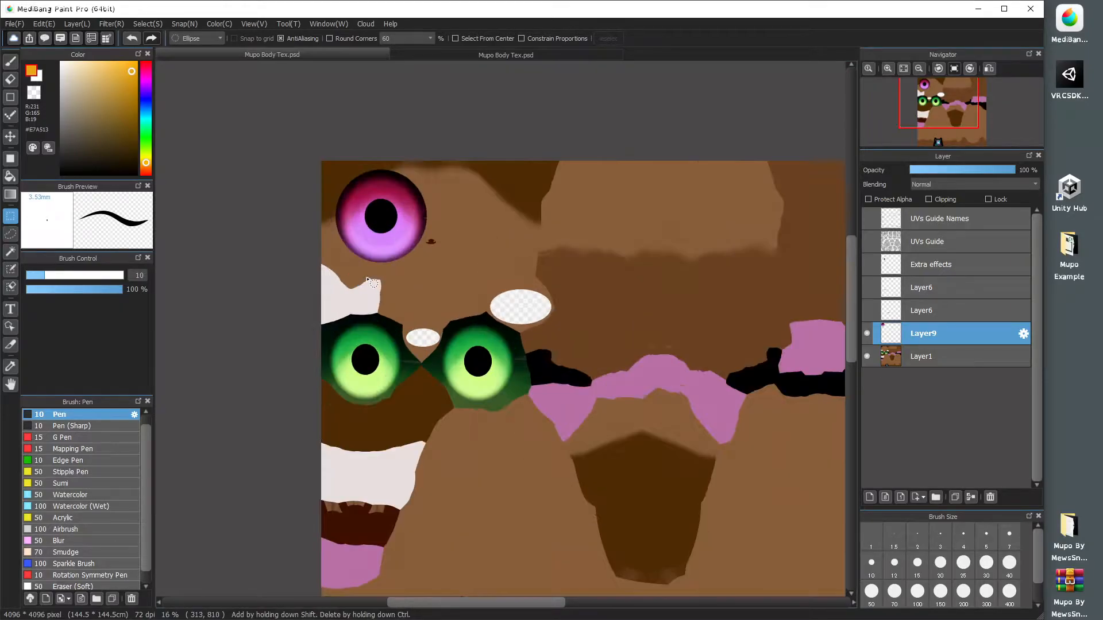
{"action": "key", "text": "ctrl+t"}
{"action": "left_click_drag", "start_coordinate": [399, 180], "coordinate": [384, 367]}
{"action": "left_click", "coordinate": [813, 597]}
Step: Show the UVs Guide layer and hide Layer1 around the purple eye
{"action": "scroll", "coordinate": [368, 390], "scroll_direction": "up", "scroll_amount": 3}
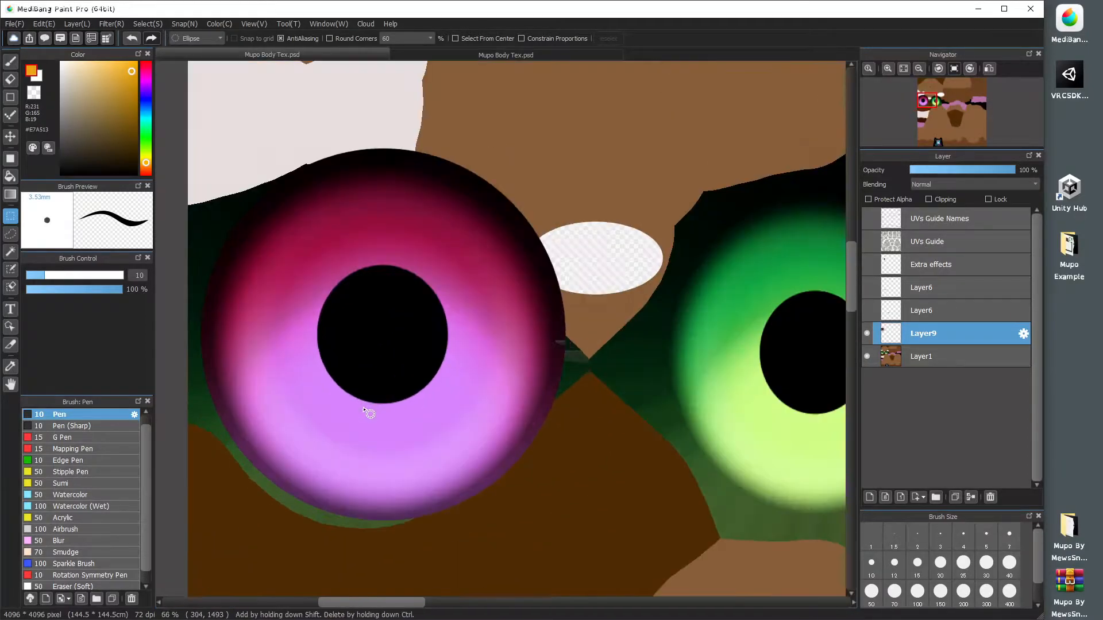
{"action": "left_click", "coordinate": [869, 247]}
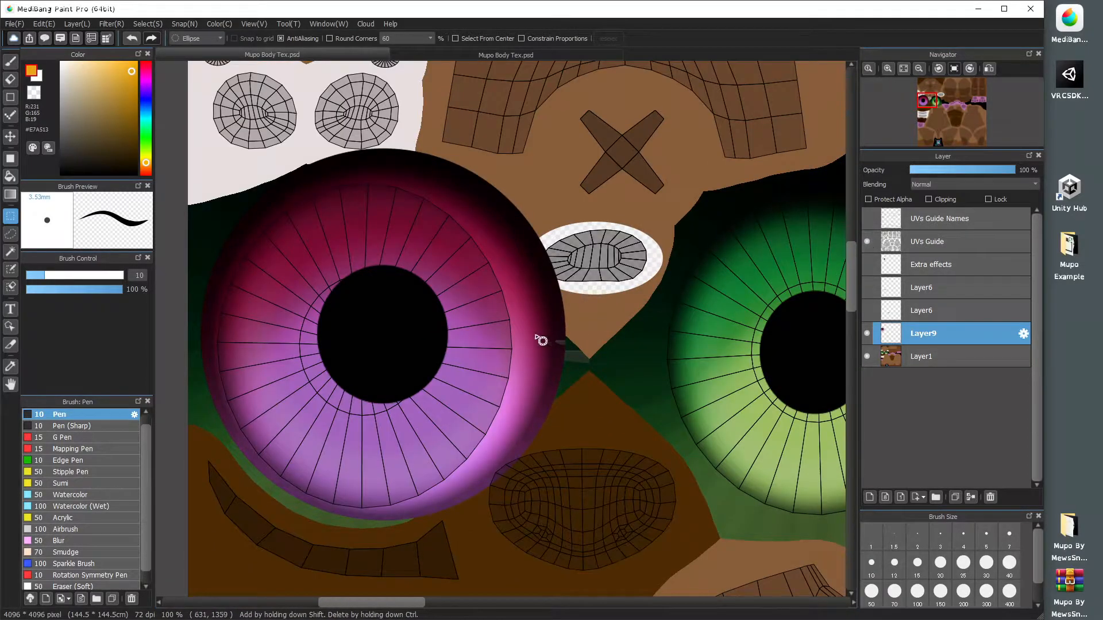
{"action": "left_click", "coordinate": [866, 360]}
{"action": "scroll", "coordinate": [562, 347], "scroll_direction": "down", "scroll_amount": 2}
{"action": "scroll", "coordinate": [424, 365], "scroll_direction": "up", "scroll_amount": 2}
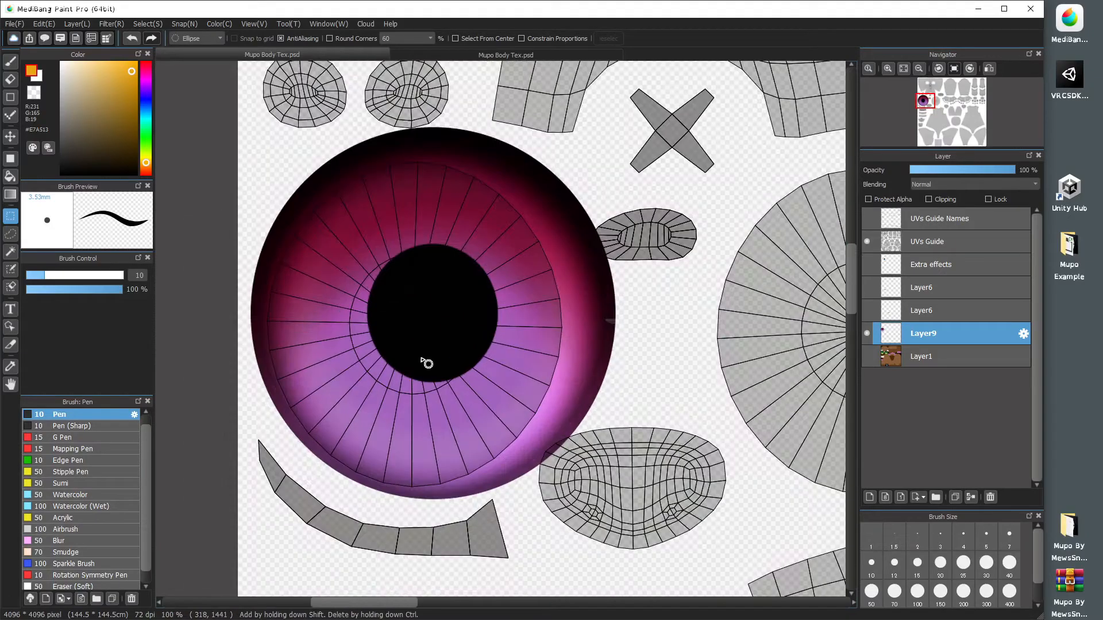
Step: Scale down and reposition the purple eye on Layer9 so it fits the first eye's round UV wireframe
{"action": "key", "text": "ctrl+t"}
{"action": "left_click_drag", "start_coordinate": [471, 303], "coordinate": [470, 309]}
{"action": "left_click_drag", "start_coordinate": [614, 110], "coordinate": [559, 158]}
{"action": "left_click_drag", "start_coordinate": [390, 374], "coordinate": [400, 353]}
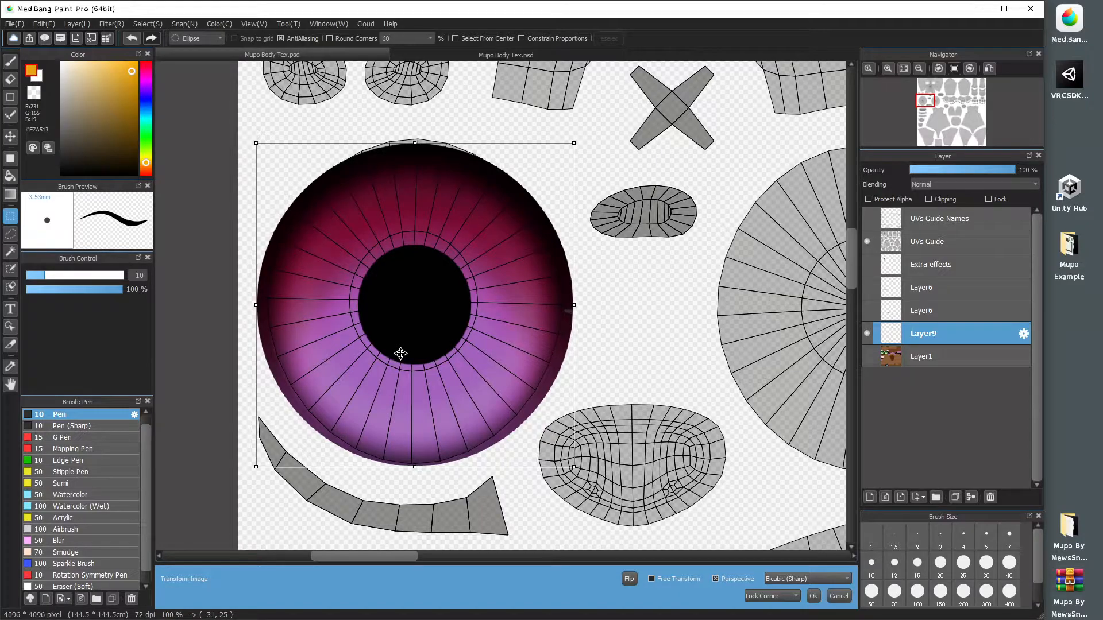
{"action": "left_click_drag", "start_coordinate": [418, 145], "coordinate": [418, 130]}
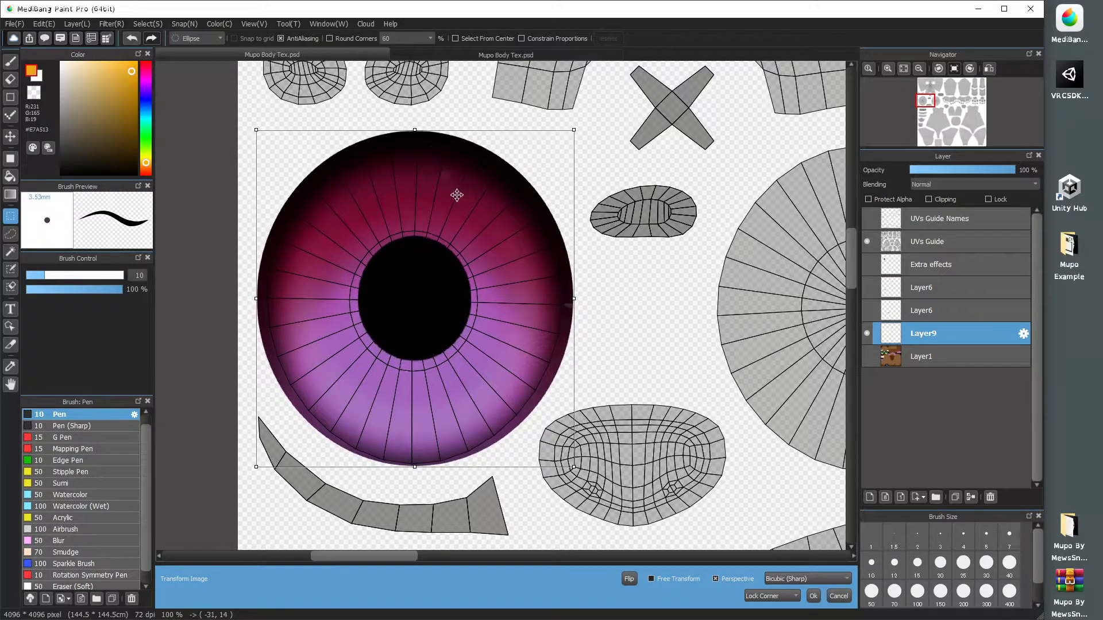
{"action": "left_click_drag", "start_coordinate": [572, 300], "coordinate": [559, 299]}
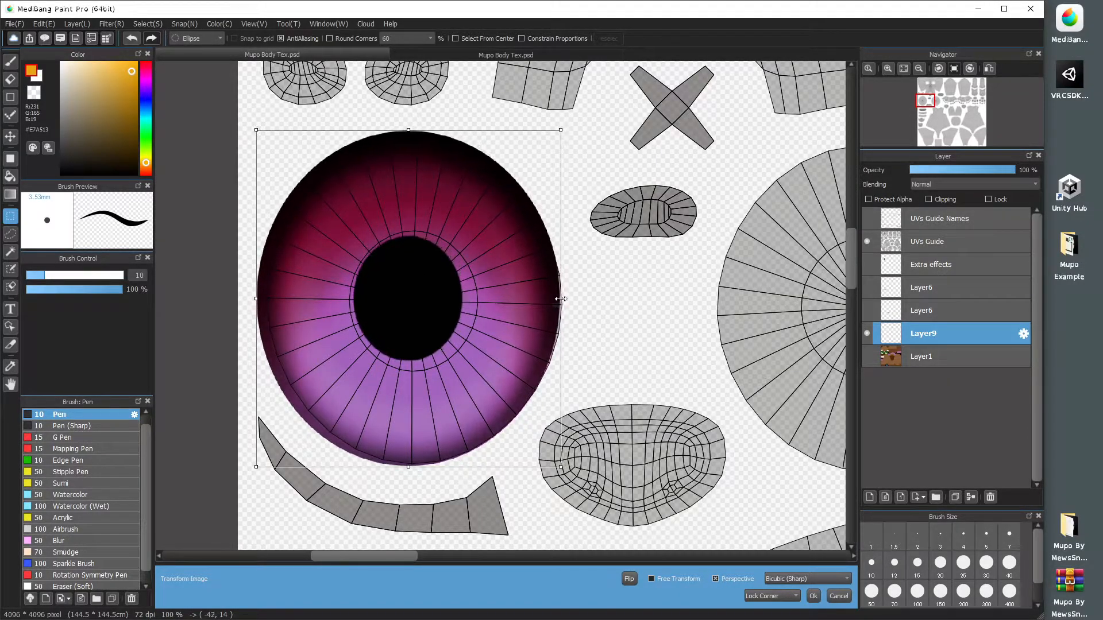
{"action": "left_click_drag", "start_coordinate": [469, 333], "coordinate": [475, 334]}
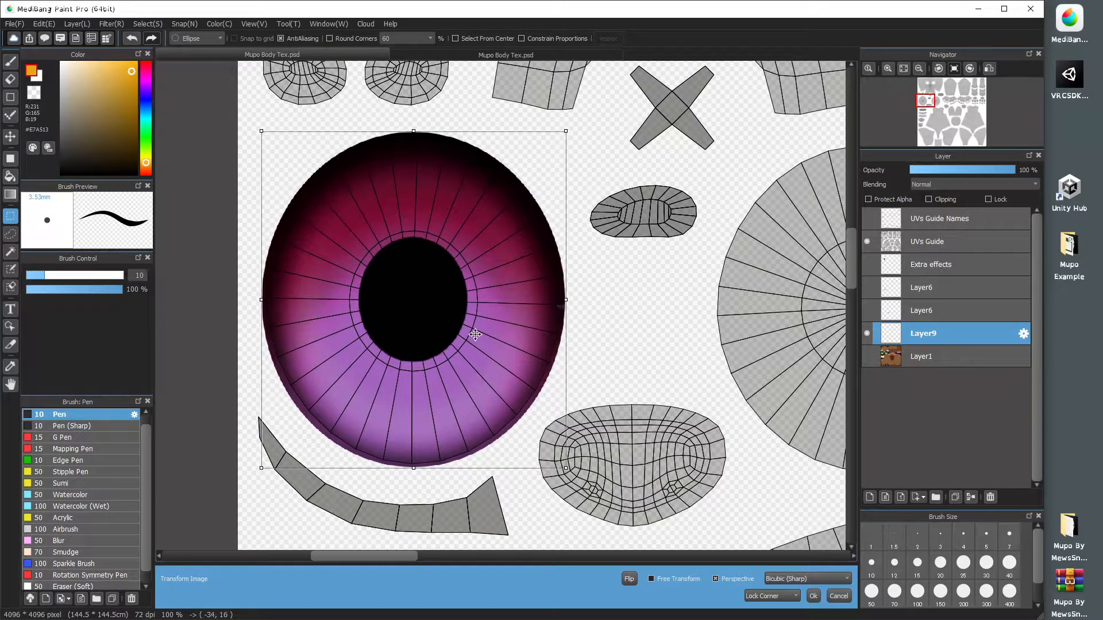
{"action": "left_click_drag", "start_coordinate": [261, 131], "coordinate": [259, 128]}
{"action": "left_click_drag", "start_coordinate": [511, 301], "coordinate": [511, 301]}
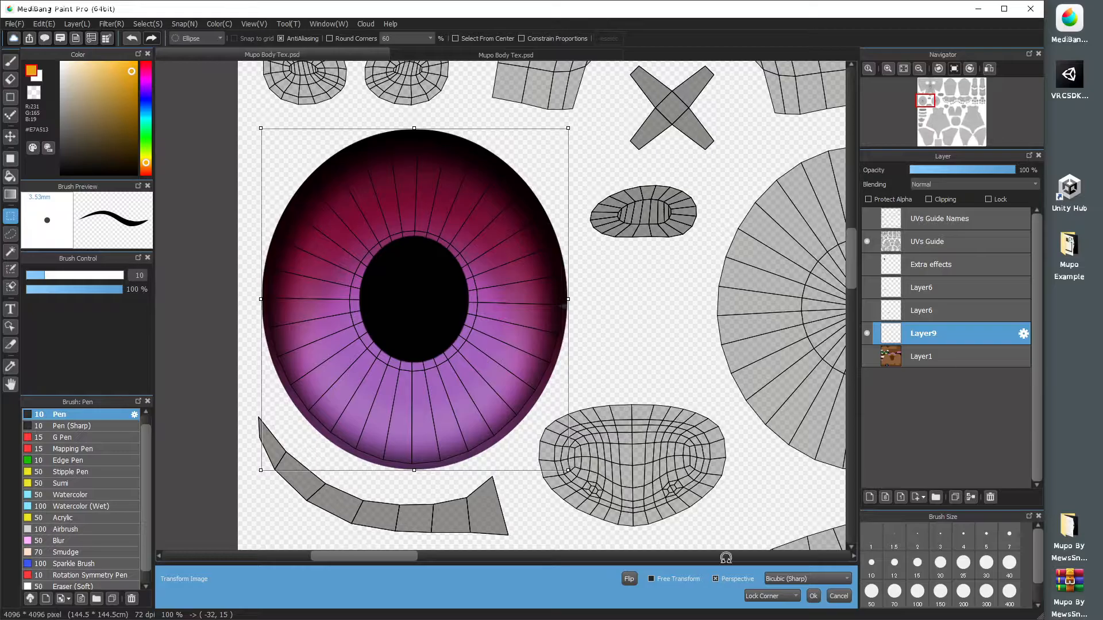
{"action": "left_click", "coordinate": [813, 597]}
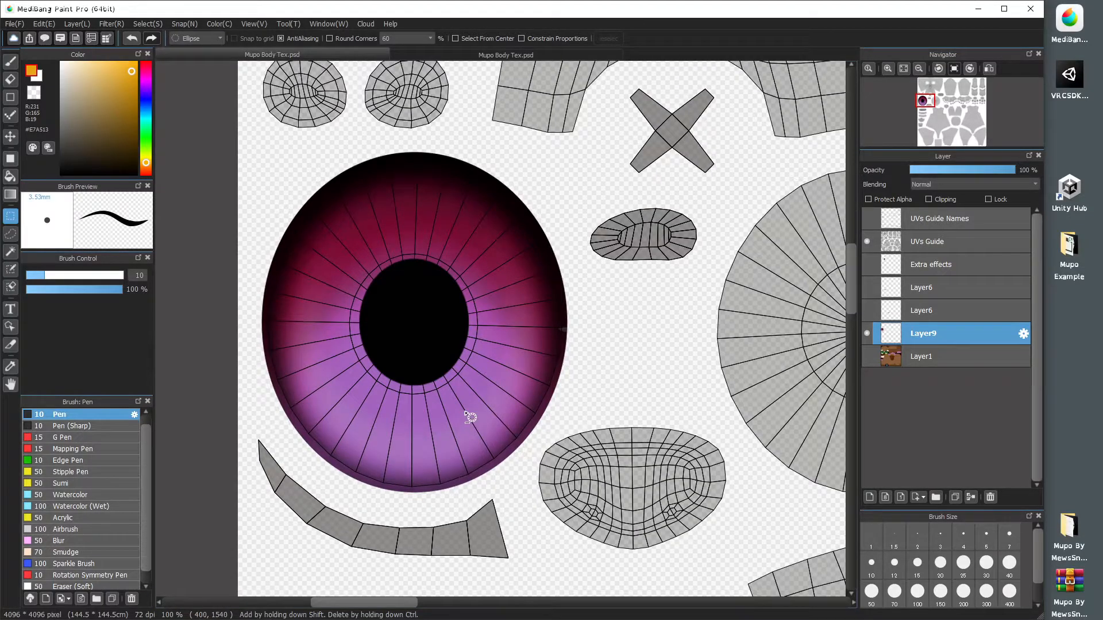
Step: Place a copy of the fitted purple eye over the second eye's UV wireframe and show Layer1 again
{"action": "key", "text": "ctrl+z"}
{"action": "key", "text": "ctrl+t"}
{"action": "scroll", "coordinate": [287, 391], "scroll_direction": "down", "scroll_amount": 4}
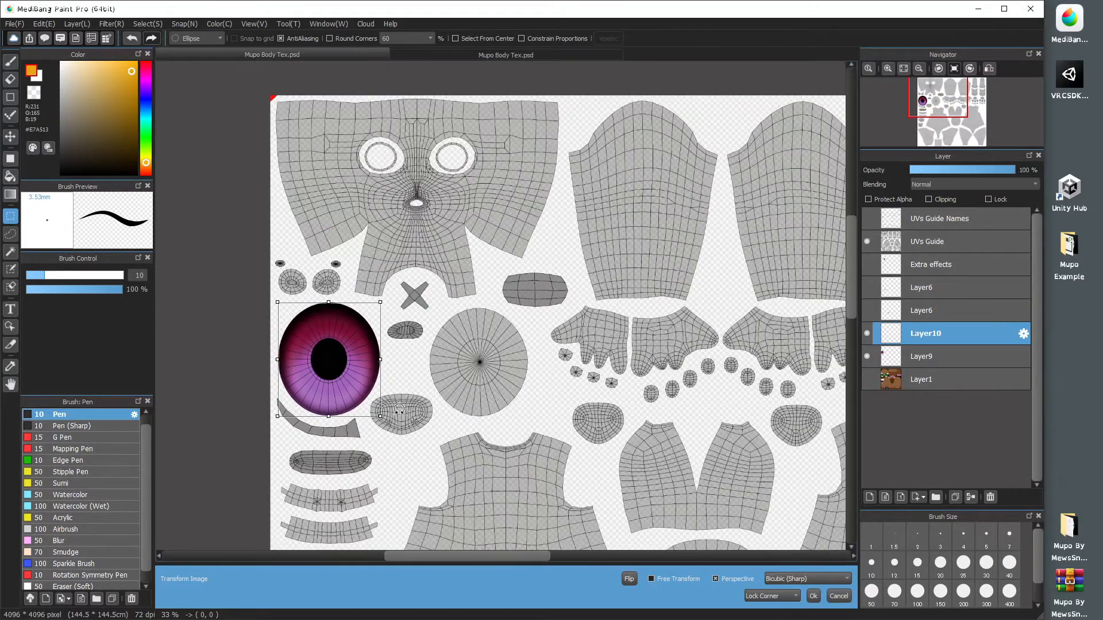
{"action": "scroll", "coordinate": [290, 354], "scroll_direction": "up", "scroll_amount": 3}
{"action": "left_click_drag", "start_coordinate": [292, 351], "coordinate": [587, 354]}
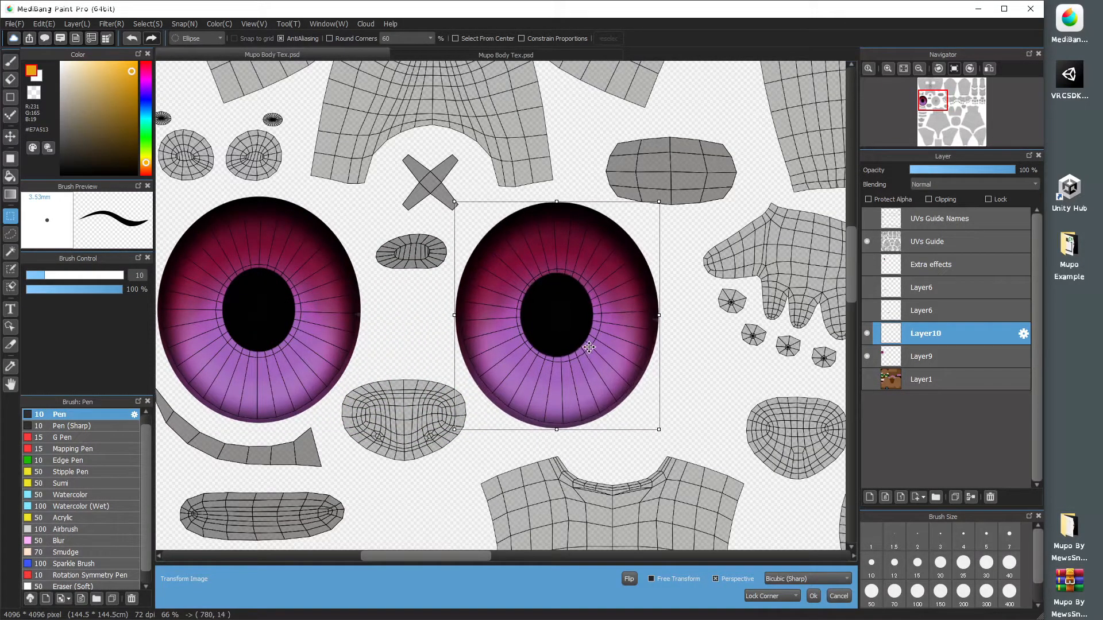
{"action": "scroll", "coordinate": [588, 348], "scroll_direction": "up", "scroll_amount": 3}
{"action": "left_click_drag", "start_coordinate": [482, 316], "coordinate": [493, 316]}
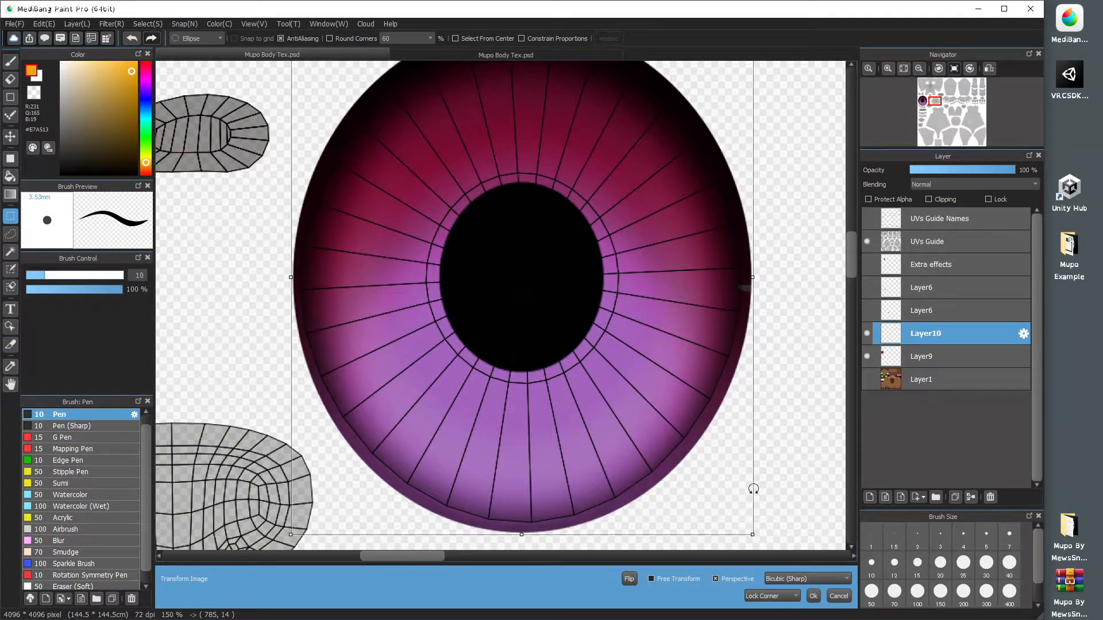
{"action": "left_click", "coordinate": [813, 595]}
{"action": "scroll", "coordinate": [603, 247], "scroll_direction": "down", "scroll_amount": 3}
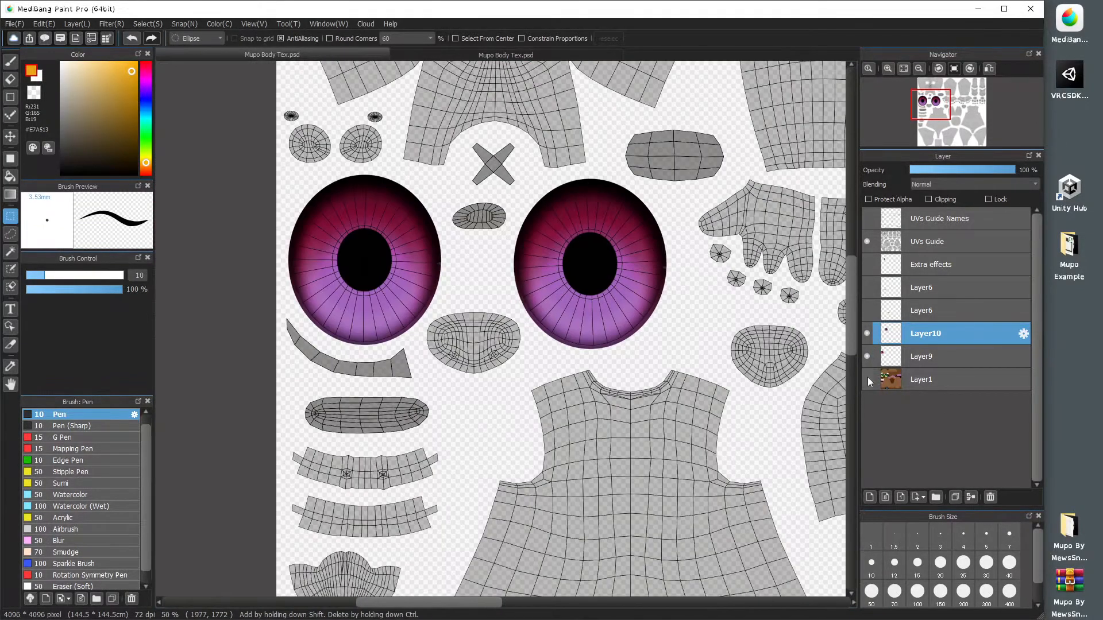
{"action": "left_click", "coordinate": [866, 379]}
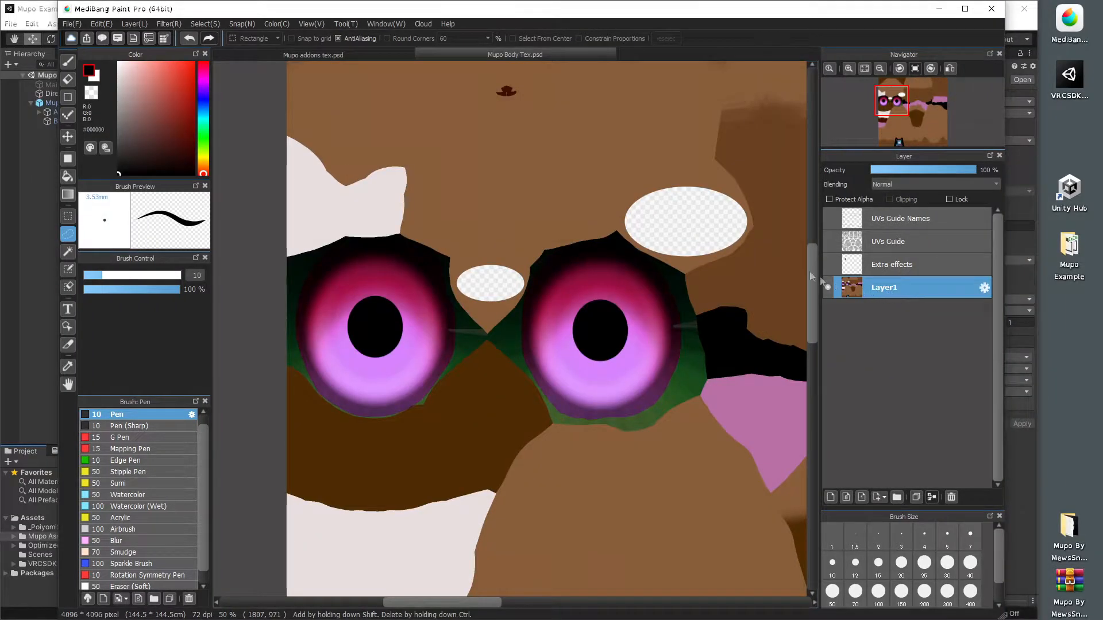
Step: Add a new layer above Layer1 and sample the texture's dark brown as the Pen colour
{"action": "left_click", "coordinate": [143, 25]}
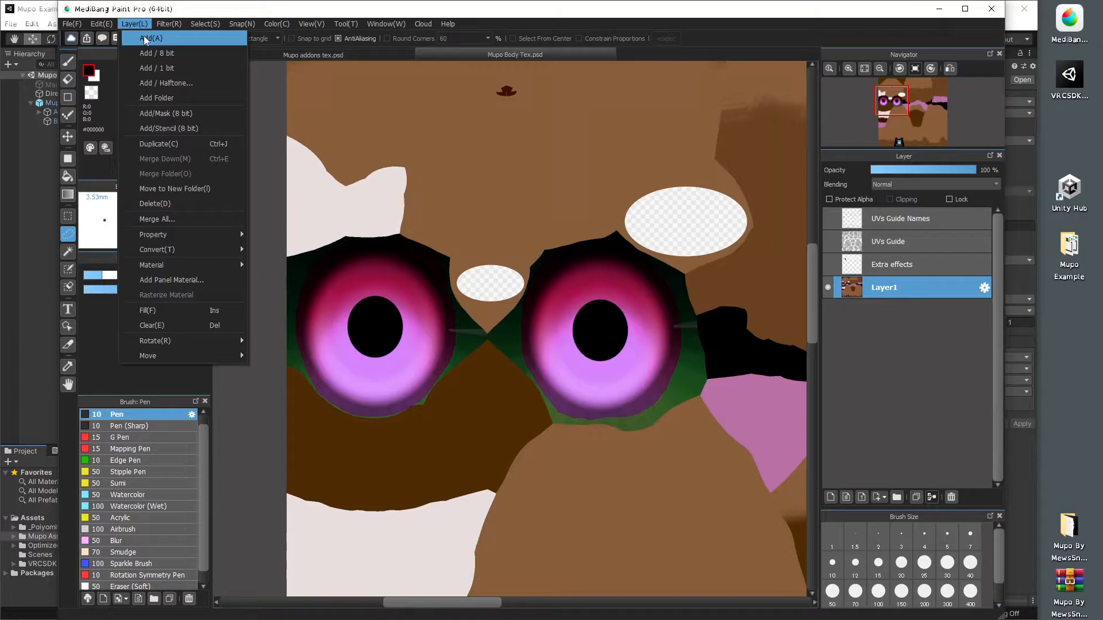
{"action": "left_click", "coordinate": [144, 38]}
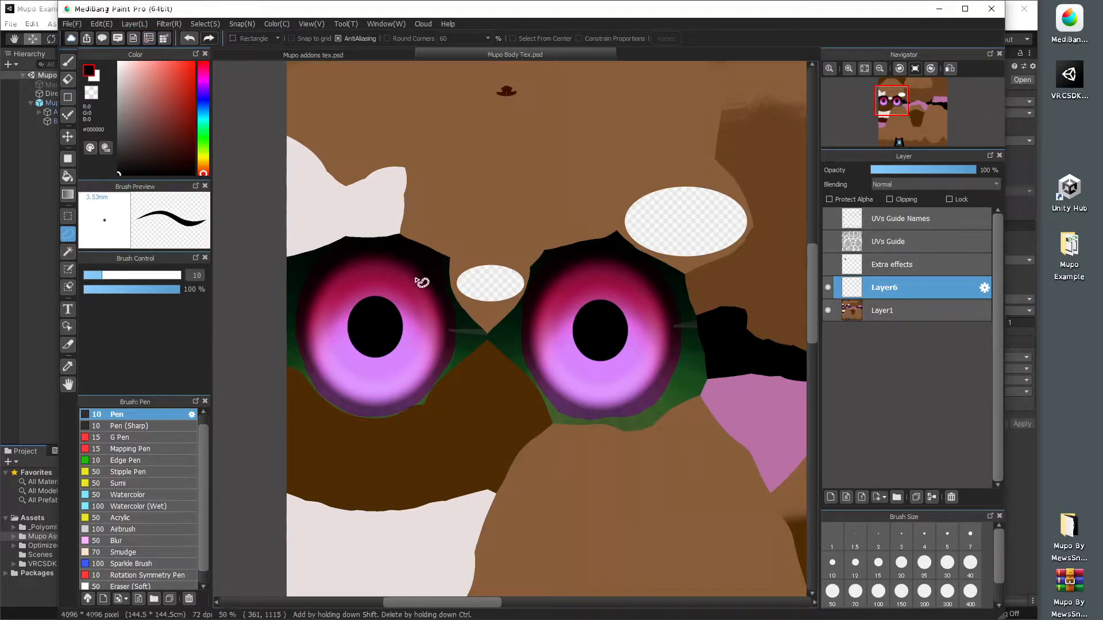
{"action": "scroll", "coordinate": [276, 217], "scroll_direction": "down", "scroll_amount": 3}
{"action": "scroll", "coordinate": [277, 218], "scroll_direction": "up", "scroll_amount": 1}
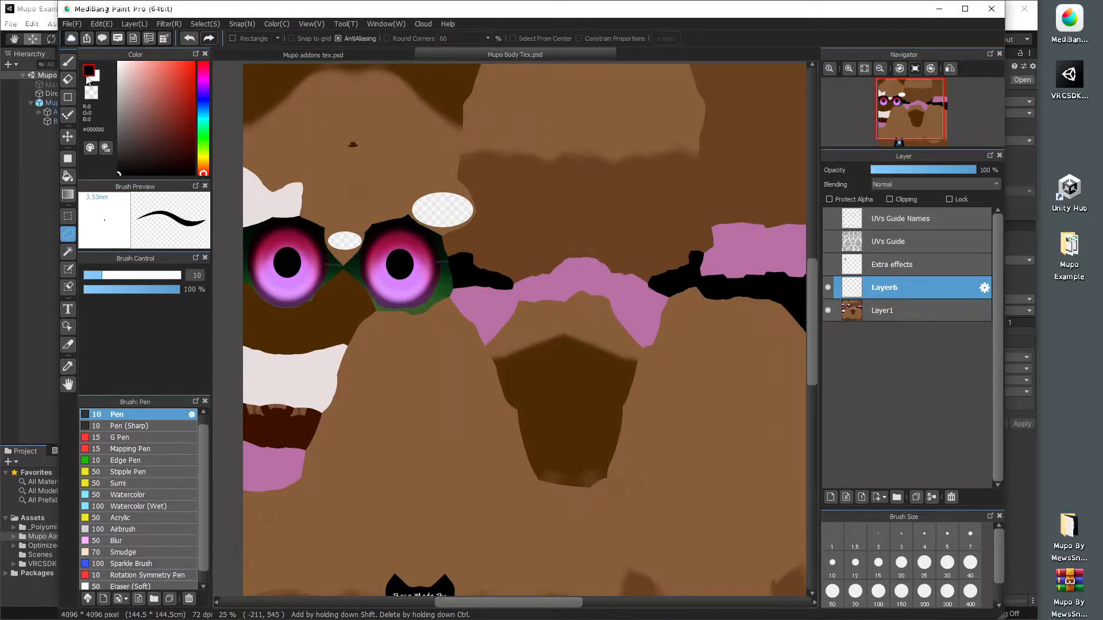
{"action": "left_click", "coordinate": [68, 61]}
{"action": "left_click", "coordinate": [68, 366]}
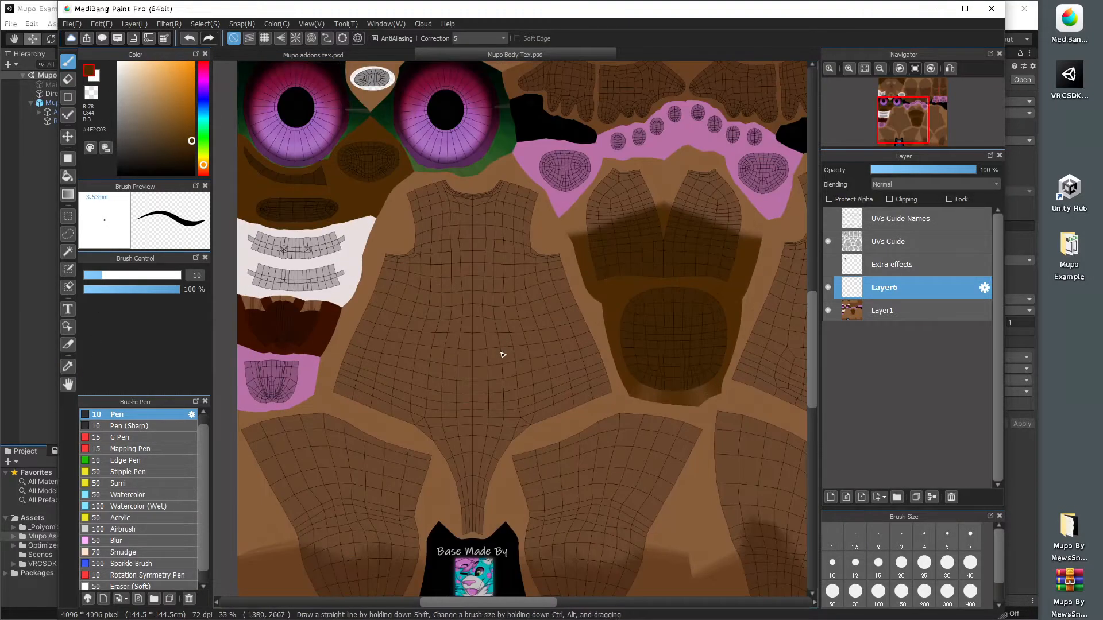
Step: Draw a bent, tapering dark brown marking on the right half of the torso UV and fill it with the Pen at size 20
{"action": "scroll", "coordinate": [503, 355], "scroll_direction": "up", "scroll_amount": 3}
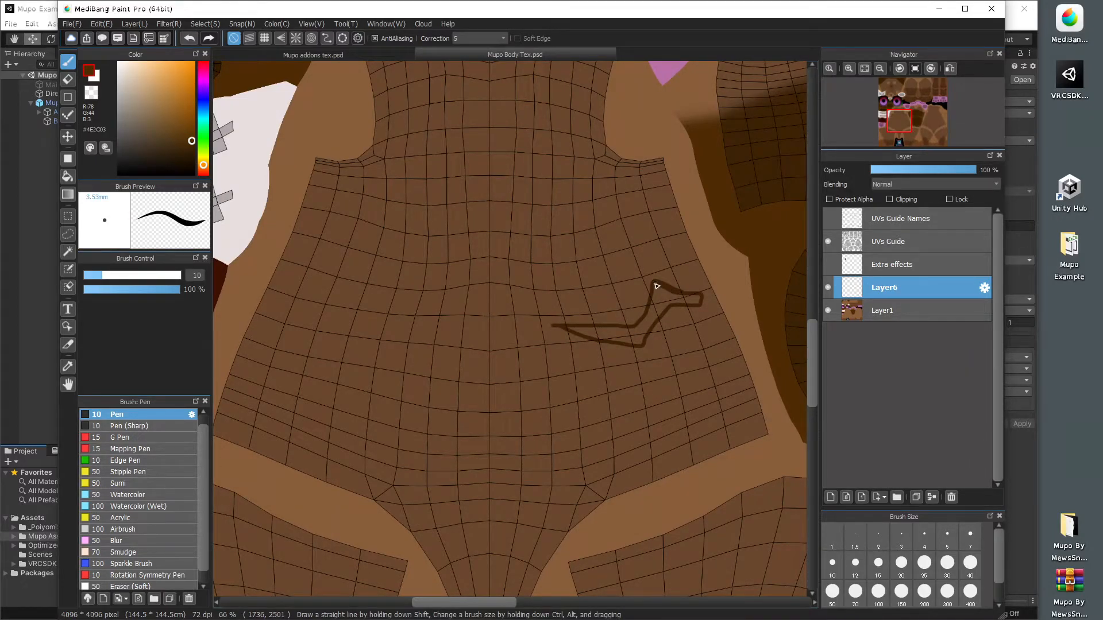
{"action": "scroll", "coordinate": [656, 285], "scroll_direction": "up", "scroll_amount": 3}
{"action": "left_click_drag", "start_coordinate": [603, 333], "coordinate": [634, 277]}
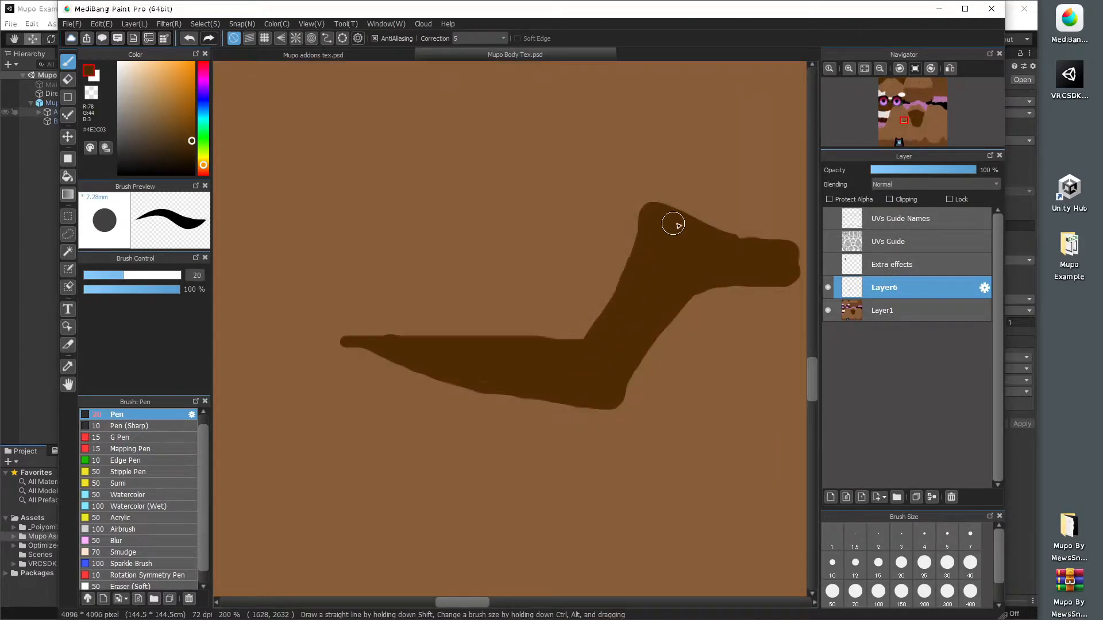
{"action": "mouse_move", "coordinate": [673, 224]}
{"action": "left_mouse_down"}
{"action": "mouse_move", "coordinate": [795, 246]}
{"action": "mouse_move", "coordinate": [791, 292]}
{"action": "mouse_move", "coordinate": [682, 293]}
{"action": "mouse_move", "coordinate": [613, 395]}
{"action": "left_mouse_up"}
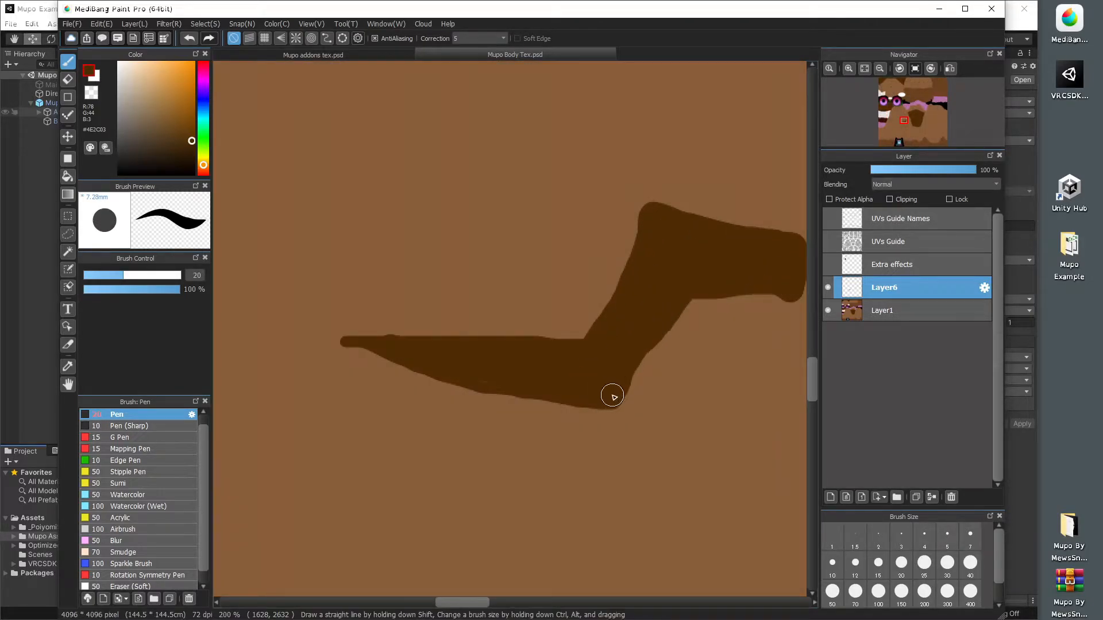
{"action": "left_click_drag", "start_coordinate": [368, 343], "coordinate": [418, 357]}
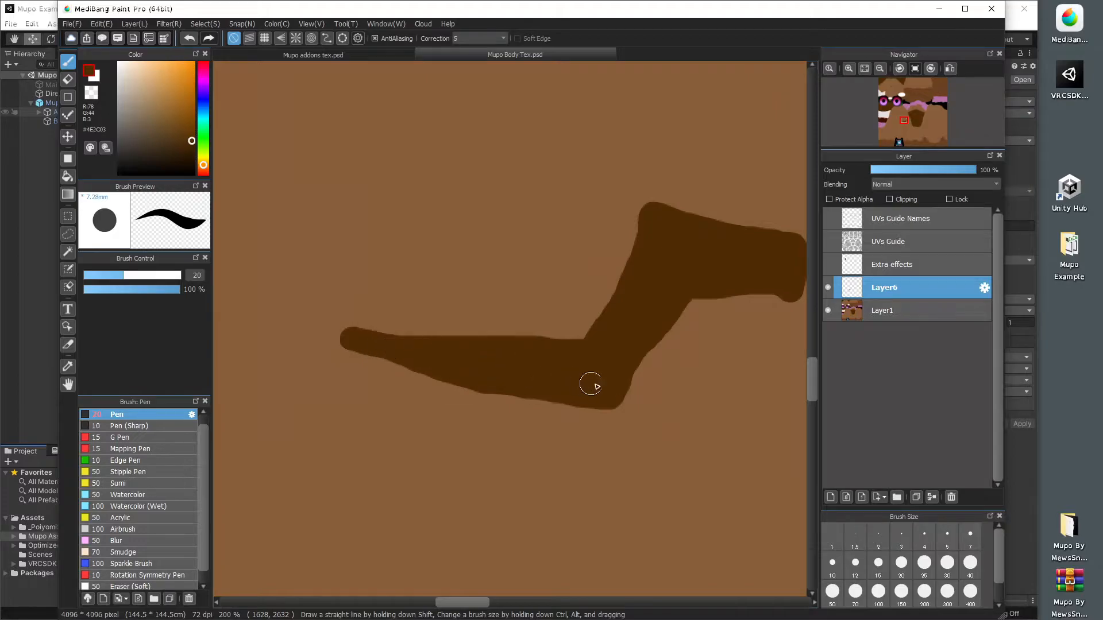
{"action": "left_click_drag", "start_coordinate": [596, 341], "coordinate": [350, 340]}
{"action": "scroll", "coordinate": [517, 302], "scroll_direction": "down", "scroll_amount": 2}
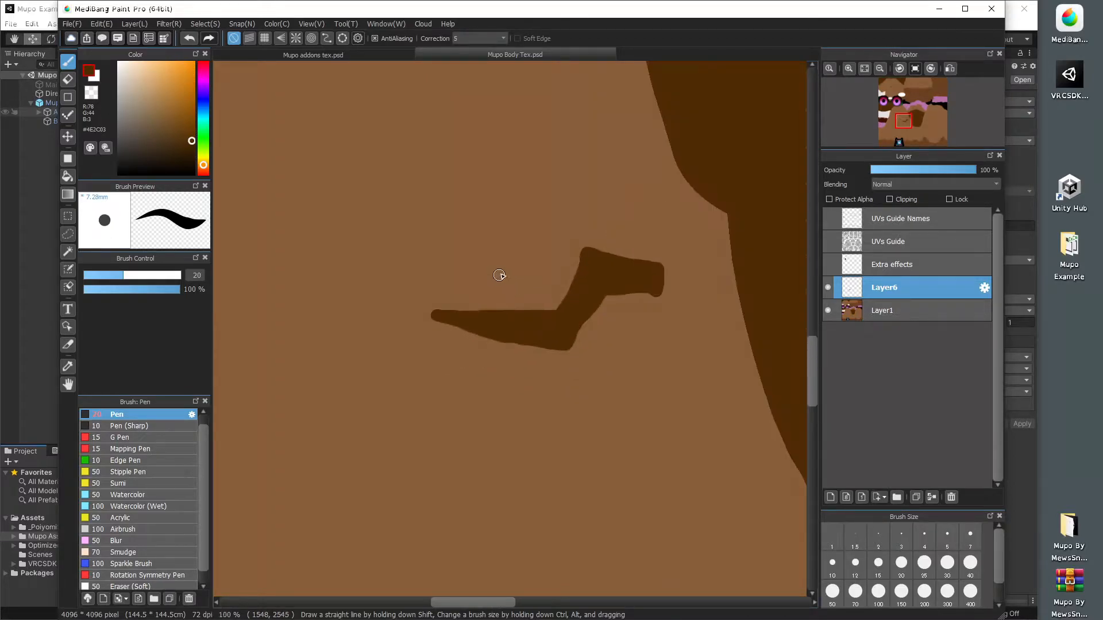
{"action": "scroll", "coordinate": [491, 273], "scroll_direction": "up", "scroll_amount": 1}
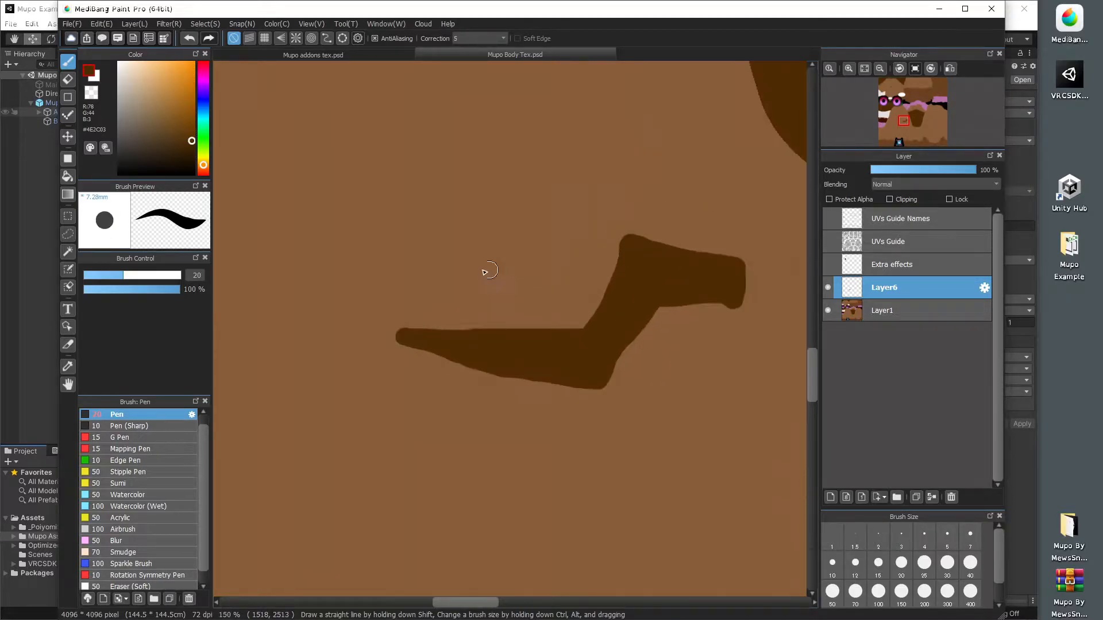
Step: Soften the edges and taper the ends of the brown torso marking with the Smudge brush at size 70 and 38 %
{"action": "left_click", "coordinate": [139, 552]}
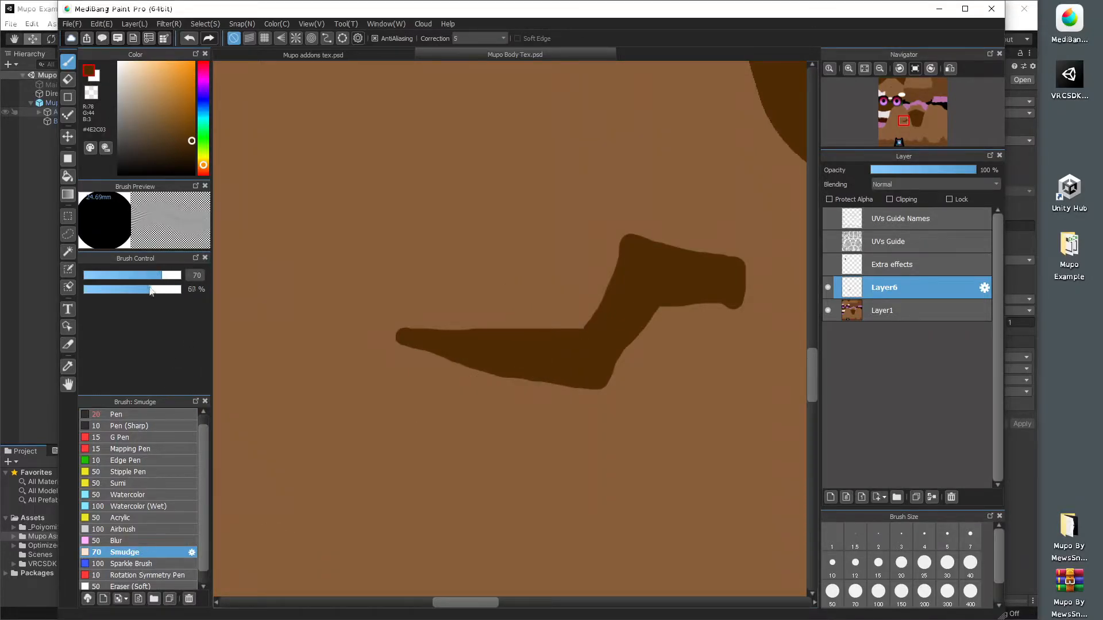
{"action": "left_click_drag", "start_coordinate": [405, 339], "coordinate": [244, 319]}
{"action": "left_click_drag", "start_coordinate": [434, 353], "coordinate": [348, 345]}
{"action": "left_click_drag", "start_coordinate": [474, 331], "coordinate": [351, 295]}
{"action": "left_click_drag", "start_coordinate": [558, 328], "coordinate": [426, 279]}
{"action": "mouse_move", "coordinate": [566, 304]}
{"action": "left_mouse_down"}
{"action": "mouse_move", "coordinate": [502, 297]}
{"action": "mouse_move", "coordinate": [397, 327]}
{"action": "left_mouse_up"}
{"action": "mouse_move", "coordinate": [495, 402]}
{"action": "left_mouse_down"}
{"action": "mouse_move", "coordinate": [365, 360]}
{"action": "mouse_move", "coordinate": [657, 402]}
{"action": "mouse_move", "coordinate": [570, 378]}
{"action": "mouse_move", "coordinate": [610, 406]}
{"action": "mouse_move", "coordinate": [305, 365]}
{"action": "left_mouse_up"}
{"action": "mouse_move", "coordinate": [422, 305]}
{"action": "left_mouse_down"}
{"action": "mouse_move", "coordinate": [333, 339]}
{"action": "mouse_move", "coordinate": [311, 378]}
{"action": "left_mouse_up"}
{"action": "left_click_drag", "start_coordinate": [348, 328], "coordinate": [274, 428]}
{"action": "mouse_move", "coordinate": [603, 327]}
{"action": "left_mouse_down"}
{"action": "mouse_move", "coordinate": [623, 282]}
{"action": "mouse_move", "coordinate": [648, 255]}
{"action": "mouse_move", "coordinate": [628, 249]}
{"action": "mouse_move", "coordinate": [644, 214]}
{"action": "mouse_move", "coordinate": [683, 252]}
{"action": "mouse_move", "coordinate": [660, 272]}
{"action": "mouse_move", "coordinate": [597, 281]}
{"action": "mouse_move", "coordinate": [648, 266]}
{"action": "left_mouse_up"}
{"action": "left_click_drag", "start_coordinate": [799, 303], "coordinate": [671, 322]}
{"action": "mouse_move", "coordinate": [614, 299]}
{"action": "left_mouse_down"}
{"action": "mouse_move", "coordinate": [659, 315]}
{"action": "mouse_move", "coordinate": [559, 354]}
{"action": "mouse_move", "coordinate": [631, 305]}
{"action": "mouse_move", "coordinate": [554, 308]}
{"action": "mouse_move", "coordinate": [524, 322]}
{"action": "mouse_move", "coordinate": [504, 378]}
{"action": "mouse_move", "coordinate": [586, 418]}
{"action": "mouse_move", "coordinate": [439, 386]}
{"action": "mouse_move", "coordinate": [411, 340]}
{"action": "mouse_move", "coordinate": [577, 359]}
{"action": "left_mouse_up"}
{"action": "scroll", "coordinate": [629, 353], "scroll_direction": "down", "scroll_amount": 3}
{"action": "scroll", "coordinate": [592, 367], "scroll_direction": "up", "scroll_amount": 3}
{"action": "mouse_move", "coordinate": [644, 246]}
{"action": "left_mouse_down"}
{"action": "mouse_move", "coordinate": [693, 255]}
{"action": "mouse_move", "coordinate": [642, 232]}
{"action": "mouse_move", "coordinate": [753, 248]}
{"action": "left_mouse_up"}
{"action": "scroll", "coordinate": [728, 350], "scroll_direction": "down", "scroll_amount": 2}
{"action": "scroll", "coordinate": [640, 381], "scroll_direction": "up", "scroll_amount": 1}
{"action": "scroll", "coordinate": [618, 356], "scroll_direction": "down", "scroll_amount": 1}
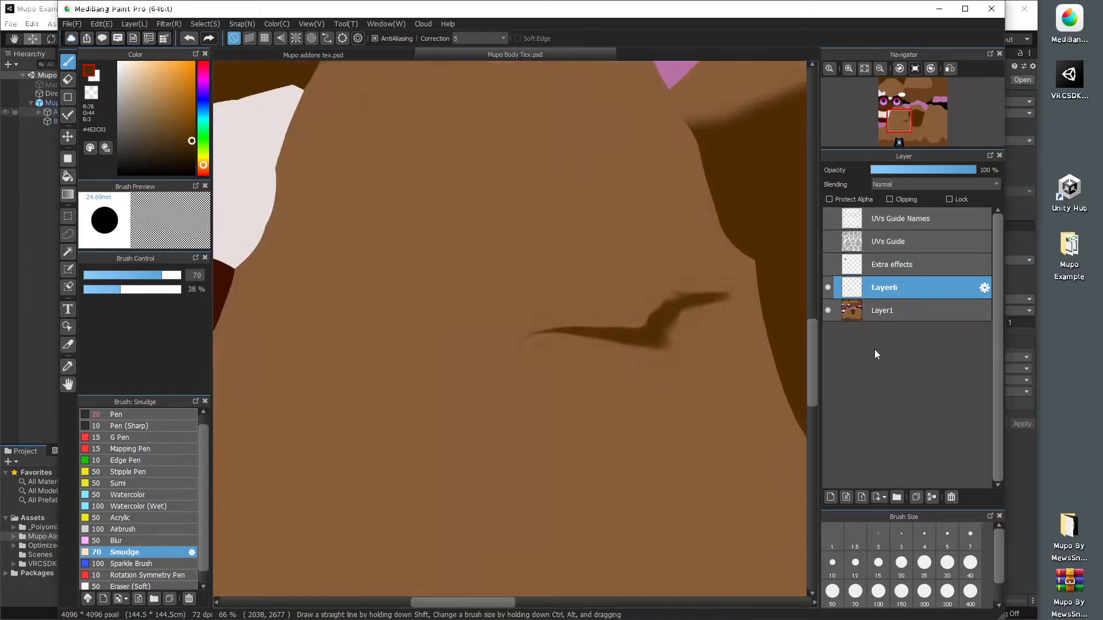
Step: Duplicate the marking's layer, flip the copy horizontally and move it to the left half of the torso
{"action": "left_click", "coordinate": [915, 497]}
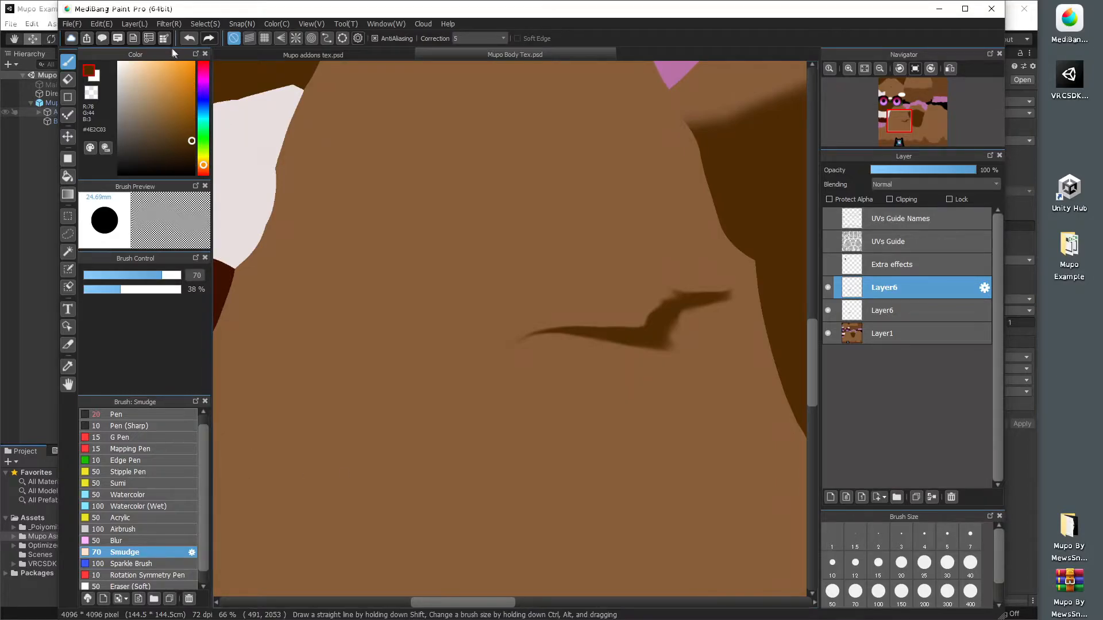
{"action": "left_click", "coordinate": [140, 25]}
{"action": "left_click", "coordinate": [140, 20]}
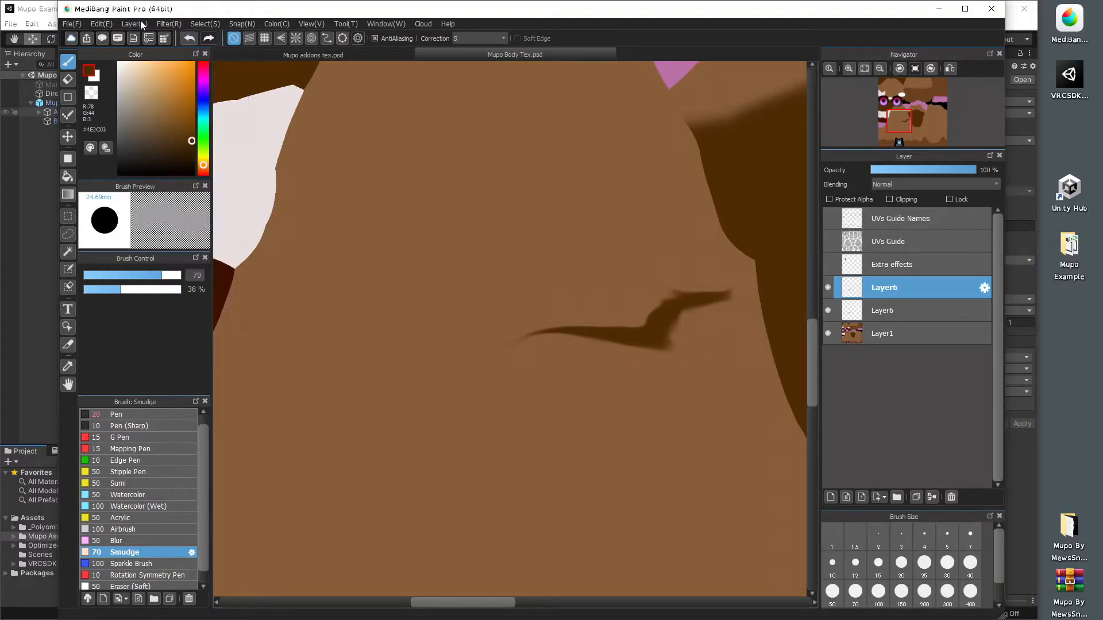
{"action": "key", "text": "ctrl+t"}
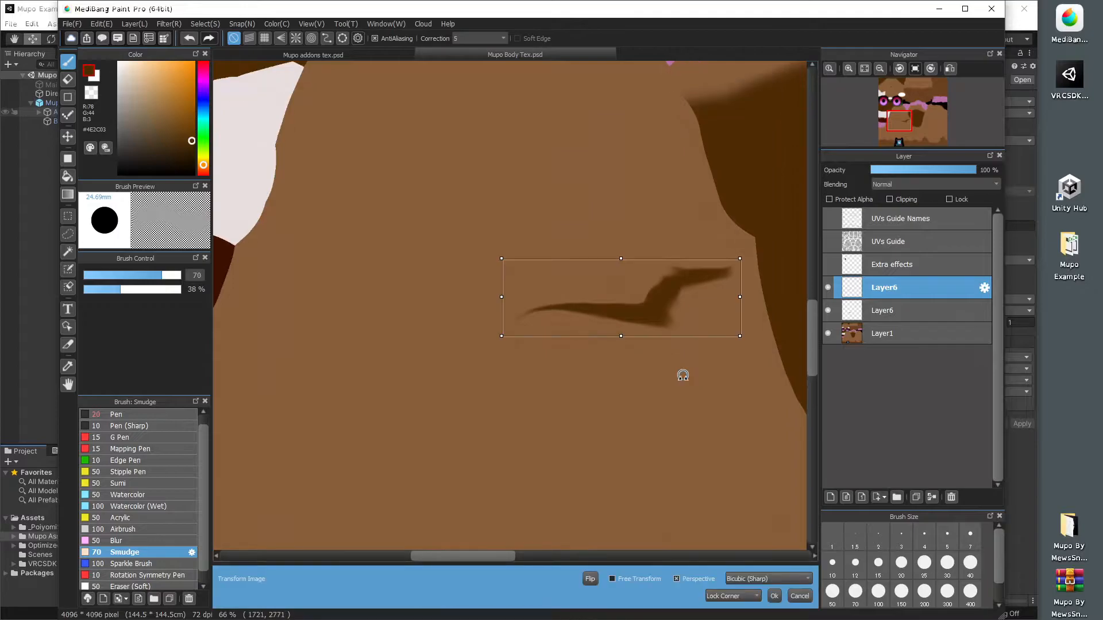
{"action": "left_click", "coordinate": [590, 583]}
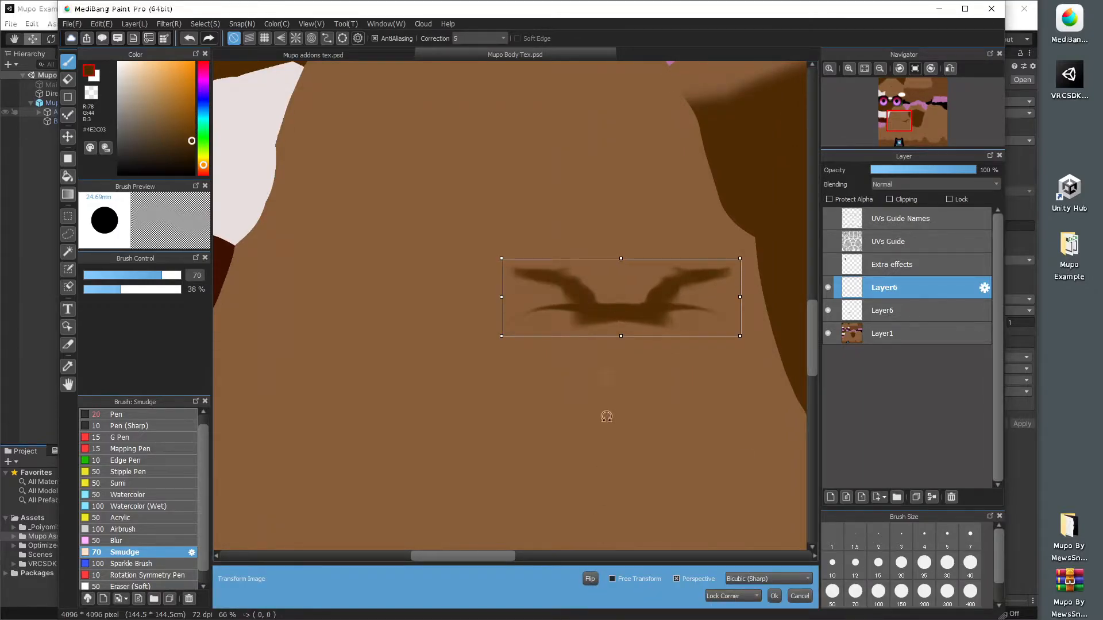
{"action": "mouse_move", "coordinate": [628, 312]}
{"action": "left_mouse_down"}
{"action": "mouse_move", "coordinate": [415, 312]}
{"action": "mouse_move", "coordinate": [380, 322]}
{"action": "mouse_move", "coordinate": [401, 310]}
{"action": "left_mouse_up"}
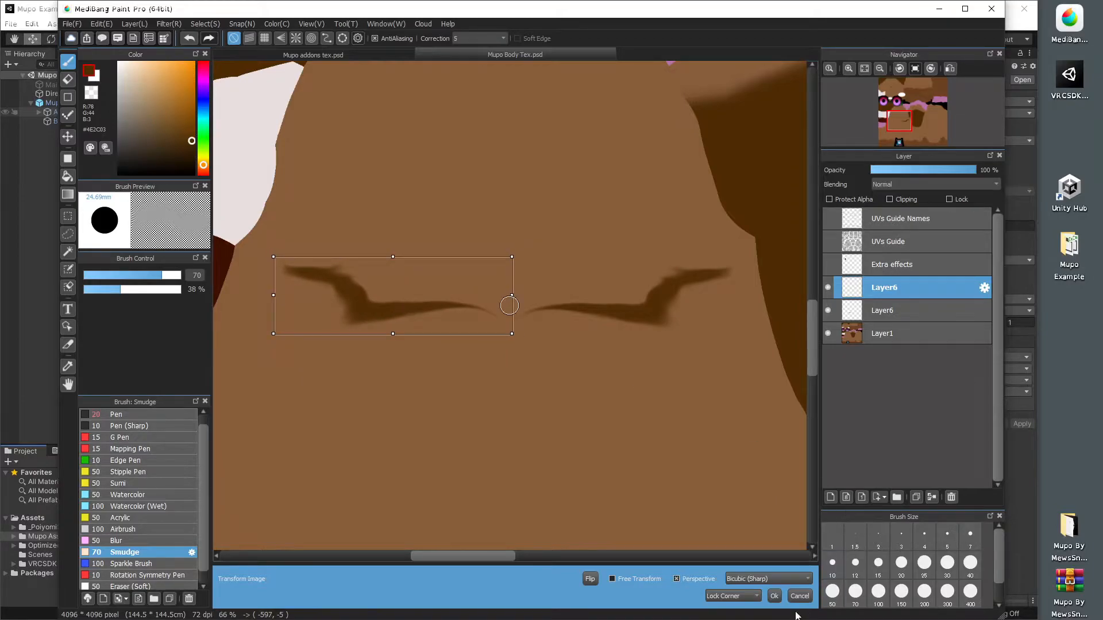
{"action": "left_click", "coordinate": [829, 247]}
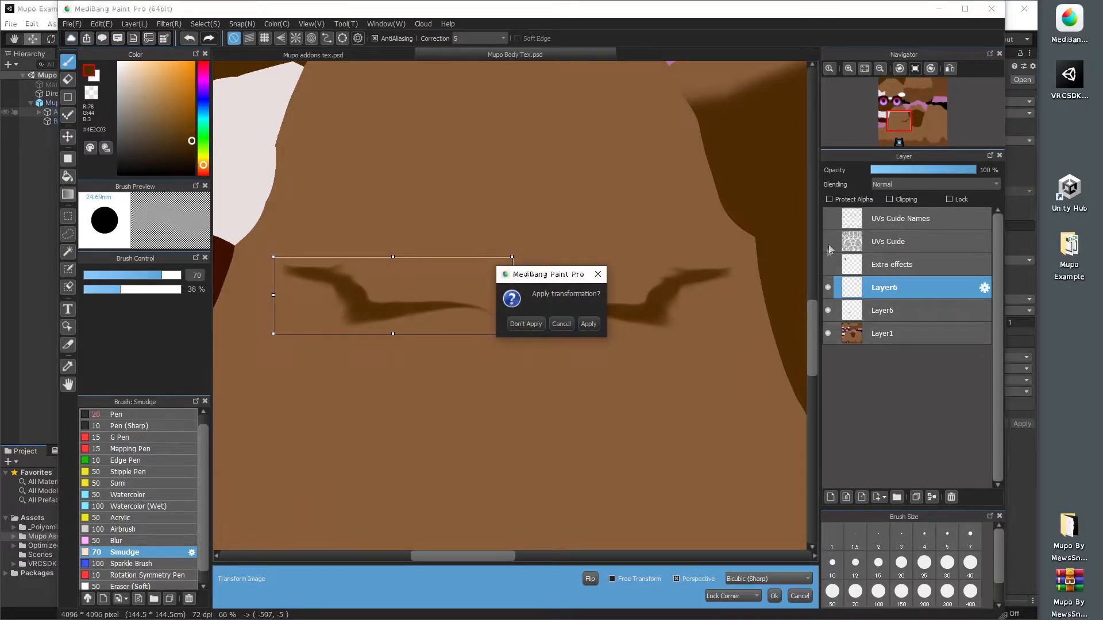
{"action": "left_click", "coordinate": [587, 323]}
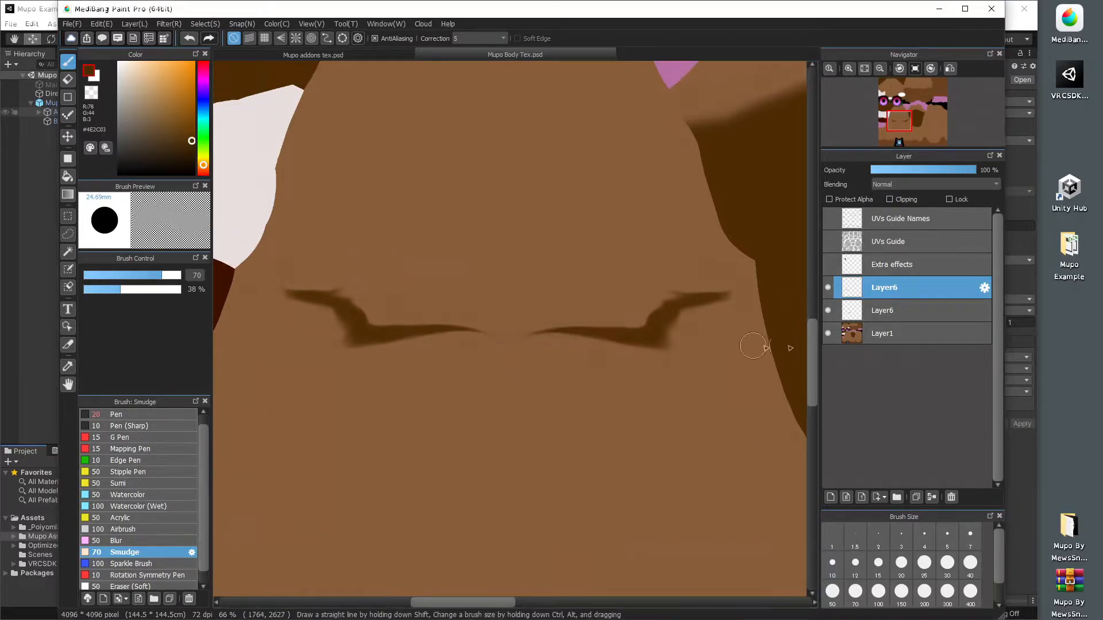
Step: Show the UVs Guide layer and shift the left torso marking slightly outward from the centre line
{"action": "left_click", "coordinate": [827, 241]}
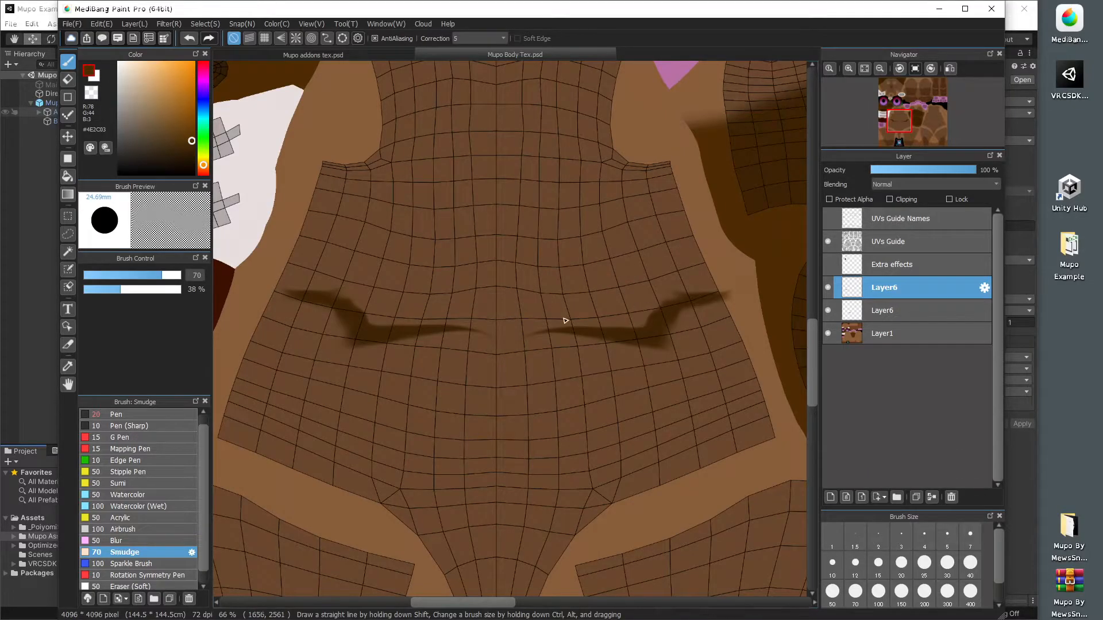
{"action": "left_click", "coordinate": [68, 218]}
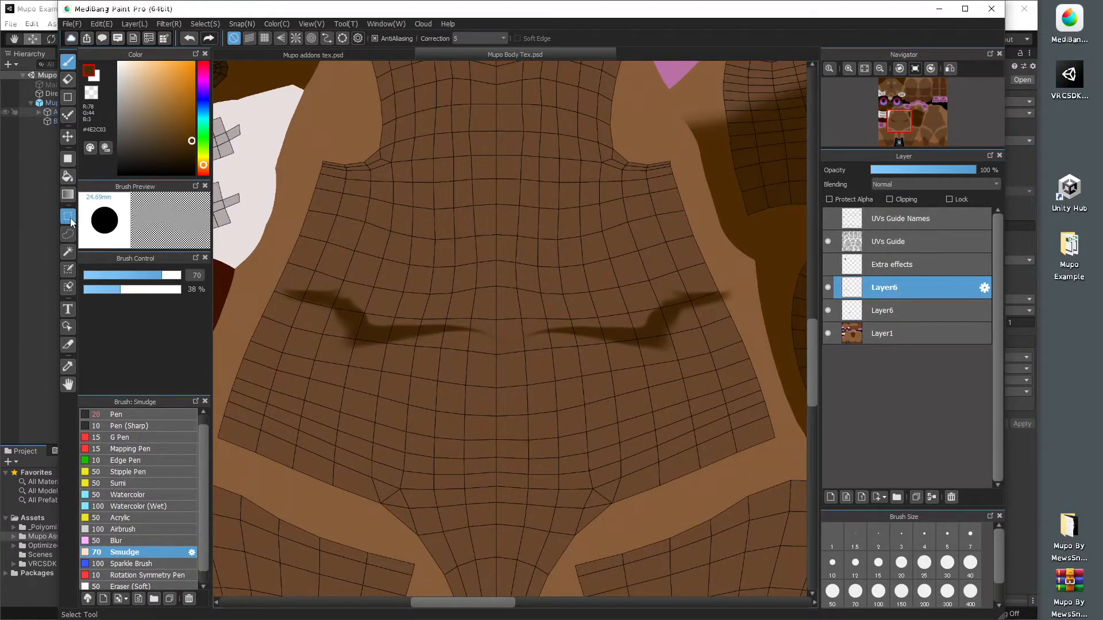
{"action": "left_click_drag", "start_coordinate": [504, 262], "coordinate": [264, 379]}
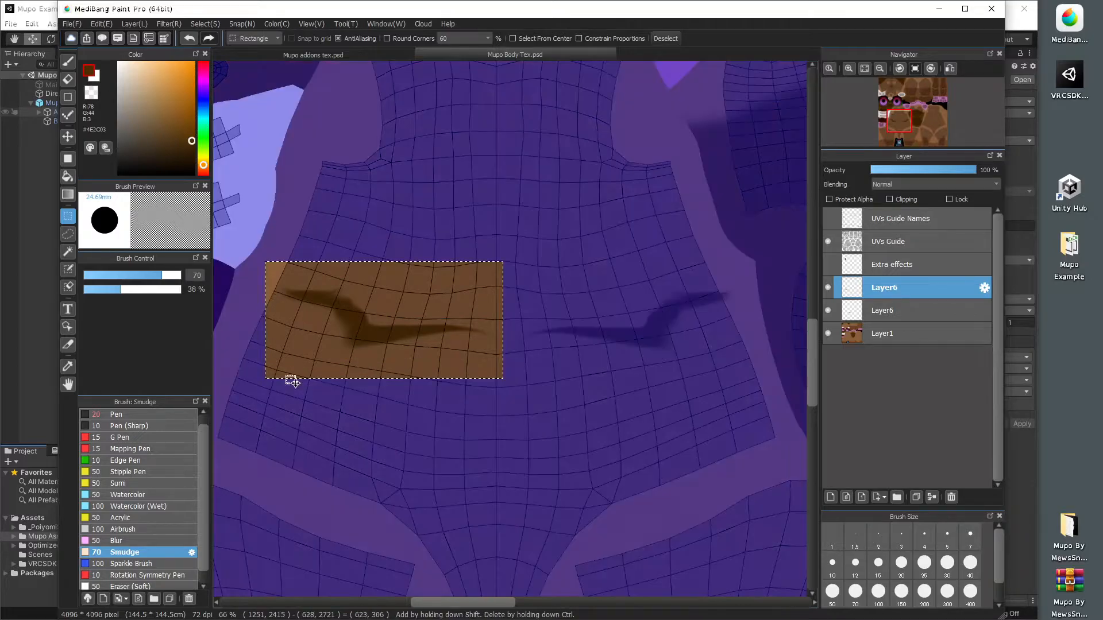
{"action": "key", "text": "ctrl+t"}
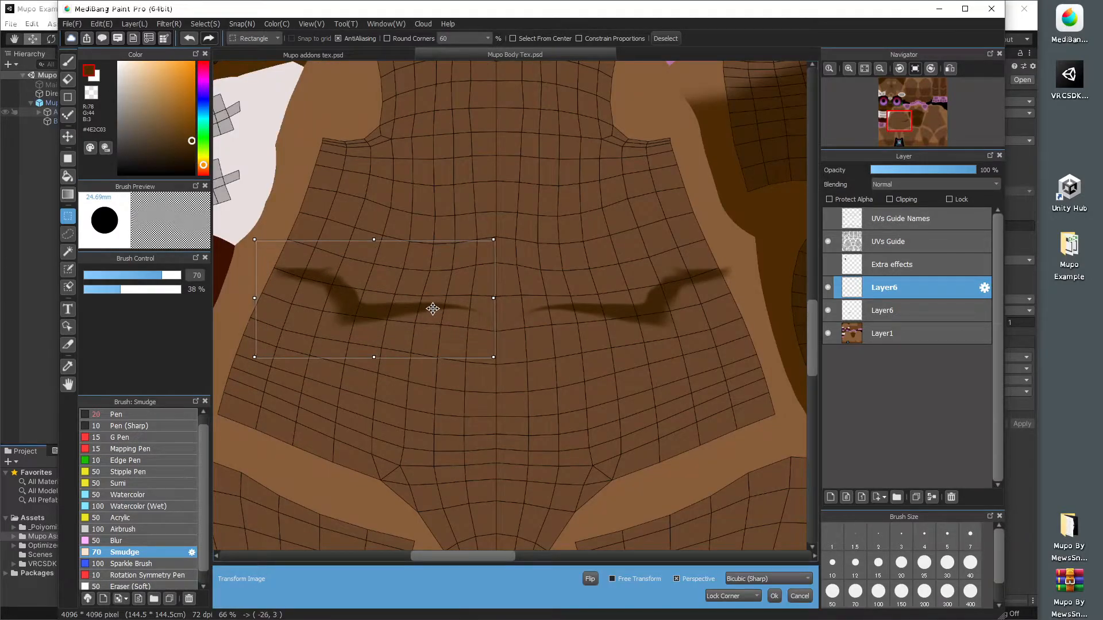
{"action": "key", "text": "Return"}
Step: Select the right torso marking on its own layer and shift it slightly inward towards the centre line
{"action": "left_click_drag", "start_coordinate": [747, 273], "coordinate": [511, 414]}
{"action": "left_click", "coordinate": [904, 316]}
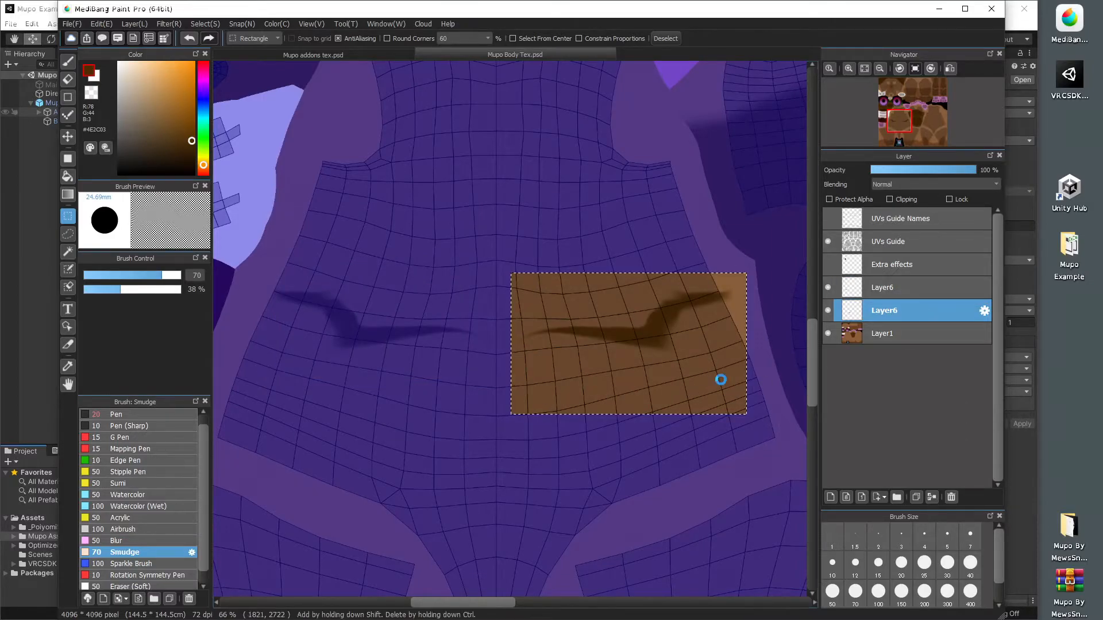
{"action": "key", "text": "ctrl+t"}
{"action": "left_click_drag", "start_coordinate": [698, 332], "coordinate": [689, 332]}
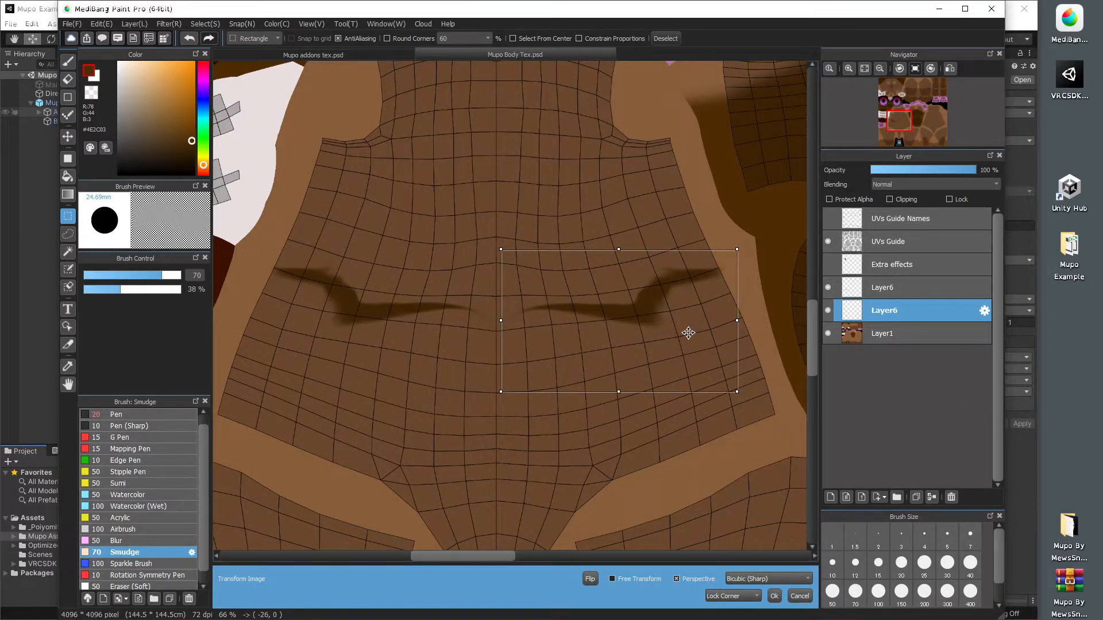
{"action": "left_click", "coordinate": [774, 596]}
{"action": "key", "text": "ctrl+d"}
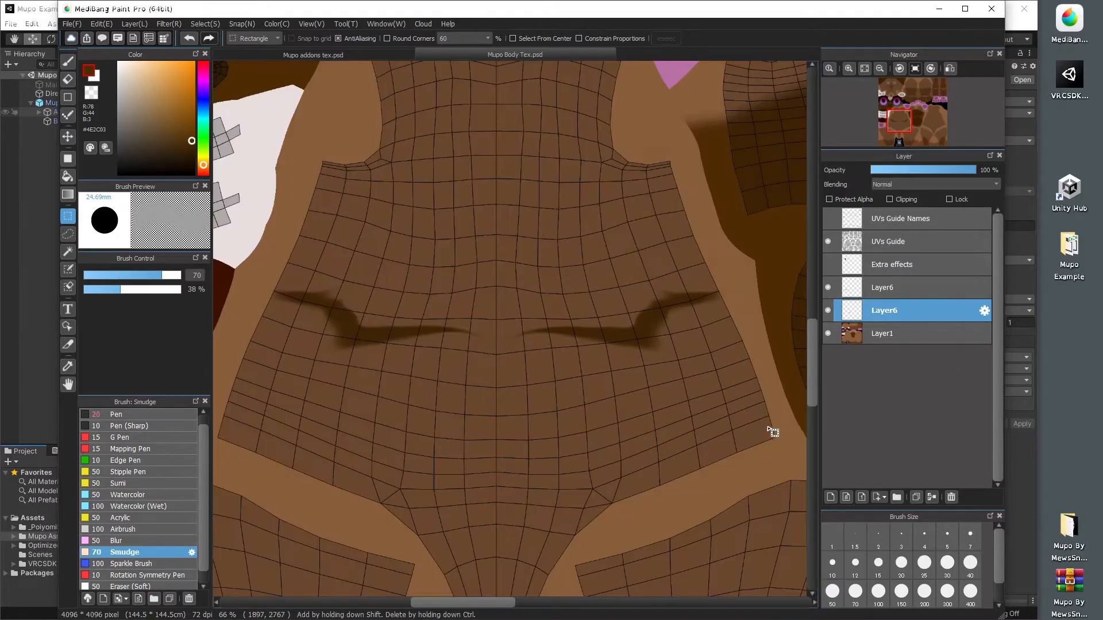
Step: Hide the UVs Guide layer and switch to Unity to check the torso markings on the avatar
{"action": "scroll", "coordinate": [485, 345], "scroll_direction": "down", "scroll_amount": 2}
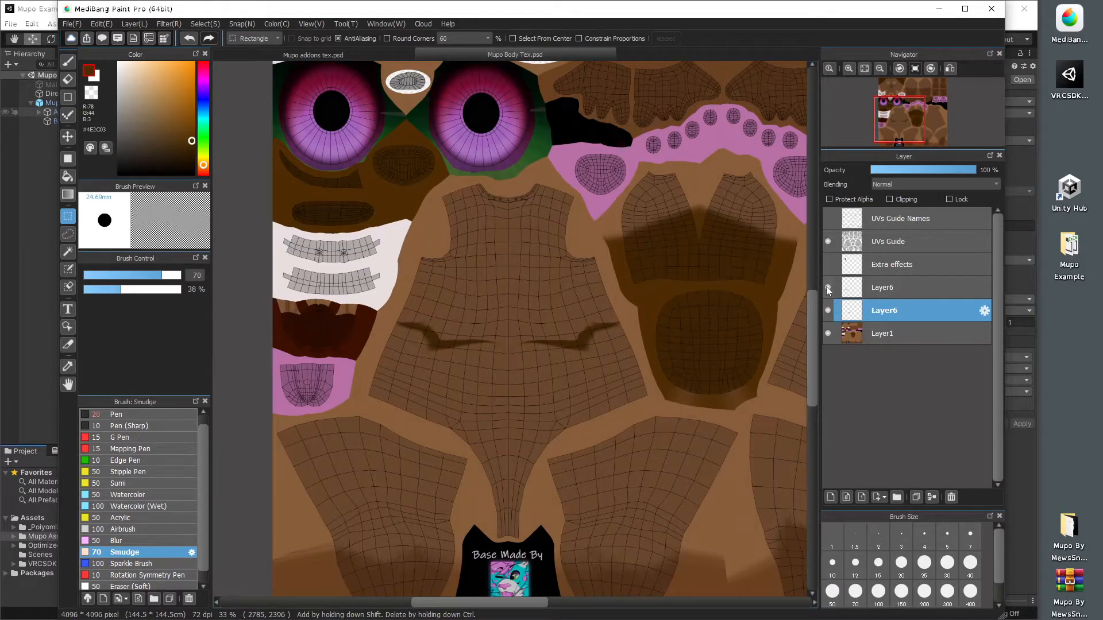
{"action": "left_click", "coordinate": [828, 242]}
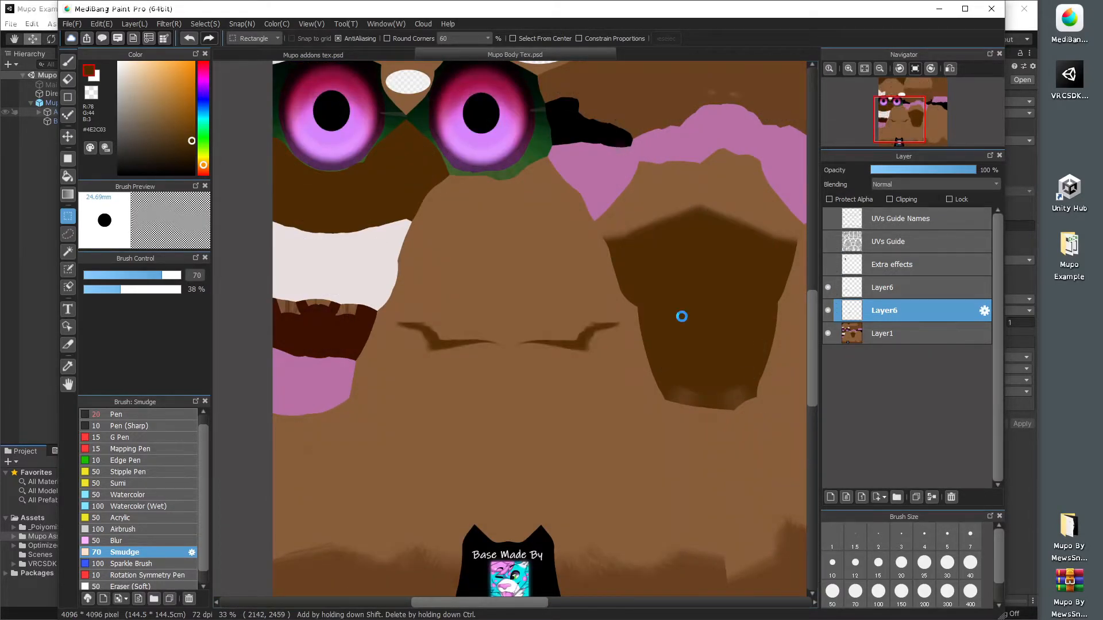
{"action": "left_click", "coordinate": [992, 9]}
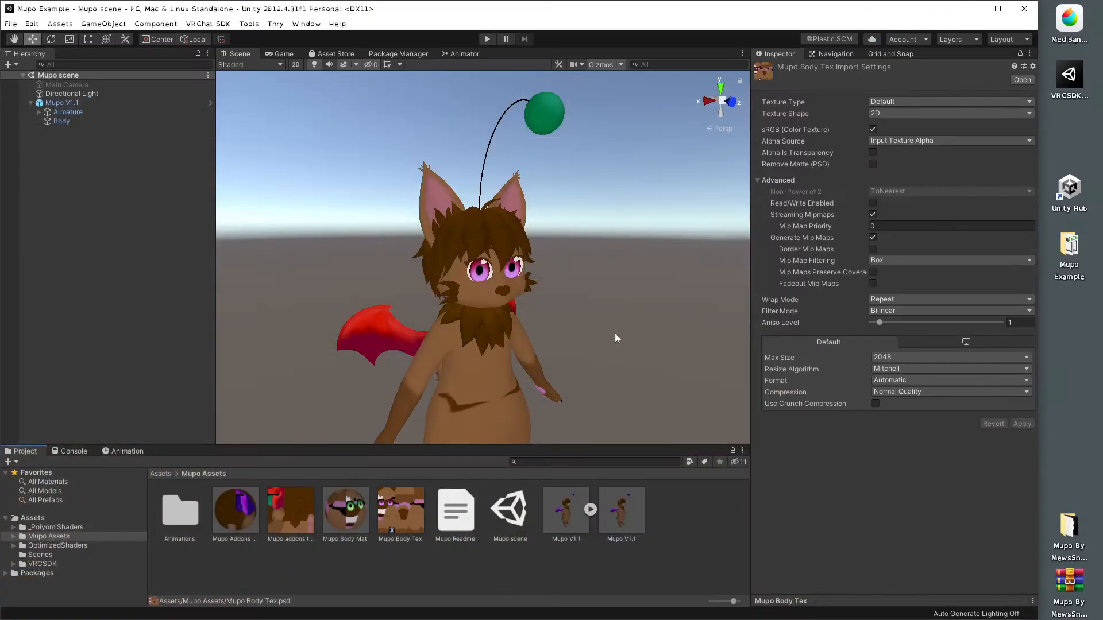
{"action": "left_click_drag", "start_coordinate": [494, 276], "coordinate": [566, 297]}
{"action": "scroll", "coordinate": [569, 247], "scroll_direction": "down", "scroll_amount": 6}
{"action": "scroll", "coordinate": [547, 341], "scroll_direction": "up", "scroll_amount": 3}
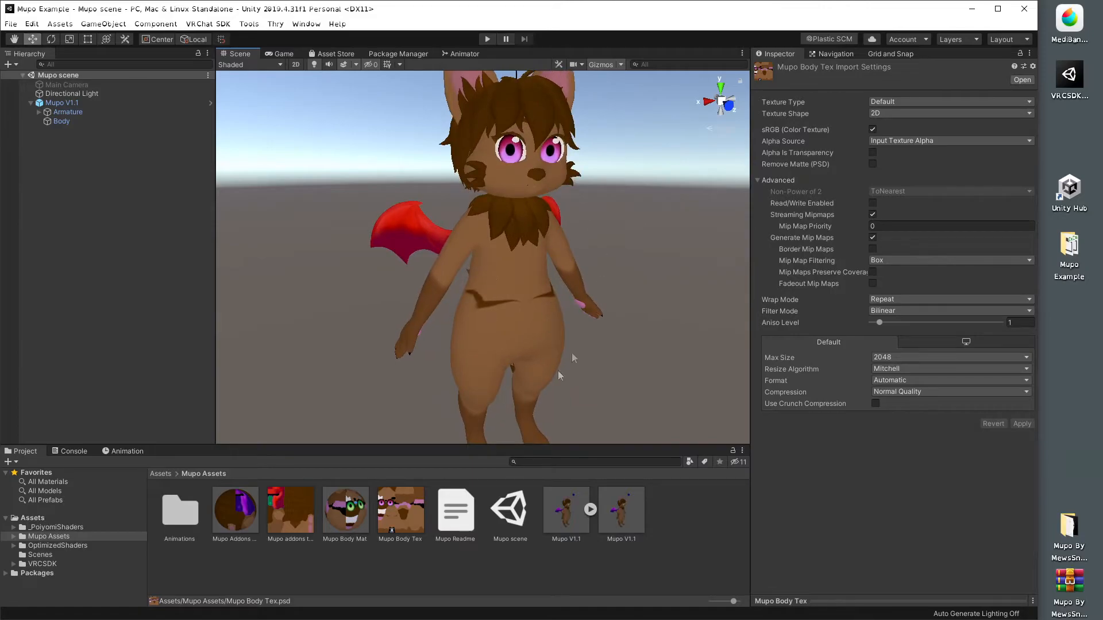
{"action": "left_click_drag", "start_coordinate": [528, 211], "coordinate": [378, 313]}
Step: Set the Body mesh's blendshapes to 26.4 for Less chubby, 100 for Add Chest and 100 for Less Tummy
{"action": "left_click", "coordinate": [66, 126]}
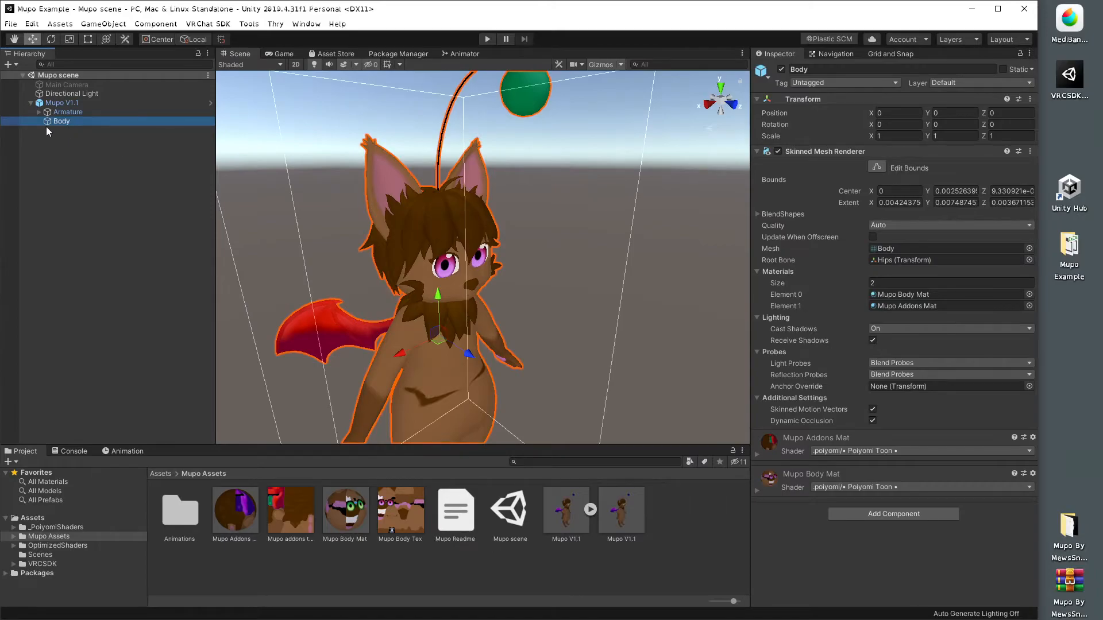
{"action": "left_click", "coordinate": [758, 214]}
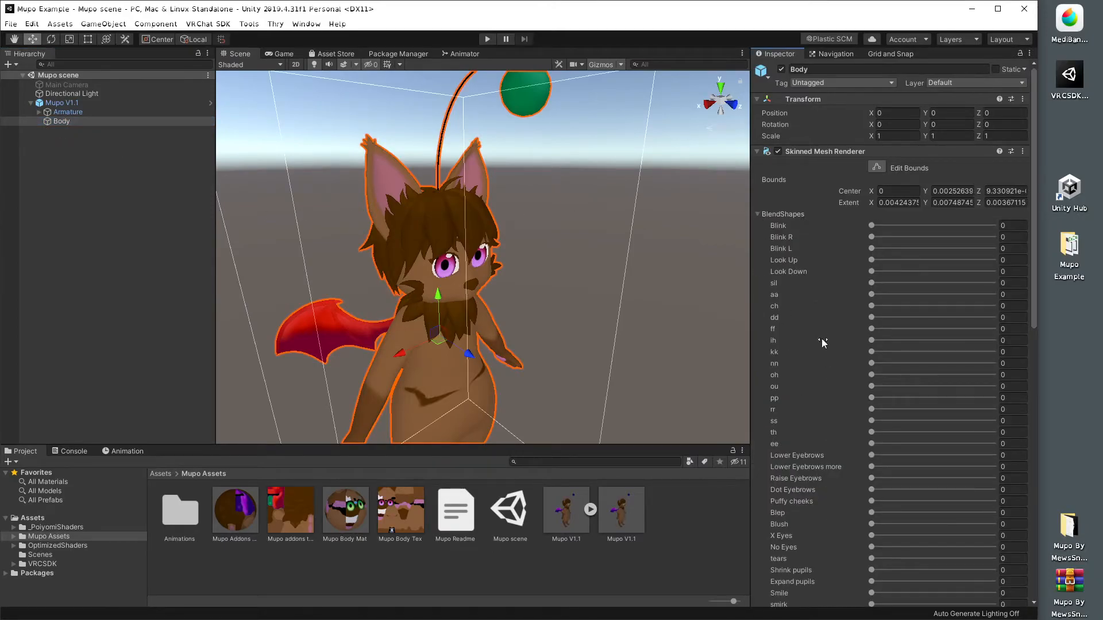
{"action": "scroll", "coordinate": [821, 337], "scroll_direction": "down", "scroll_amount": 3}
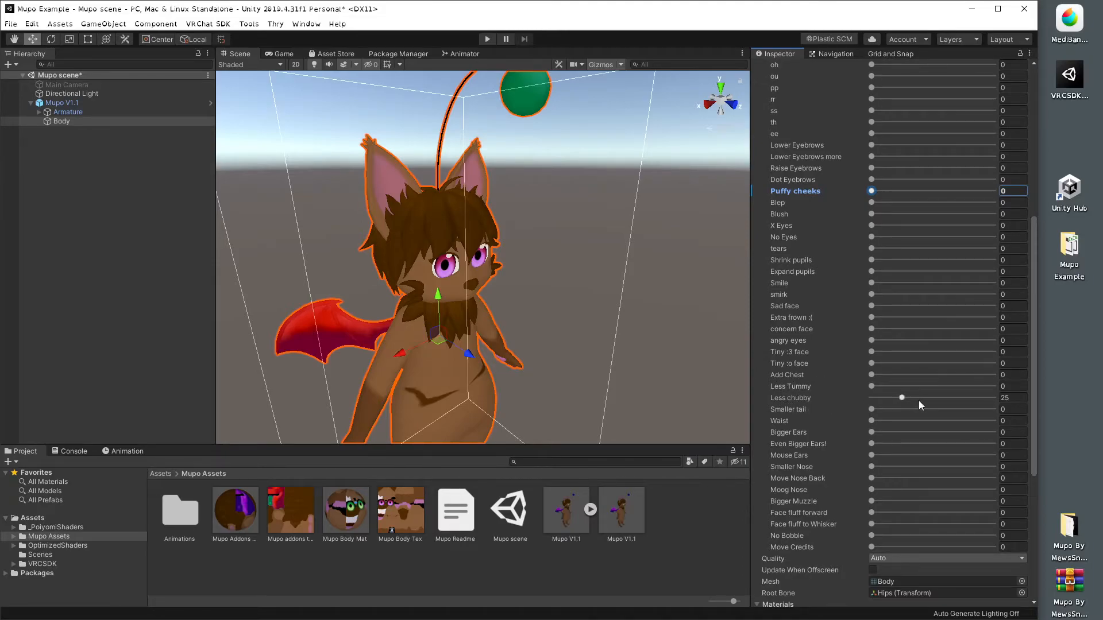
{"action": "mouse_move", "coordinate": [905, 397]}
{"action": "left_mouse_down"}
{"action": "mouse_move", "coordinate": [981, 400]}
{"action": "mouse_move", "coordinate": [901, 400]}
{"action": "left_mouse_up"}
{"action": "left_click_drag", "start_coordinate": [872, 375], "coordinate": [992, 374]}
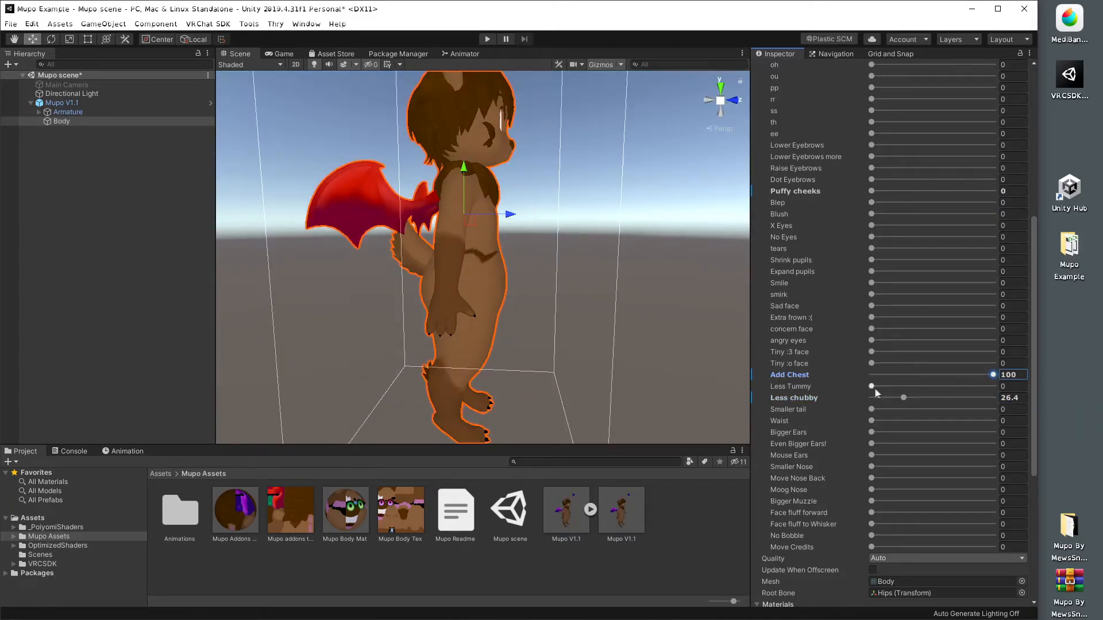
{"action": "left_click_drag", "start_coordinate": [874, 388], "coordinate": [992, 387]}
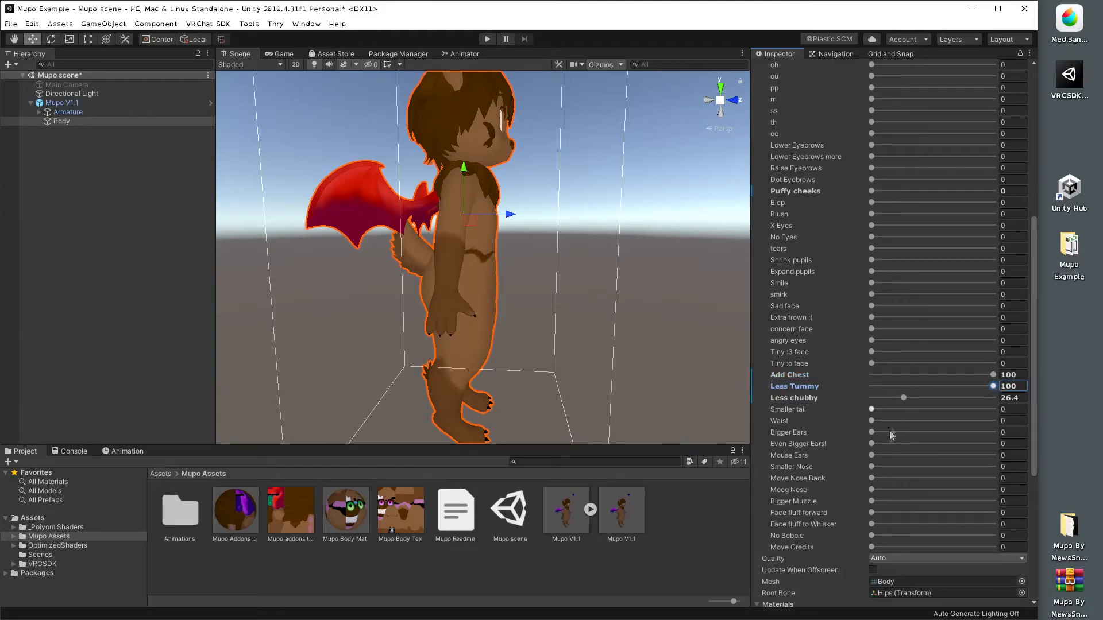
Step: Set the Body's Waist blendshape to 86.3 and Smaller tail to 100
{"action": "left_click_drag", "start_coordinate": [871, 422], "coordinate": [873, 423]}
{"action": "left_click_drag", "start_coordinate": [654, 352], "coordinate": [978, 430]}
{"action": "mouse_move", "coordinate": [732, 373]}
{"action": "left_mouse_down", "text": "alt"}
{"action": "mouse_move", "coordinate": [455, 352]}
{"action": "mouse_move", "coordinate": [308, 301]}
{"action": "mouse_move", "coordinate": [738, 389]}
{"action": "left_mouse_up", "text": "alt"}
{"action": "left_click_drag", "start_coordinate": [872, 410], "coordinate": [1000, 415]}
Step: Set the head blendshapes Bigger Ears to 100, Smaller Nose to 50.5, Move Nose Back to 75.5 and Bigger Muzzle to 100
{"action": "left_click_drag", "start_coordinate": [701, 379], "coordinate": [180, 284], "text": "alt"}
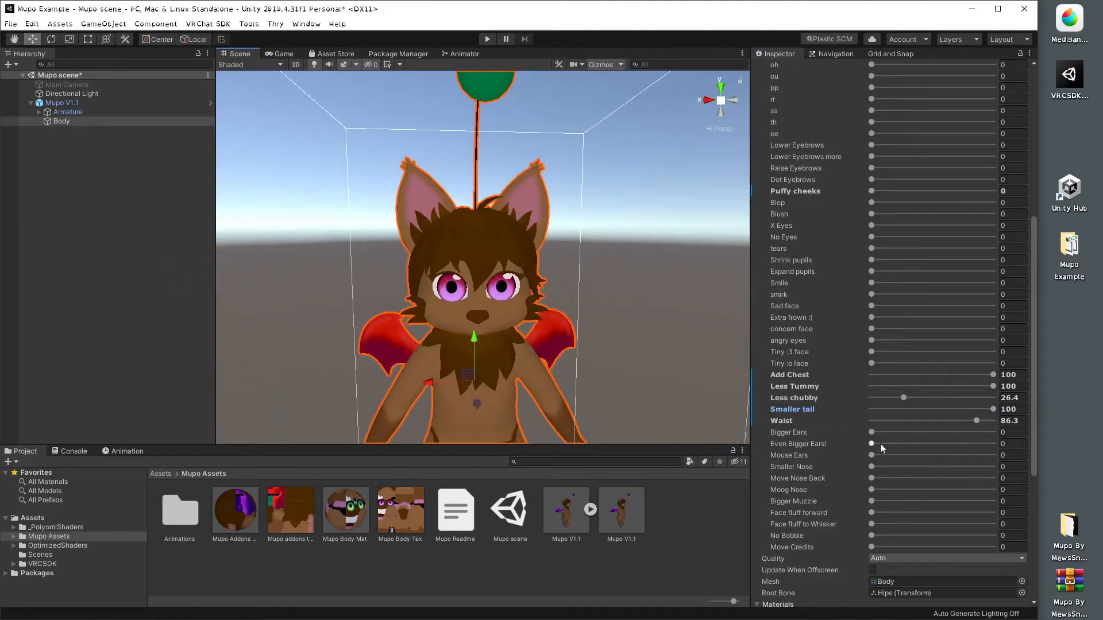
{"action": "left_click_drag", "start_coordinate": [870, 435], "coordinate": [452, 488]}
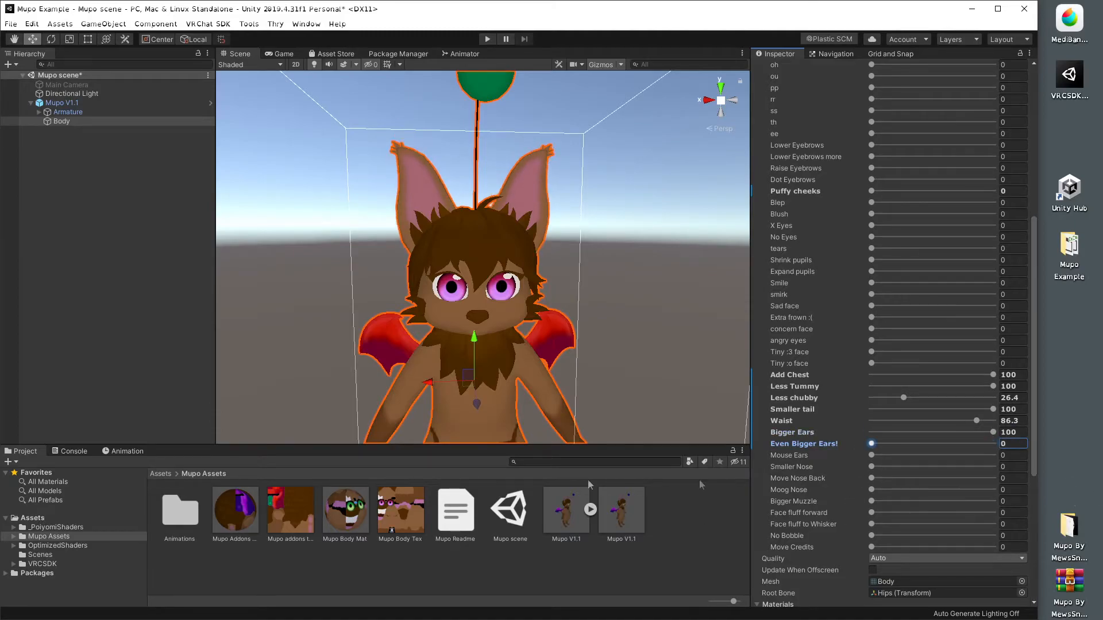
{"action": "scroll", "coordinate": [434, 344], "scroll_direction": "up", "scroll_amount": 6}
{"action": "left_click_drag", "start_coordinate": [430, 347], "coordinate": [439, 187]}
{"action": "left_click_drag", "start_coordinate": [871, 467], "coordinate": [963, 480]}
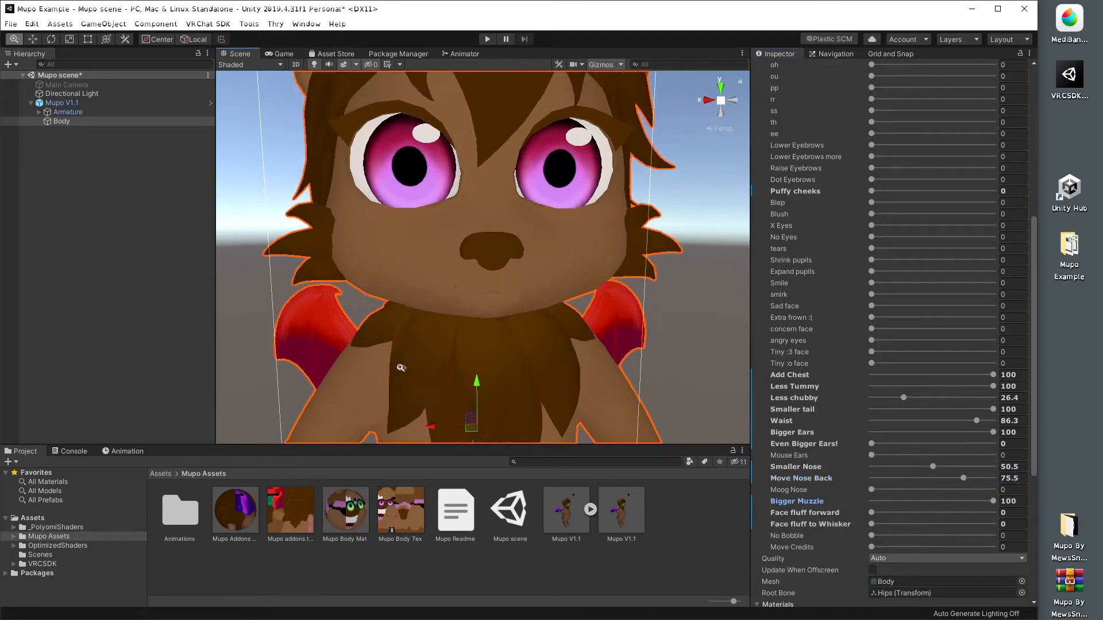
{"action": "left_click_drag", "start_coordinate": [400, 367], "coordinate": [412, 279]}
{"action": "scroll", "coordinate": [572, 366], "scroll_direction": "down", "scroll_amount": 10}
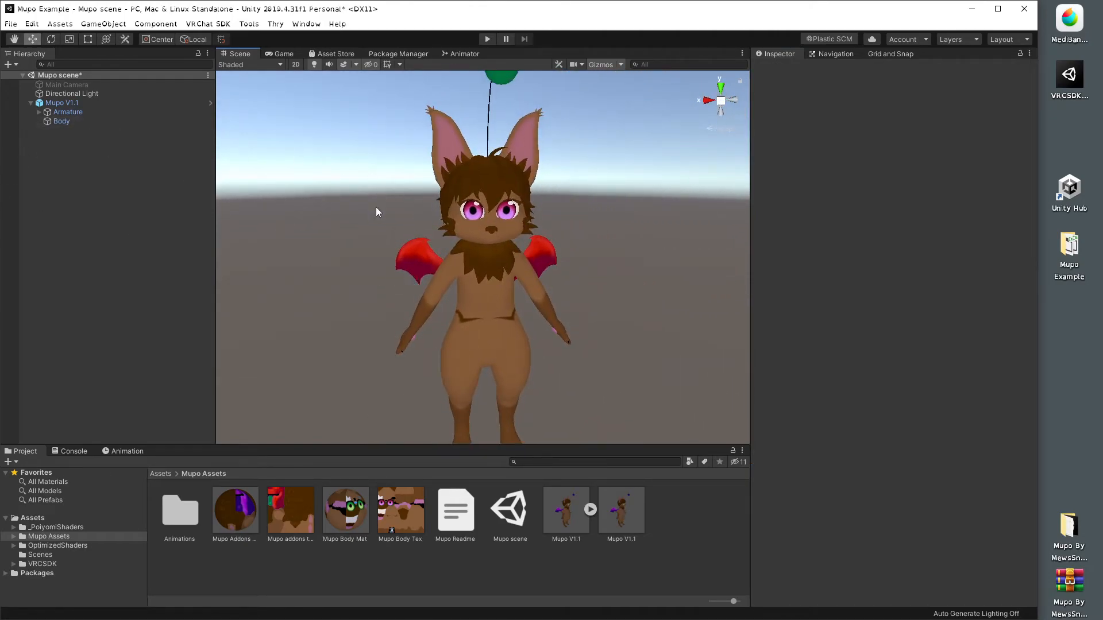
Step: Select the Mupo V1.1 avatar, review its scale and View Position, and open the View Position for editing at the eyes
{"action": "left_click", "coordinate": [96, 101]}
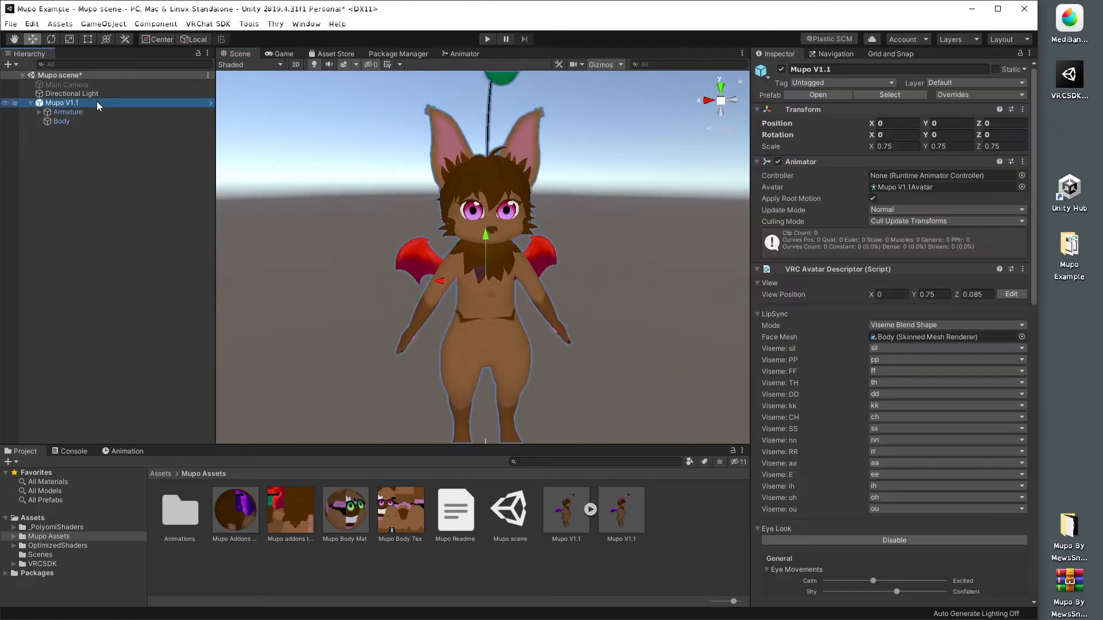
{"action": "left_click", "coordinate": [63, 104]}
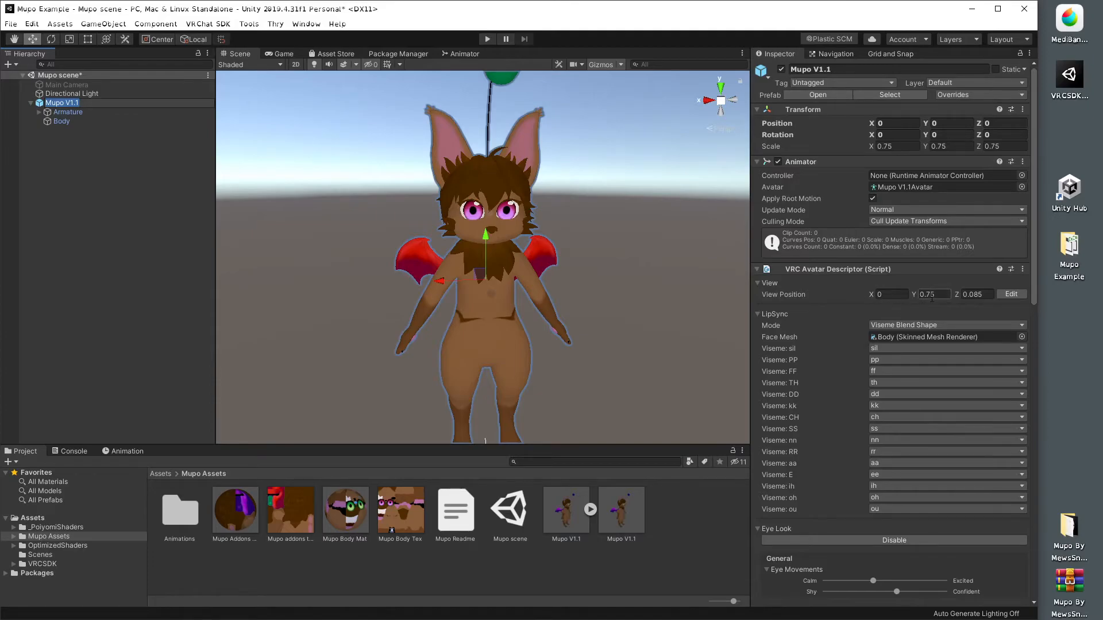
{"action": "left_click", "coordinate": [896, 146]}
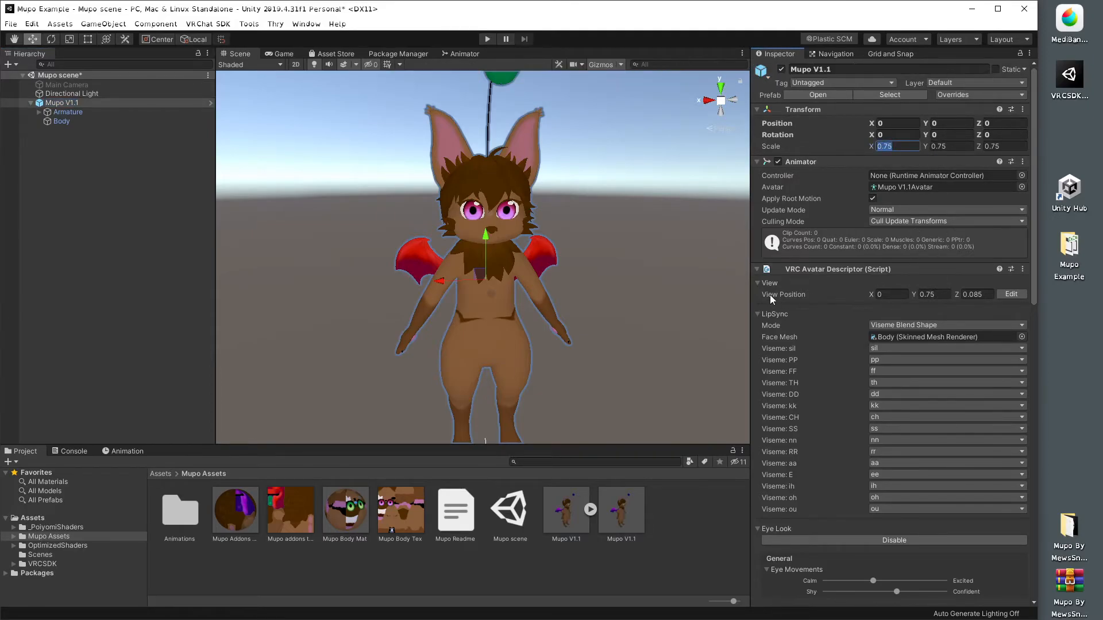
{"action": "left_click", "coordinate": [925, 294]}
{"action": "left_click", "coordinate": [978, 294]}
{"action": "left_click_drag", "start_coordinate": [437, 223], "coordinate": [559, 235]}
{"action": "scroll", "coordinate": [534, 190], "scroll_direction": "up", "scroll_amount": 6}
{"action": "left_click_drag", "start_coordinate": [515, 166], "coordinate": [521, 264]}
{"action": "left_click", "coordinate": [1011, 294]}
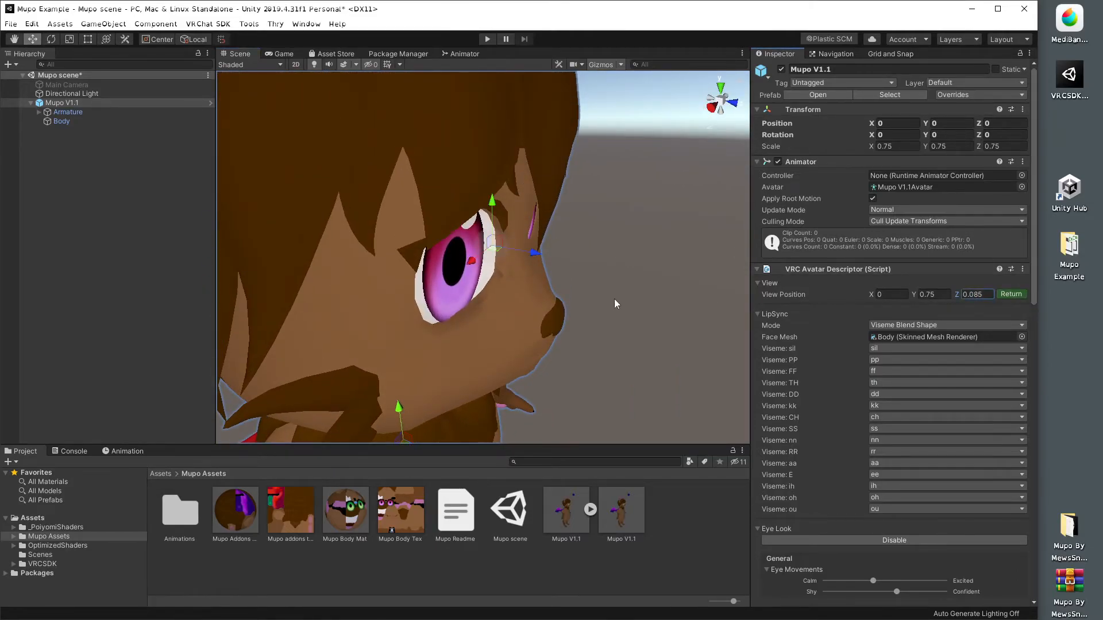
Step: Try shifting the avatar's view position along Z in front of the eyes, and reset its Z value to 0.085
{"action": "scroll", "coordinate": [591, 263], "scroll_direction": "up", "scroll_amount": 6}
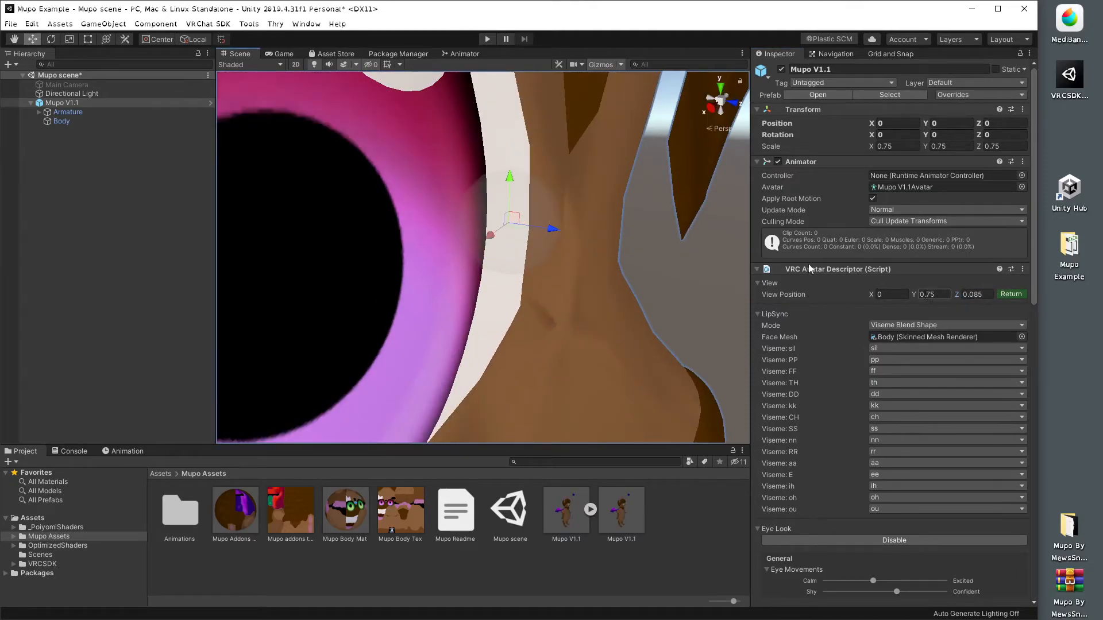
{"action": "left_click_drag", "start_coordinate": [534, 172], "coordinate": [573, 258]}
{"action": "left_click_drag", "start_coordinate": [643, 304], "coordinate": [583, 258], "text": "alt"}
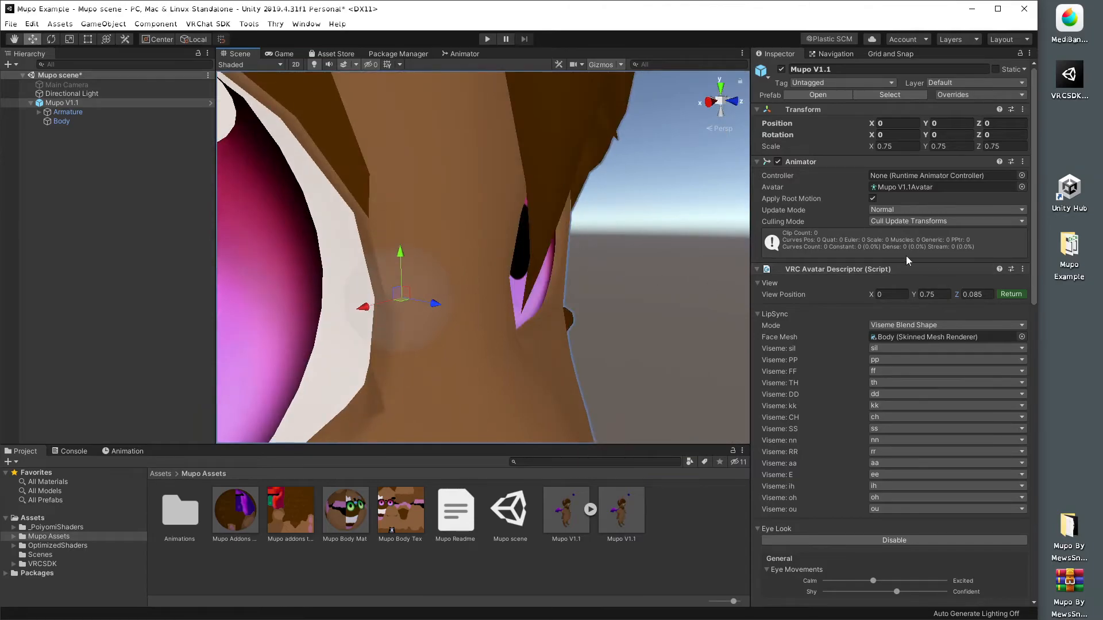
{"action": "left_click", "coordinate": [975, 295]}
{"action": "left_click_drag", "start_coordinate": [436, 302], "coordinate": [471, 313]}
{"action": "scroll", "coordinate": [548, 270], "scroll_direction": "down", "scroll_amount": 8}
{"action": "scroll", "coordinate": [548, 270], "scroll_direction": "up", "scroll_amount": 6}
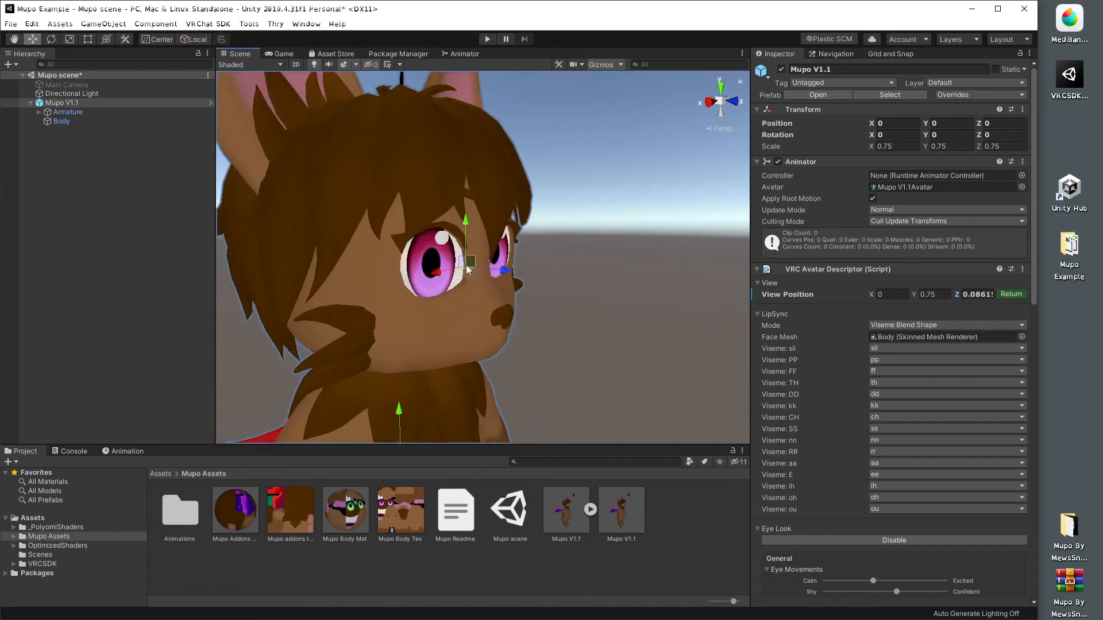
{"action": "left_click_drag", "start_coordinate": [474, 269], "coordinate": [499, 270]}
{"action": "left_click", "coordinate": [982, 294]}
{"action": "type", "text": "0.085"}
{"action": "key", "text": "Return"}
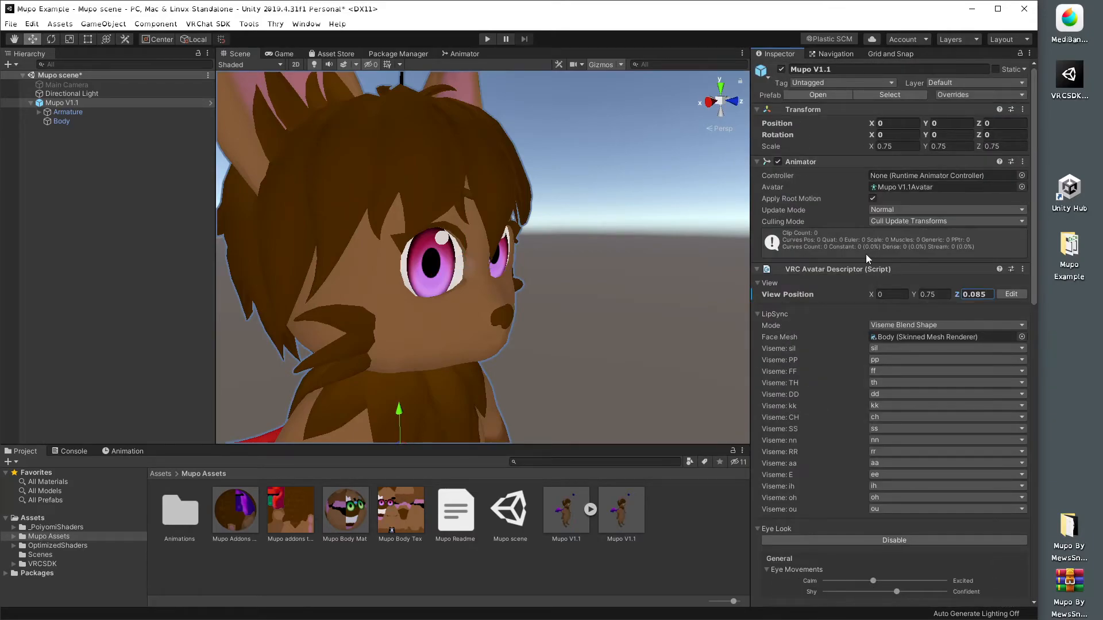
Step: Open the VRChat SDK builder and auto-fix the avatar's mesh Read/Write and Legacy Blendshape Normals errors
{"action": "left_click", "coordinate": [219, 30]}
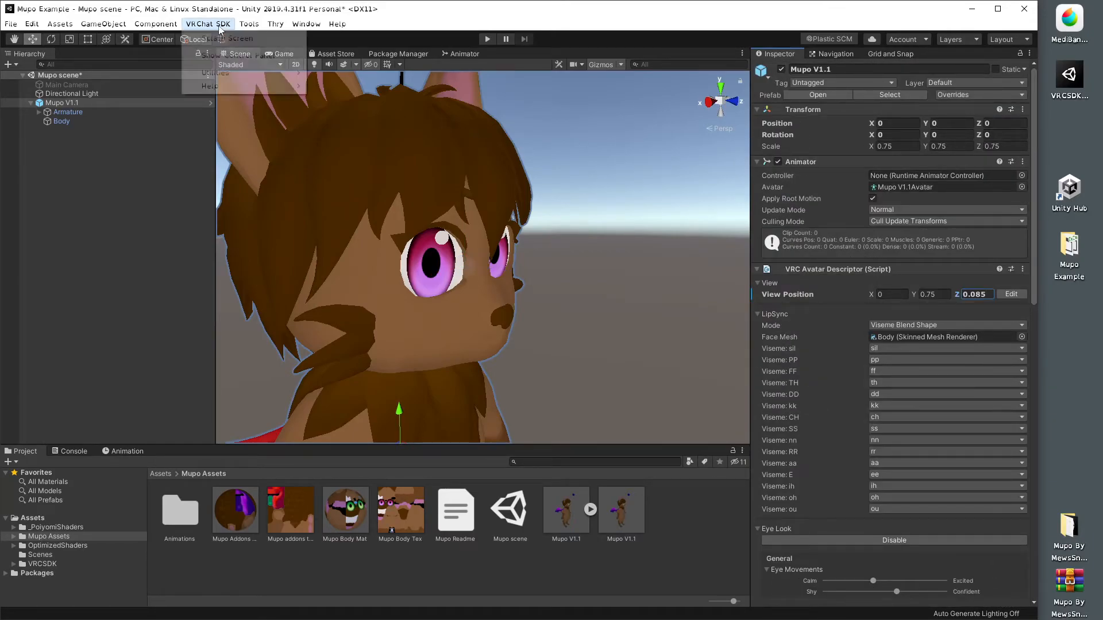
{"action": "left_click", "coordinate": [222, 57]}
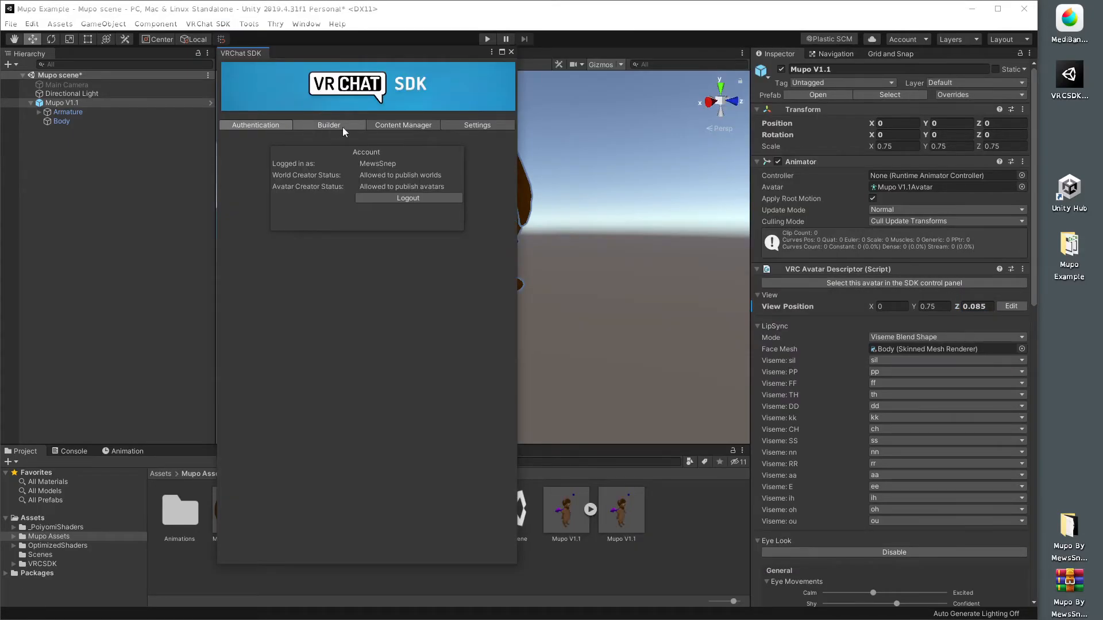
{"action": "left_click", "coordinate": [342, 127]}
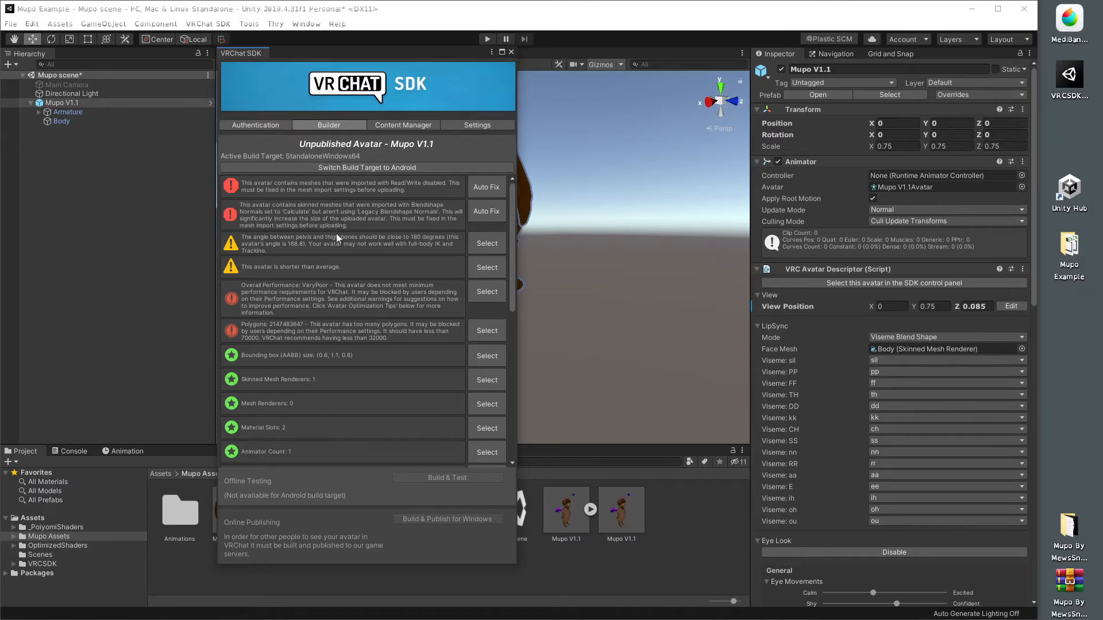
{"action": "left_click", "coordinate": [498, 188]}
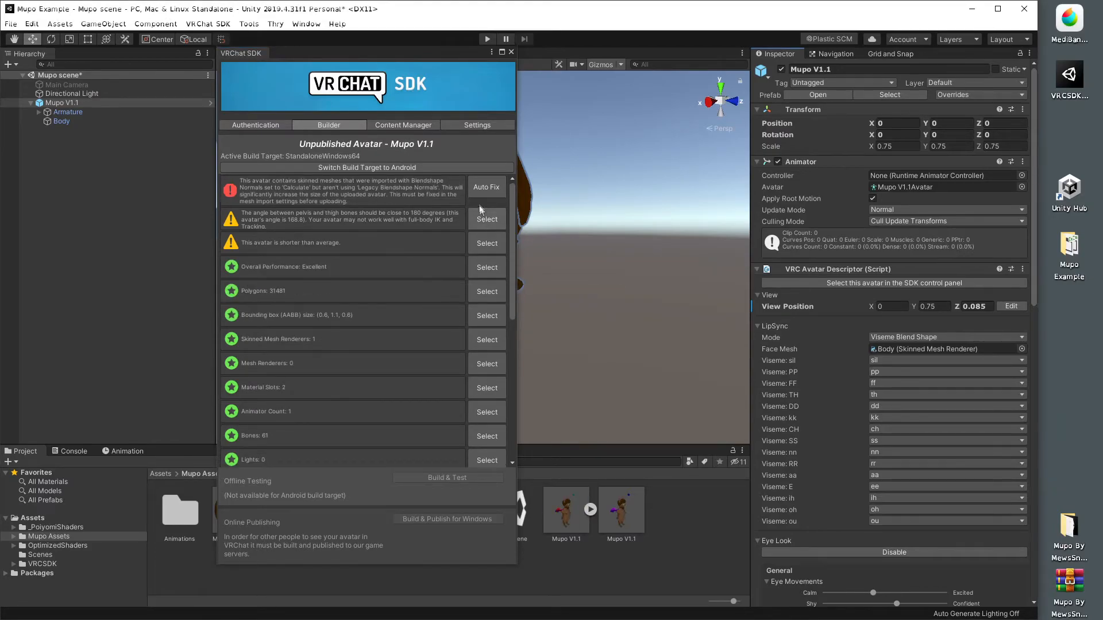
{"action": "left_click", "coordinate": [481, 190]}
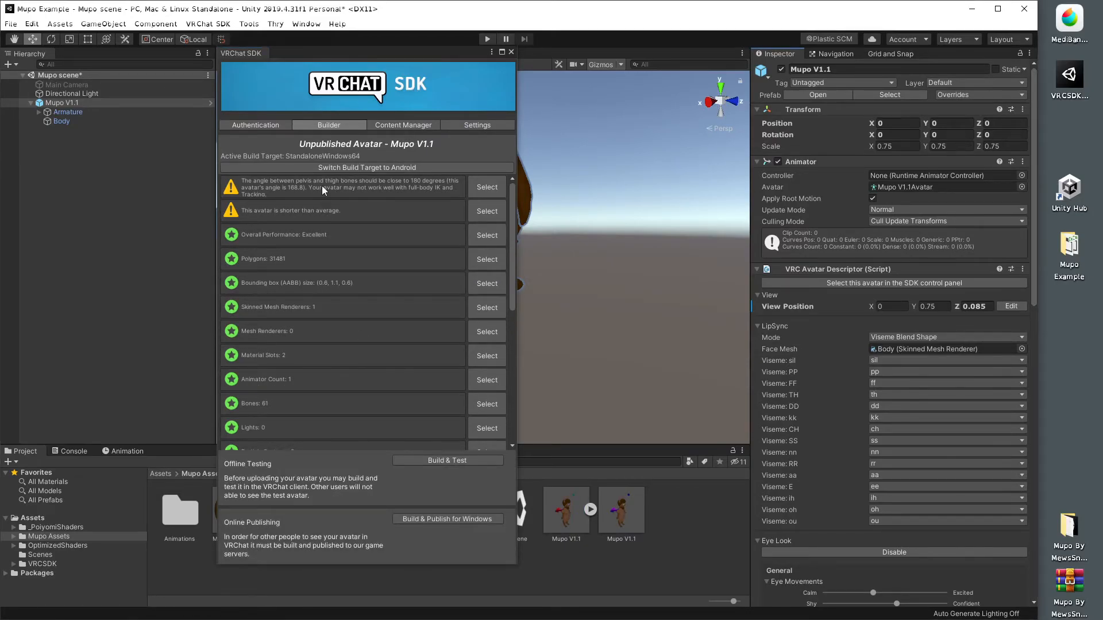
Step: Dock the VRChat SDK window beside the Inspector and show the Armature's properties
{"action": "left_click", "coordinate": [397, 50]}
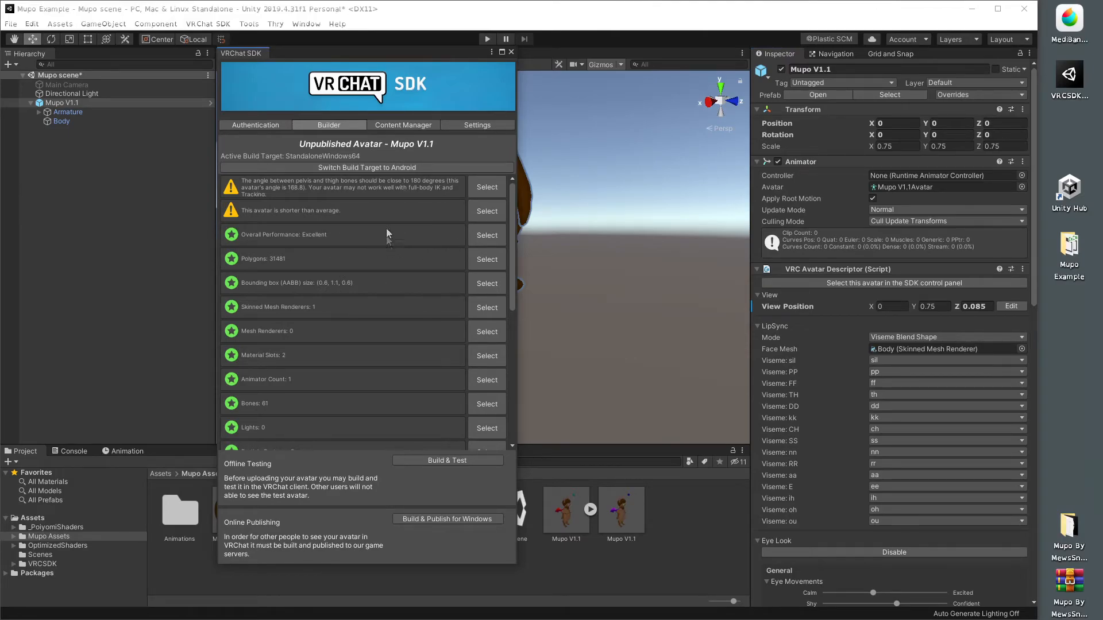
{"action": "left_click", "coordinate": [487, 211]}
{"action": "left_click", "coordinate": [52, 112]}
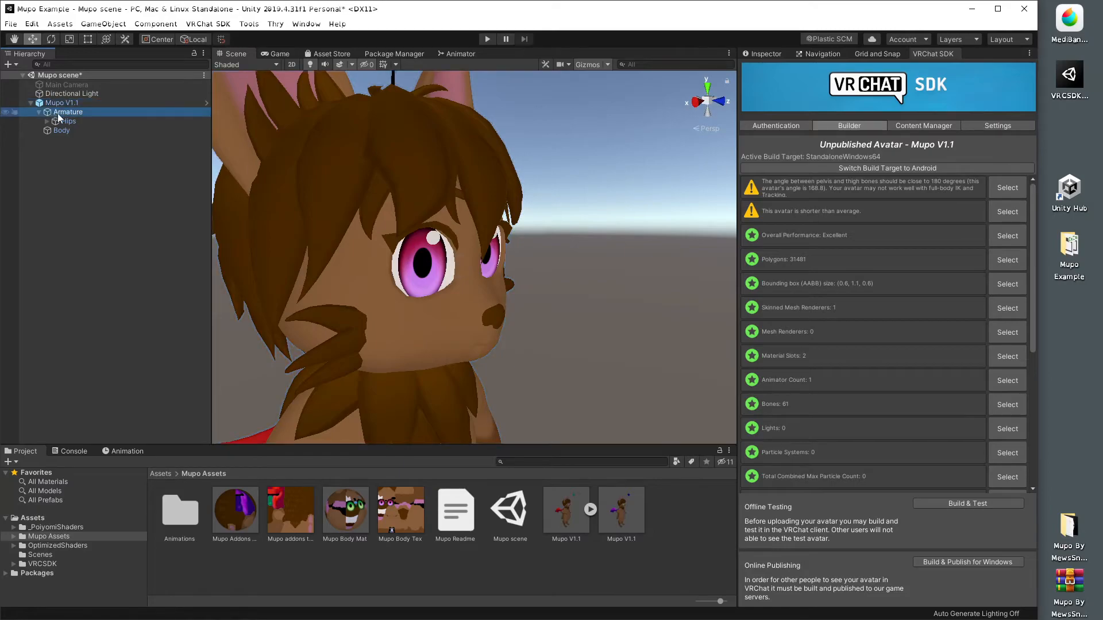
{"action": "left_click", "coordinate": [774, 54]}
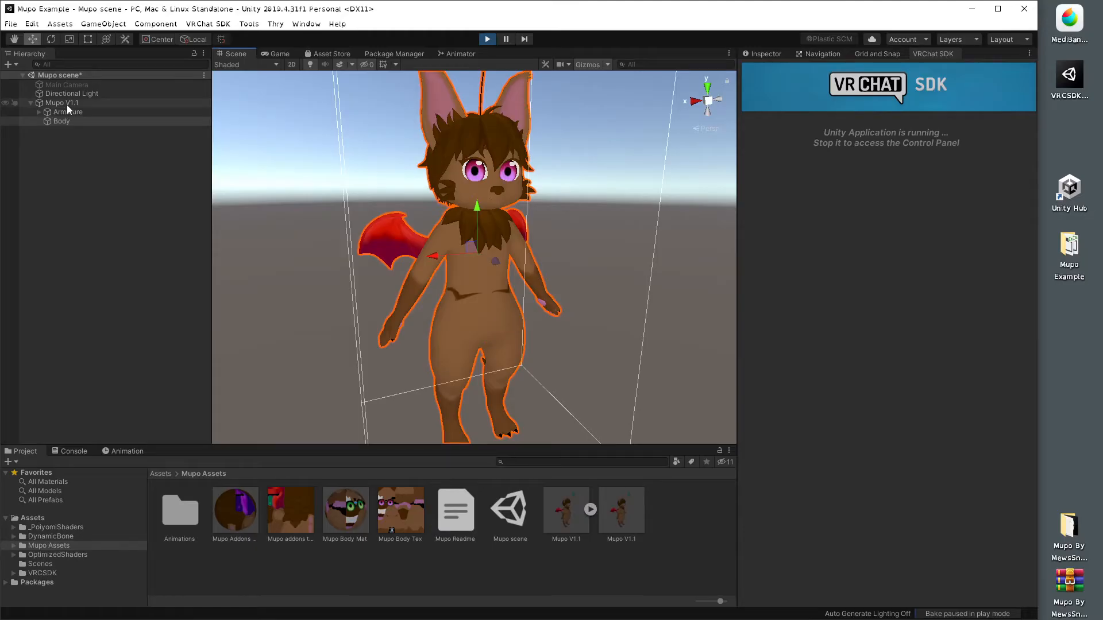
Step: Move the Mupo V1.1 avatar around in play mode to test its bone physics
{"action": "left_click", "coordinate": [67, 105]}
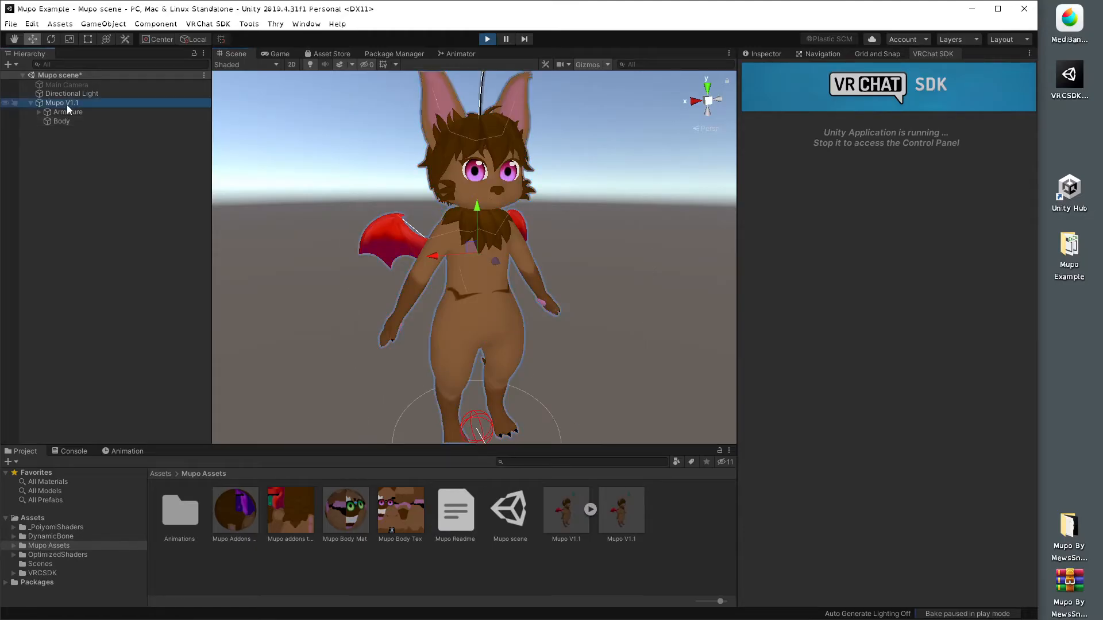
{"action": "left_click_drag", "start_coordinate": [435, 257], "coordinate": [477, 362]}
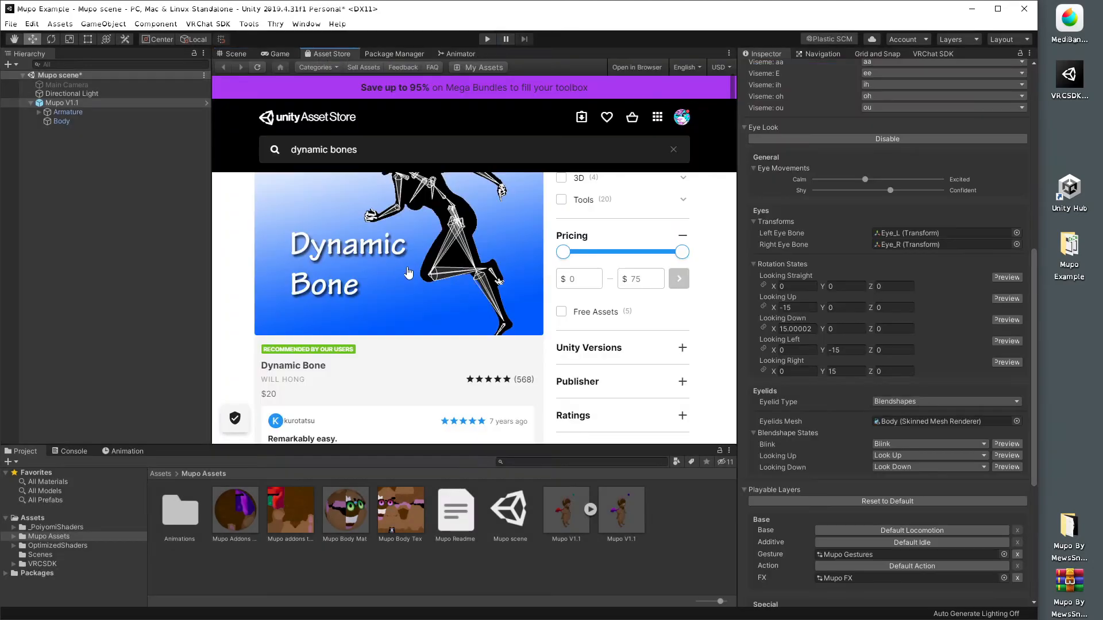
Step: Open the Dynamic Bone asset's store page and import its complete package into the project
{"action": "scroll", "coordinate": [411, 303], "scroll_direction": "down", "scroll_amount": 1}
{"action": "scroll", "coordinate": [410, 302], "scroll_direction": "up", "scroll_amount": 1}
{"action": "left_click", "coordinate": [409, 378]}
{"action": "scroll", "coordinate": [574, 356], "scroll_direction": "down", "scroll_amount": 2}
{"action": "left_click", "coordinate": [578, 374]}
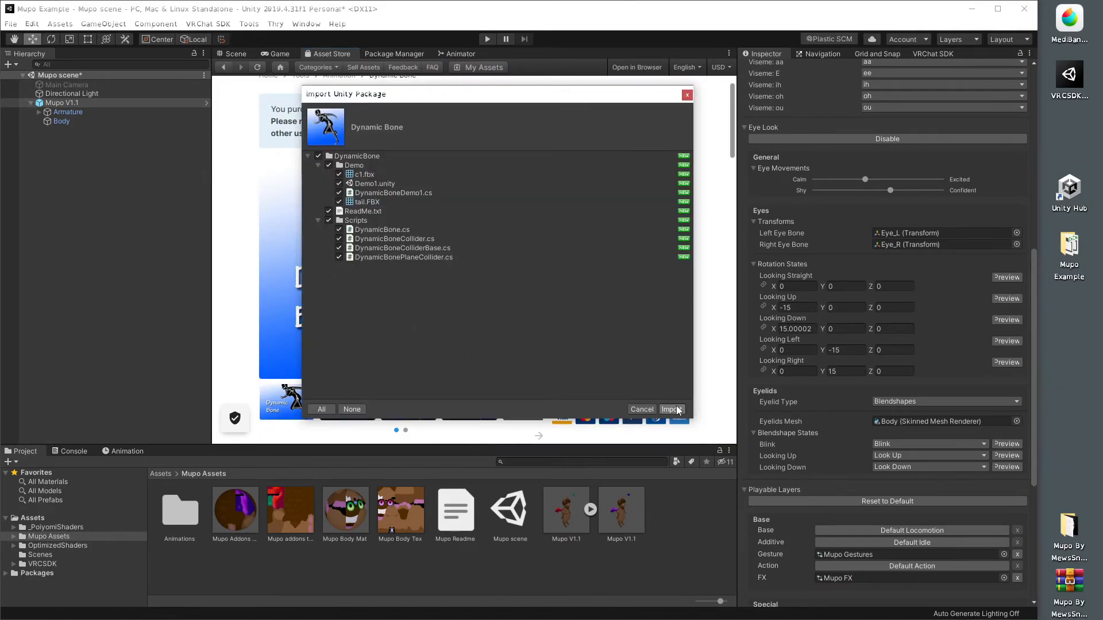
{"action": "left_click", "coordinate": [672, 408]}
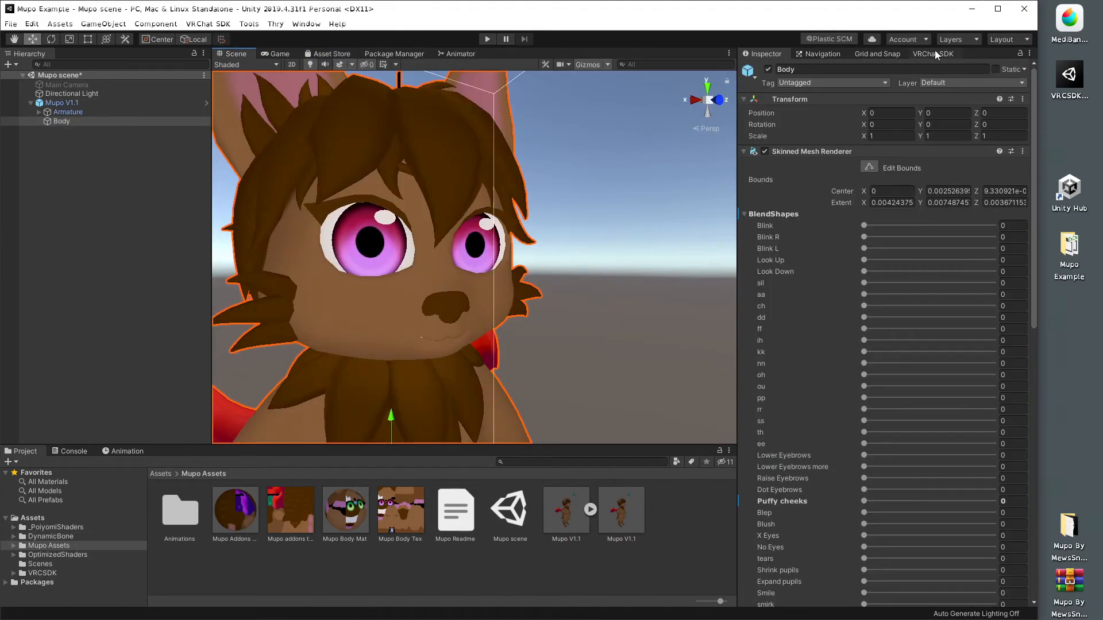
Step: Build and publish the Mupo V1.1 avatar for Windows from the VRChat SDK builder, accepting automatic locking of the materials
{"action": "left_click", "coordinate": [934, 54]}
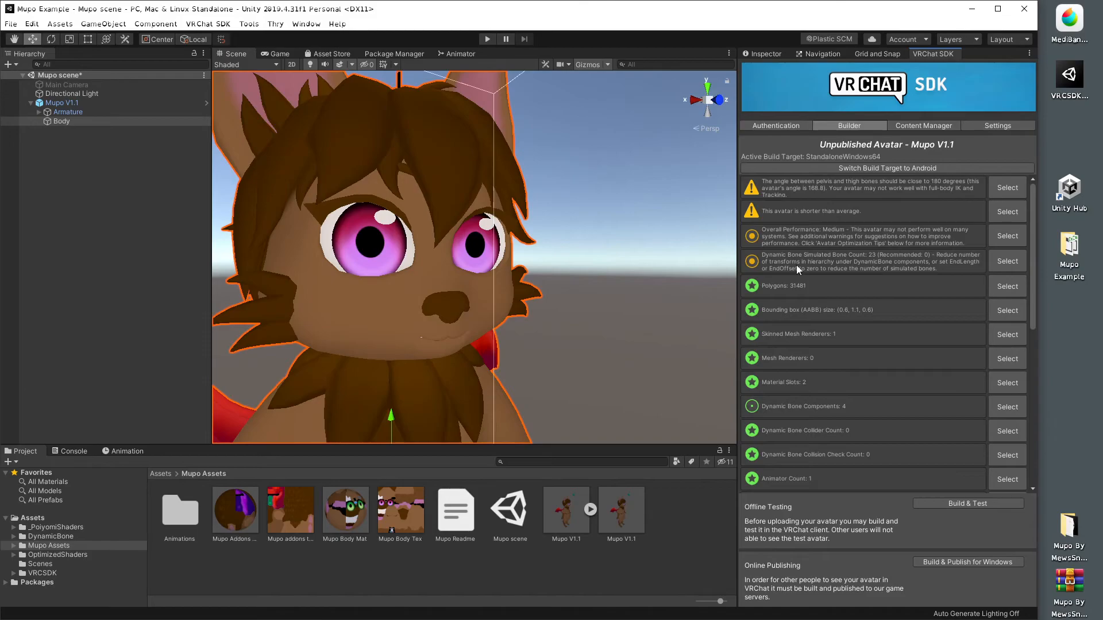
{"action": "left_click_drag", "start_coordinate": [481, 341], "coordinate": [576, 325]}
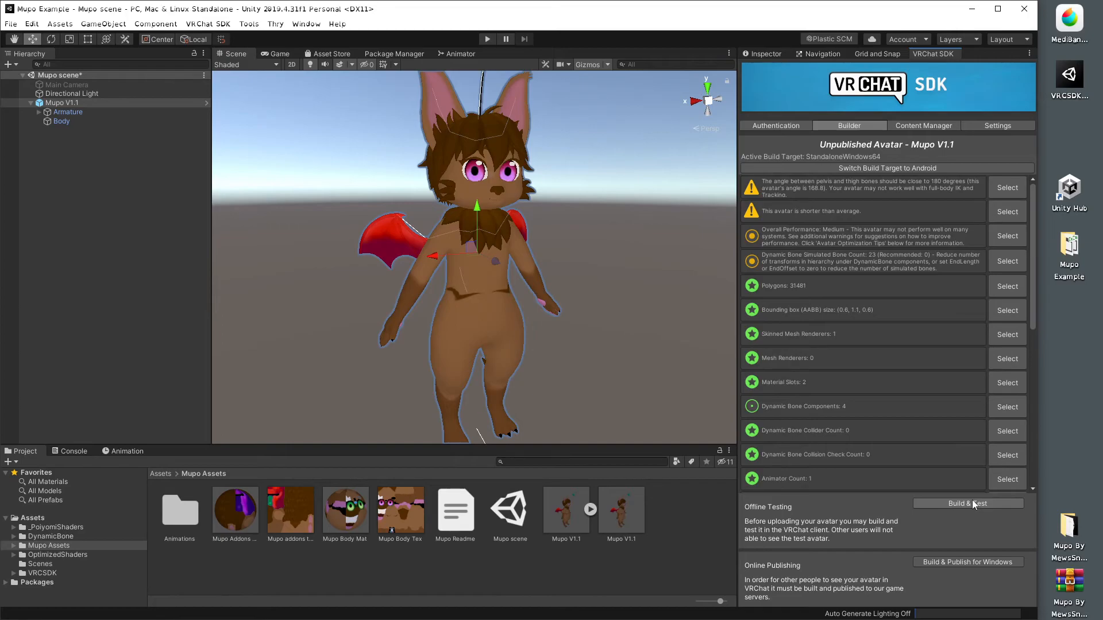
{"action": "left_click", "coordinate": [962, 566]}
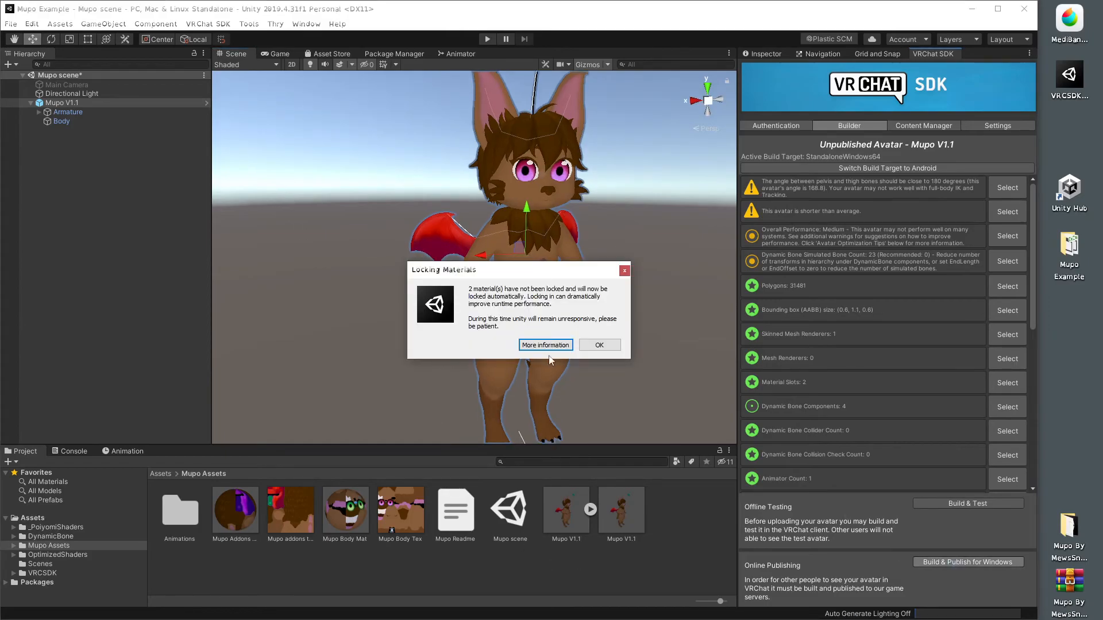
{"action": "left_click", "coordinate": [598, 345]}
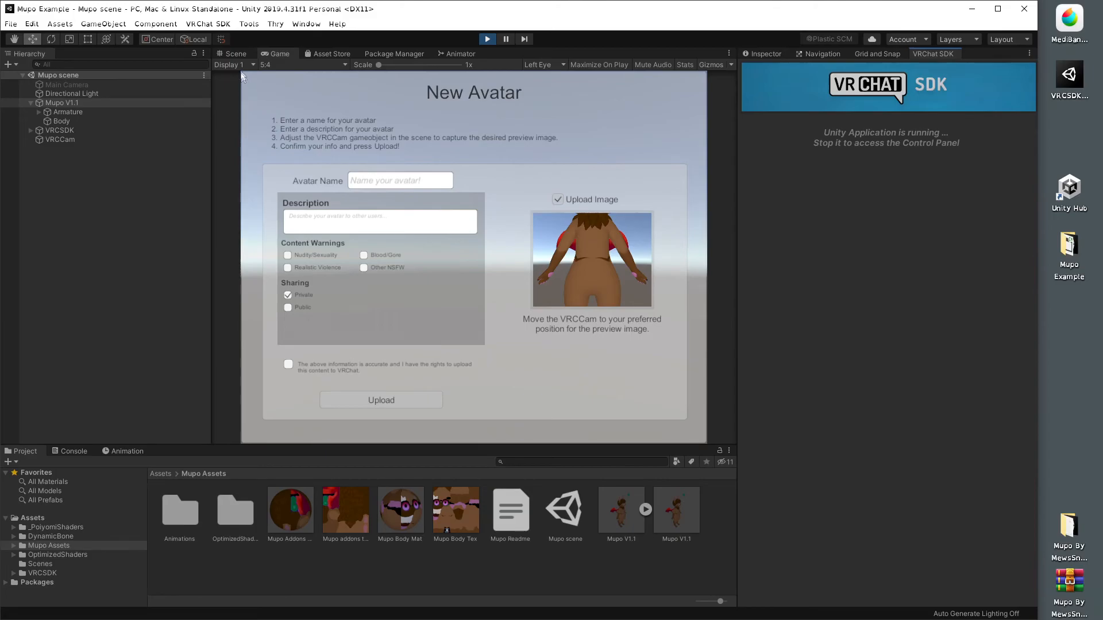
Step: Lower the Mupo V1.1 avatar in the running scene so the upload preview image frames its face and upper body
{"action": "left_click", "coordinate": [239, 52]}
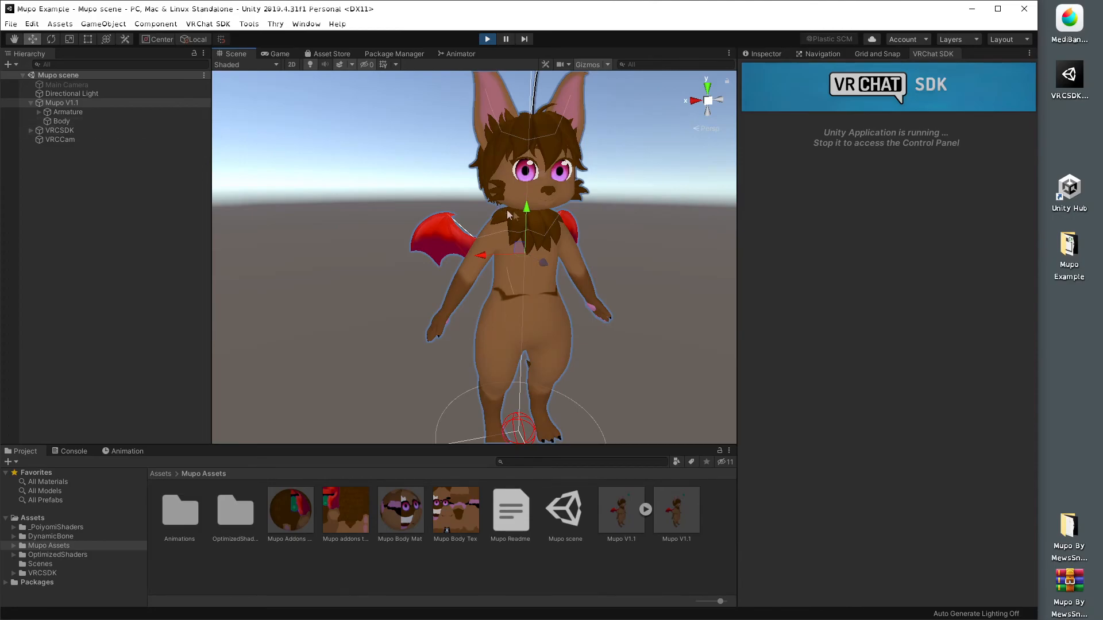
{"action": "left_click", "coordinate": [88, 103]}
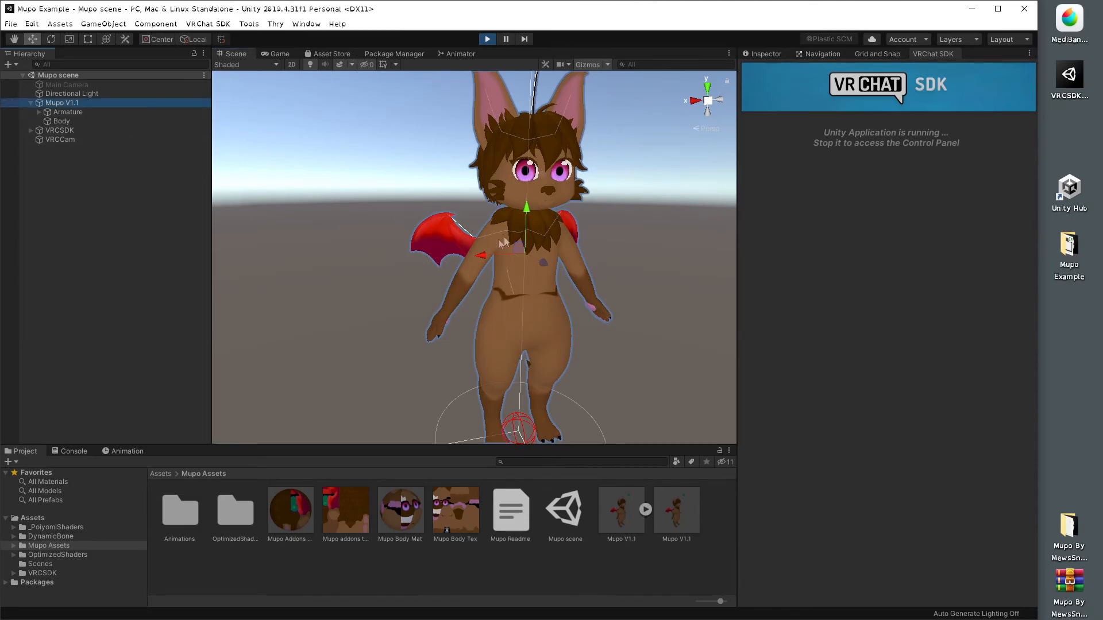
{"action": "left_click_drag", "start_coordinate": [525, 214], "coordinate": [524, 279]}
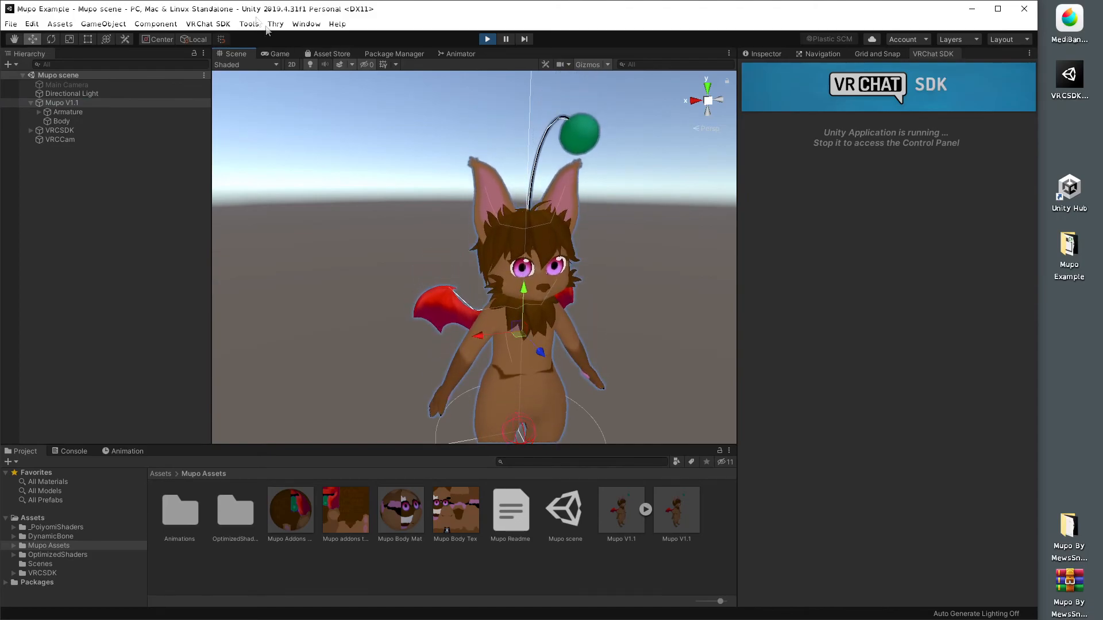
{"action": "left_click", "coordinate": [277, 52]}
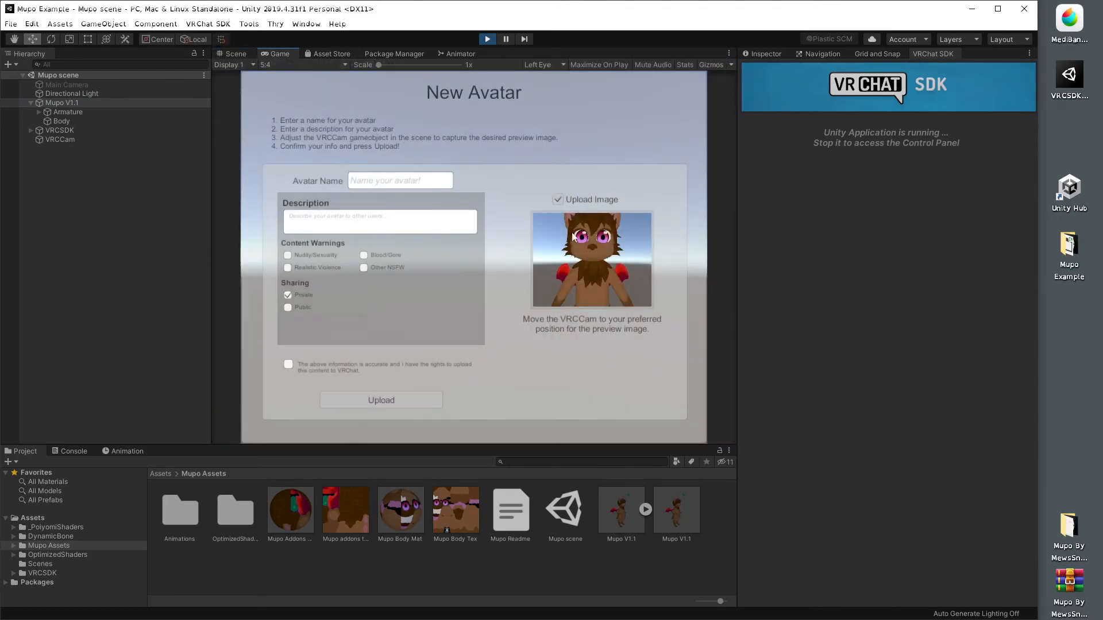
Step: Confirm the content rights statement on the New Avatar form and name the avatar Mupo
{"action": "left_click", "coordinate": [288, 364]}
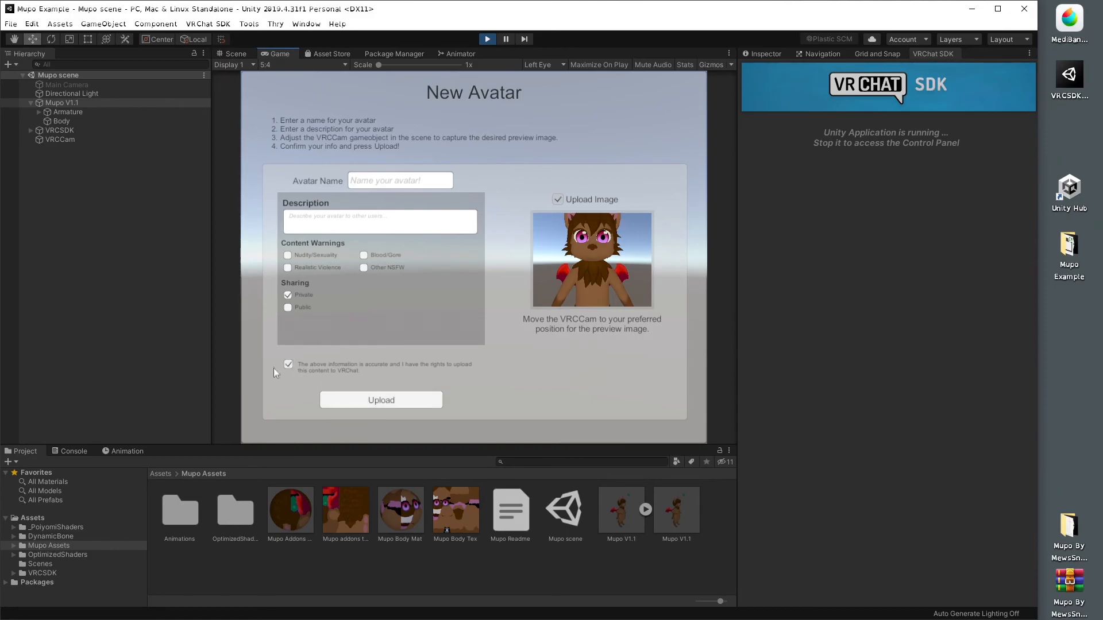
{"action": "left_click", "coordinate": [357, 182]}
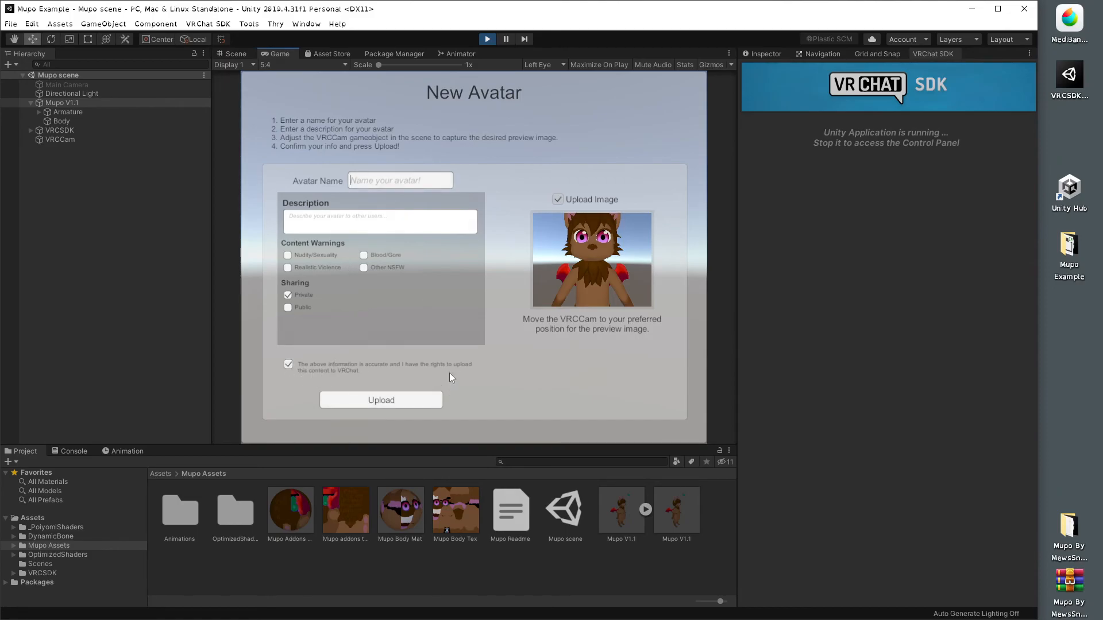
{"action": "type", "text": "T"}
{"action": "key", "text": "BackSpace"}
{"action": "type", "text": "Mupo"}
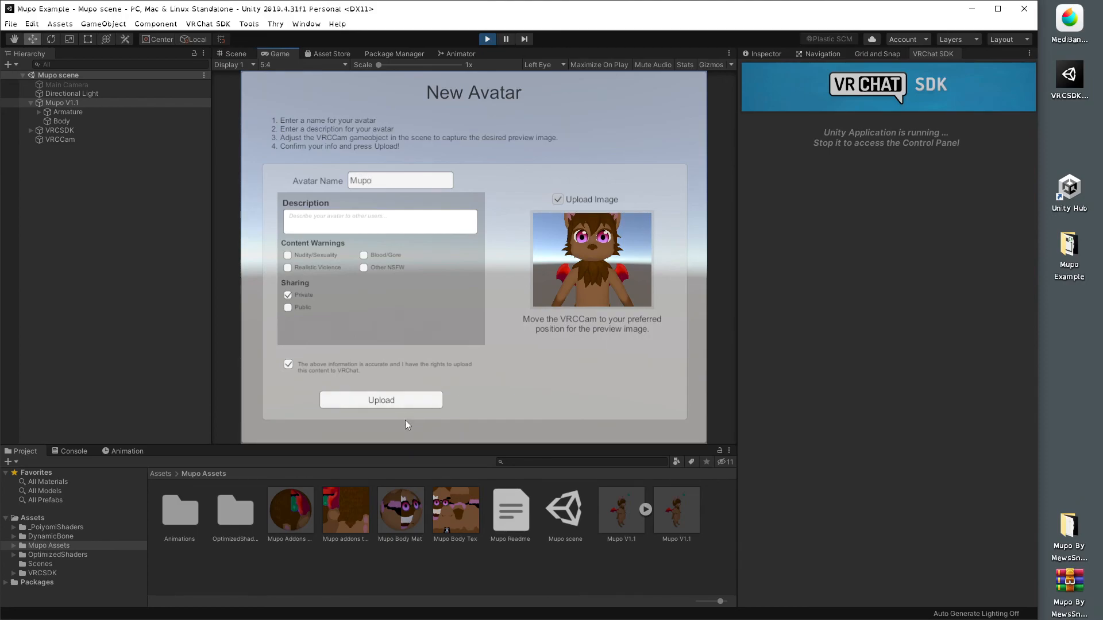